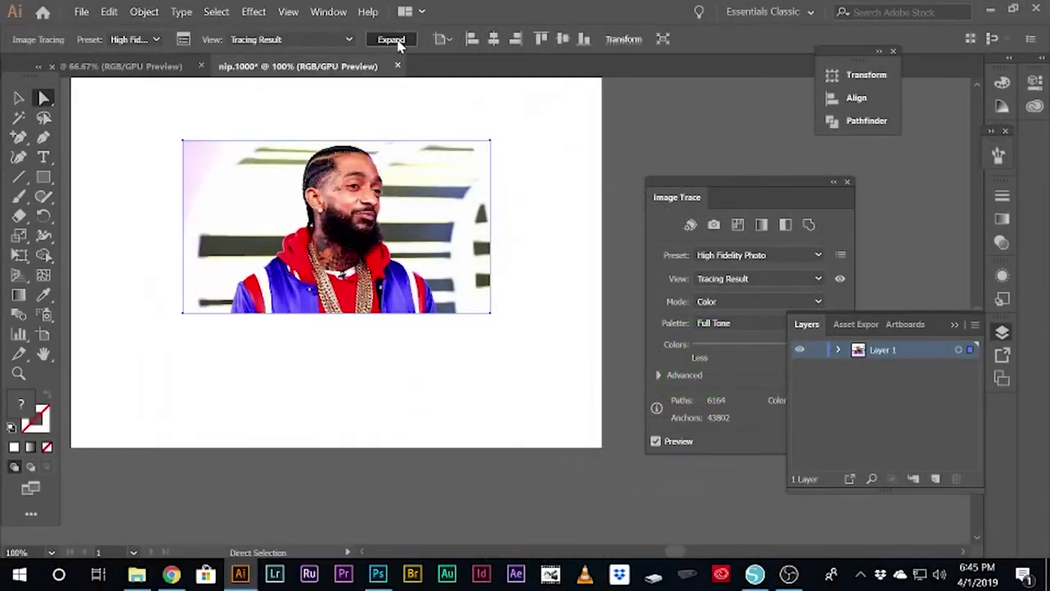
Expand the traced portrait into paths and pick out stray background fragments around it
click(393, 41)
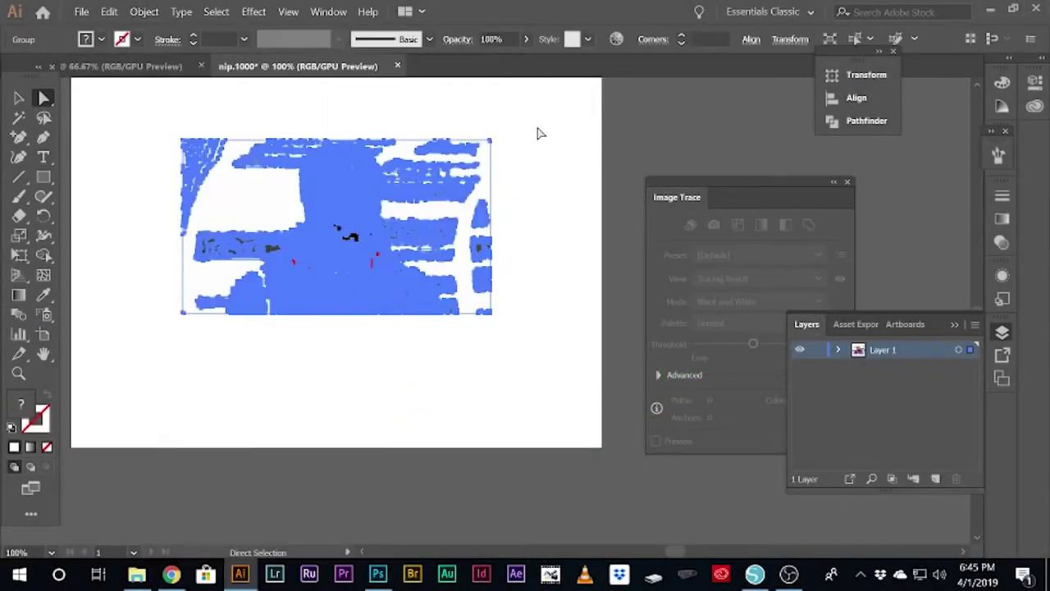
click(561, 229)
click(223, 172)
click(145, 140)
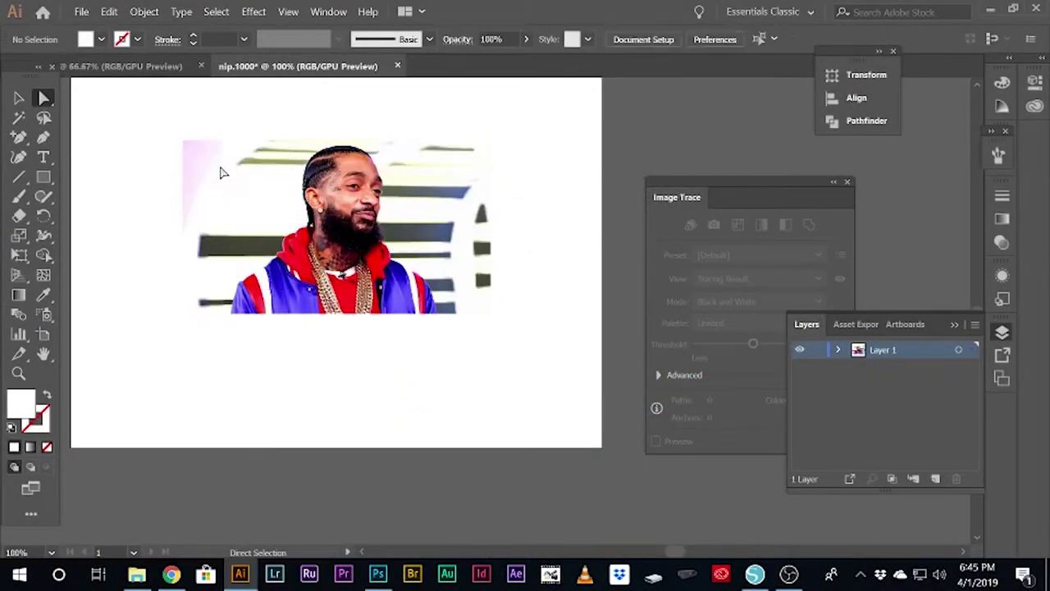
click(197, 173)
click(233, 261)
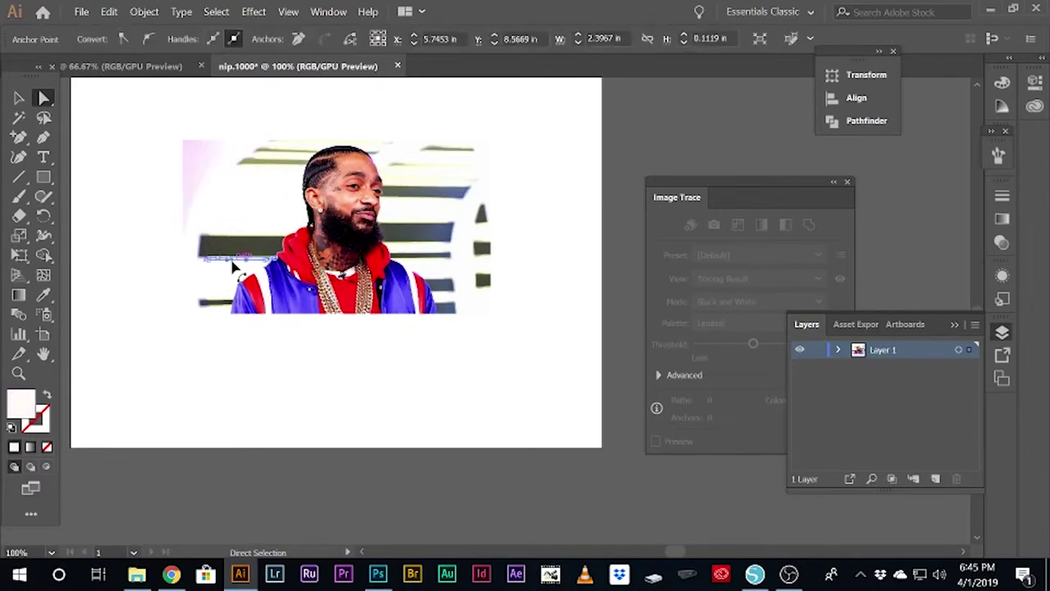
click(219, 302)
click(215, 307)
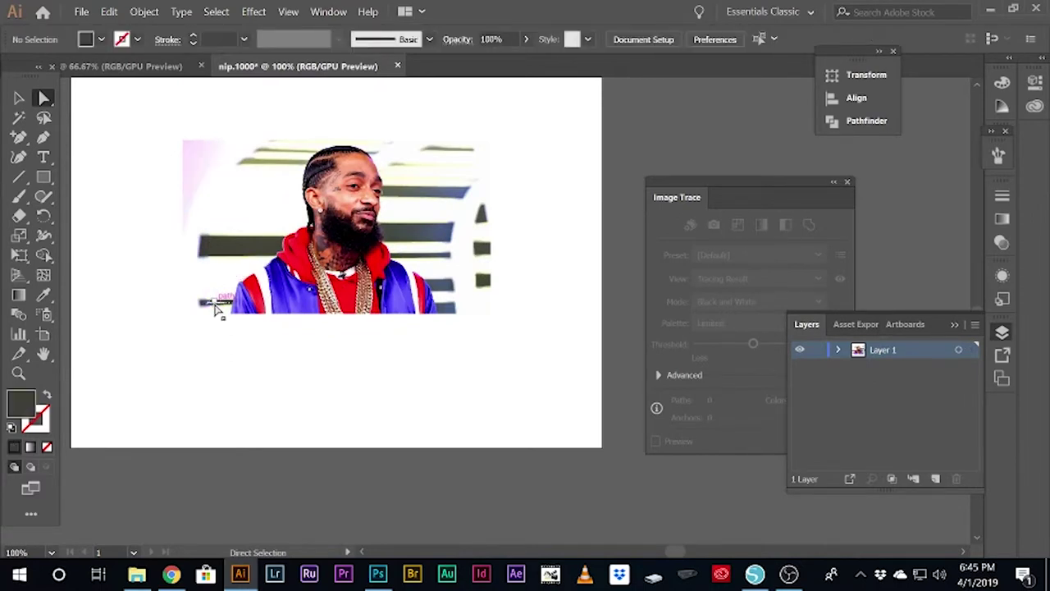
click(457, 273)
click(420, 265)
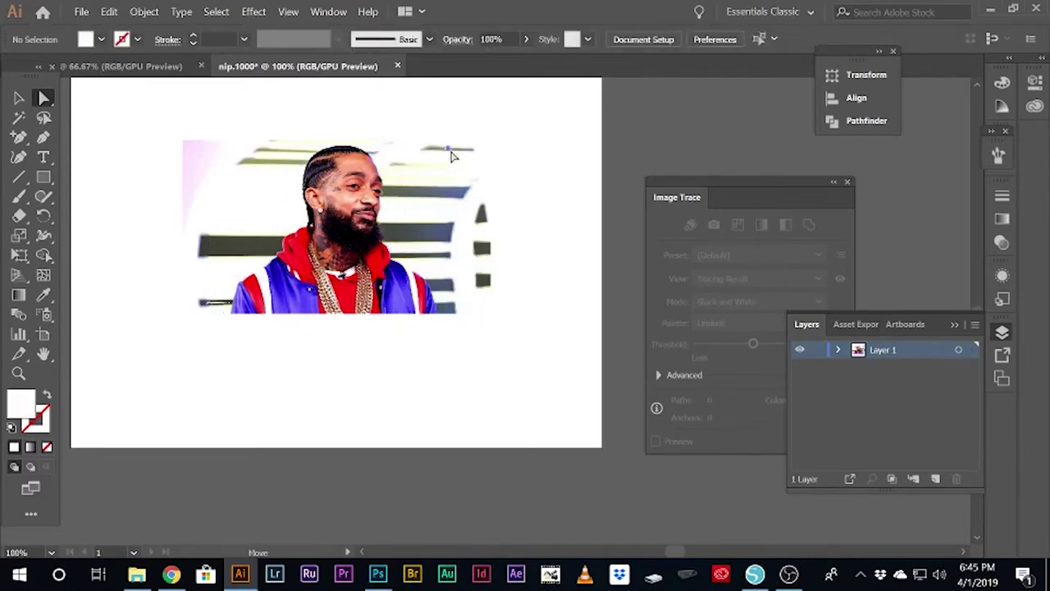
click(451, 156)
click(195, 164)
Drag the whole traced artwork off the photo, then undo the move
click(19, 98)
mouse_move(315, 222)
mouse_down()
mouse_move(373, 350)
mouse_move(349, 241)
mouse_up()
key(a)
key(Delete)
Delete the pink fragments at the top-left corner and the fragments above the head
click(211, 168)
key(Delete)
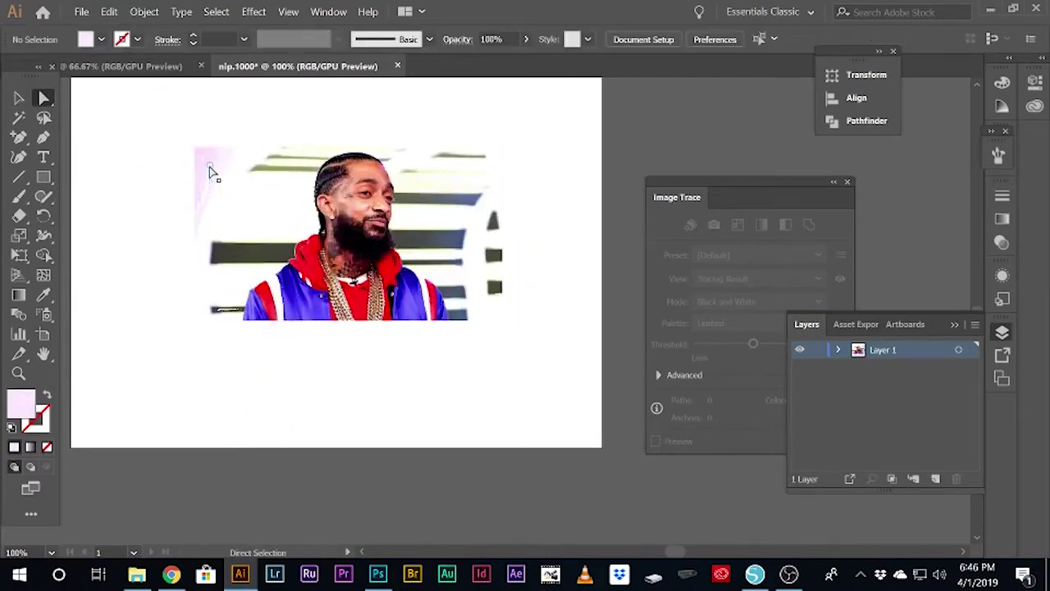
click(203, 158)
key(Delete)
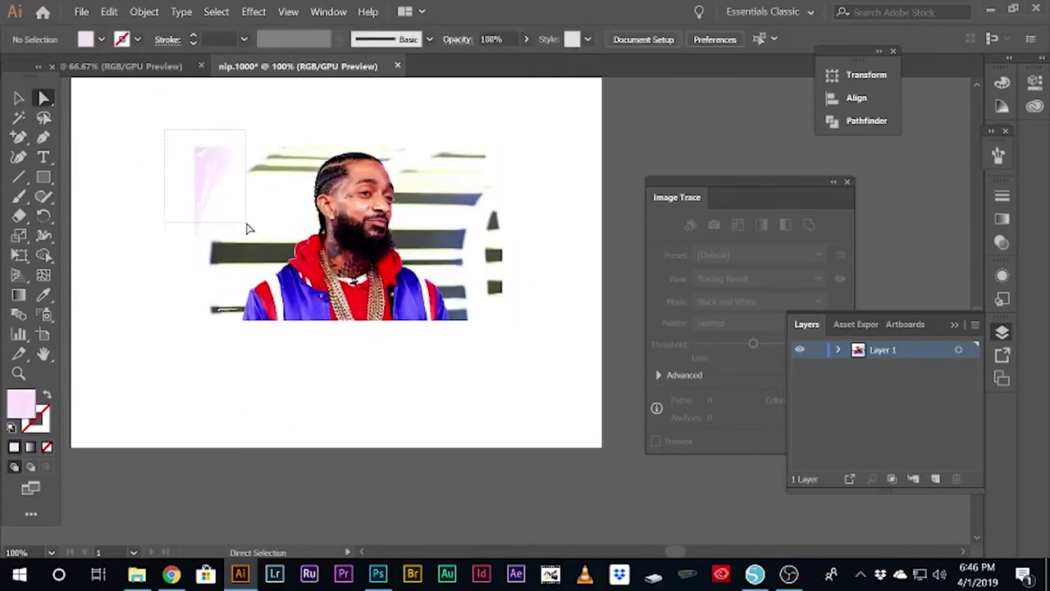
drag(250, 229, 251, 227)
key(Delete)
click(279, 185)
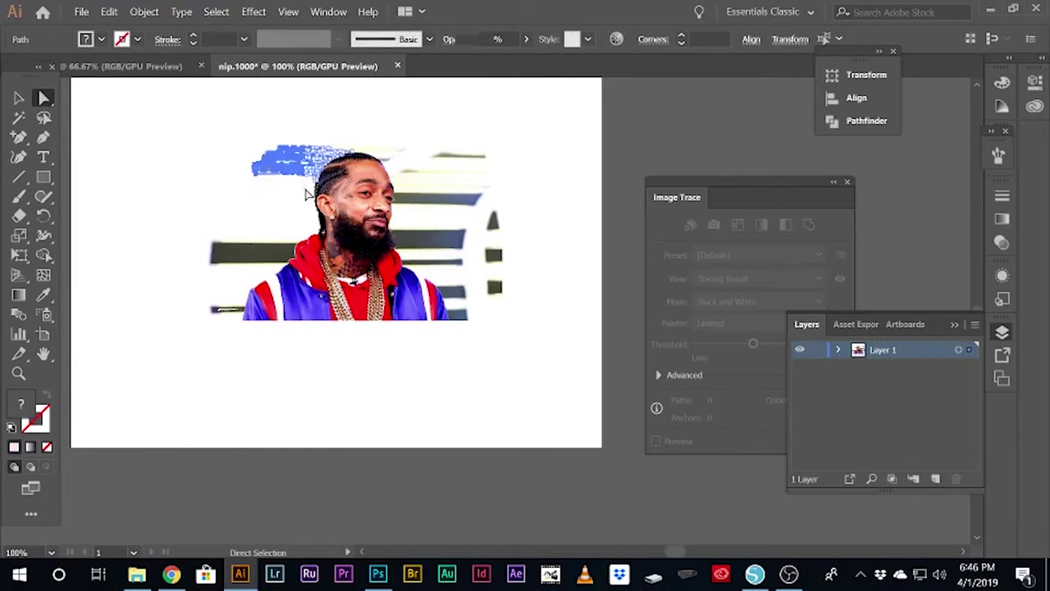
key(Delete)
Marquee and delete background pieces around the head and to the right of the portrait
key(Delete)
mouse_move(405, 150)
mouse_down()
mouse_move(461, 222)
mouse_move(515, 254)
mouse_up()
click(563, 194)
key(Delete)
key(Delete)
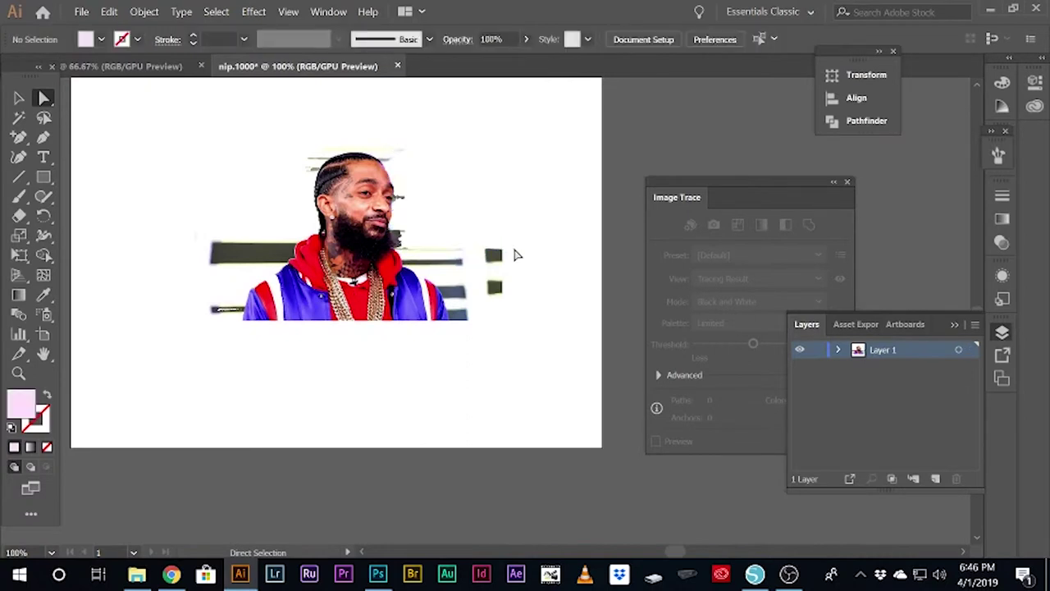
drag(490, 294, 526, 307)
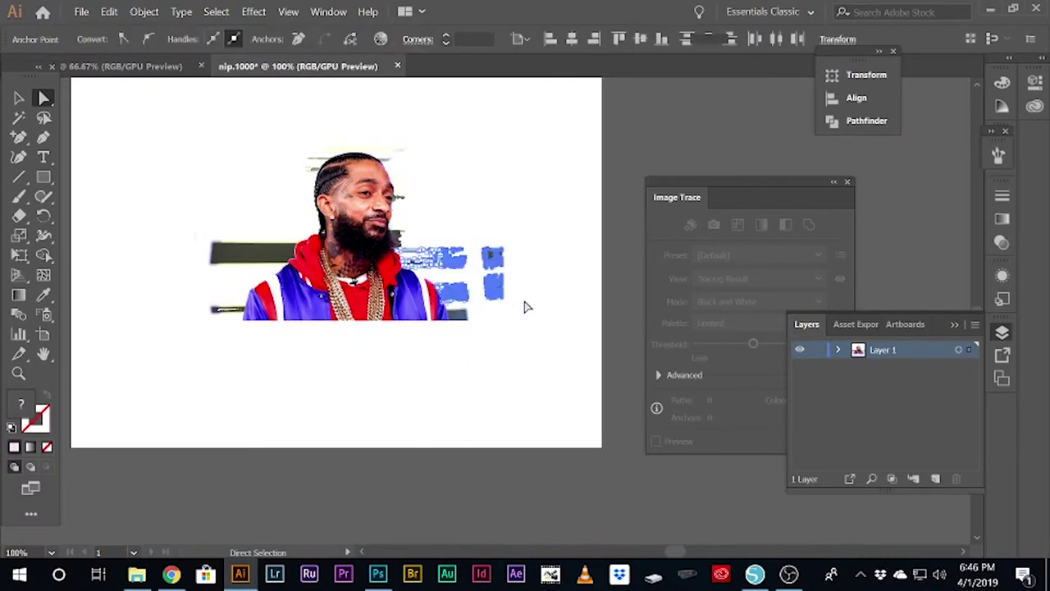
key(Delete)
key(Delete)
drag(246, 265, 249, 268)
key(Delete)
Delete the grey fragments left of the portrait and at the lower right
drag(213, 322, 242, 323)
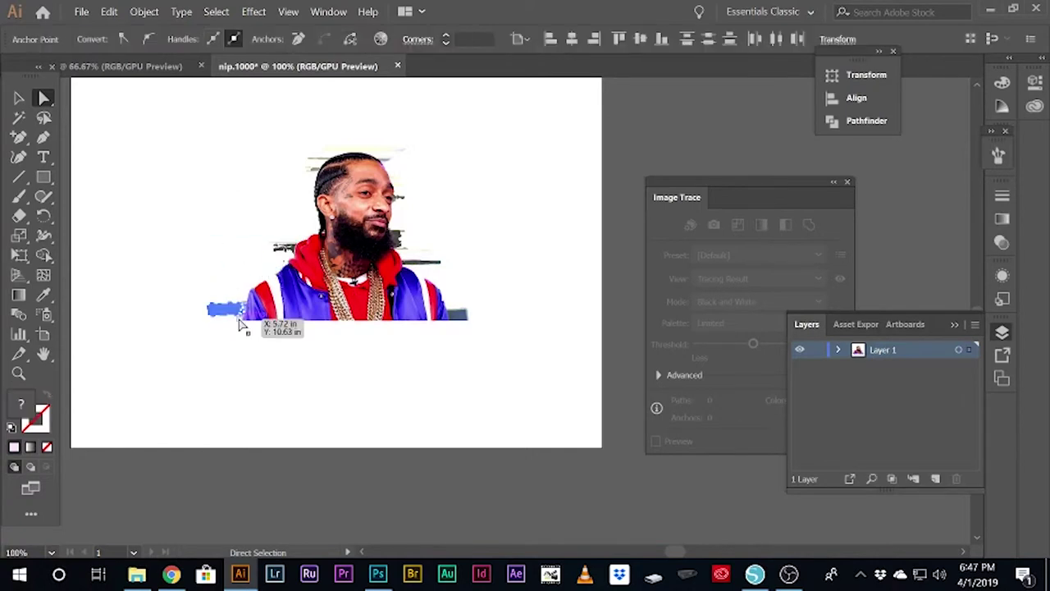
key(Delete)
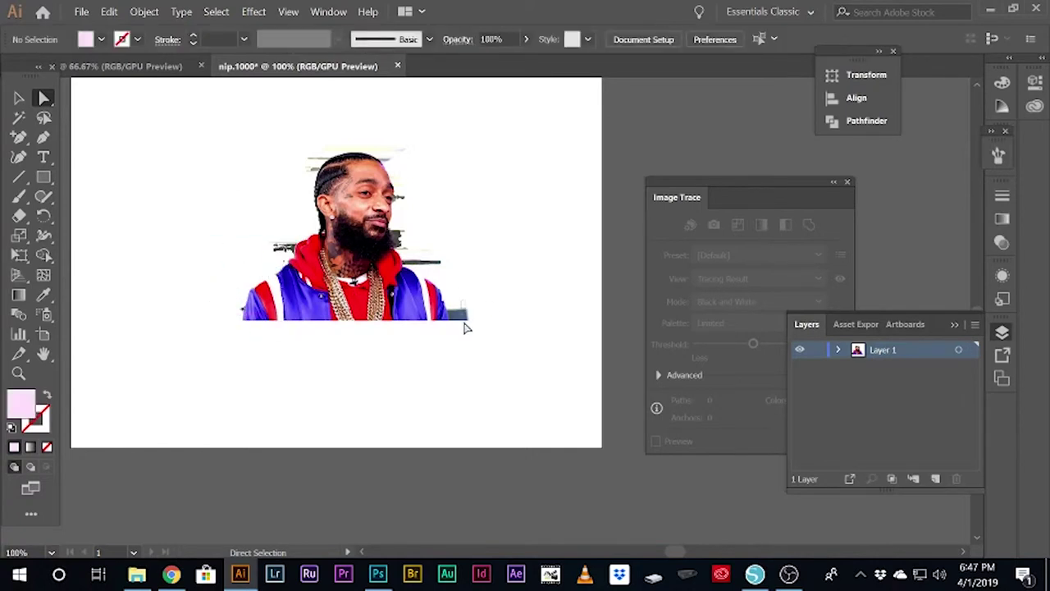
click(463, 322)
key(Delete)
click(458, 321)
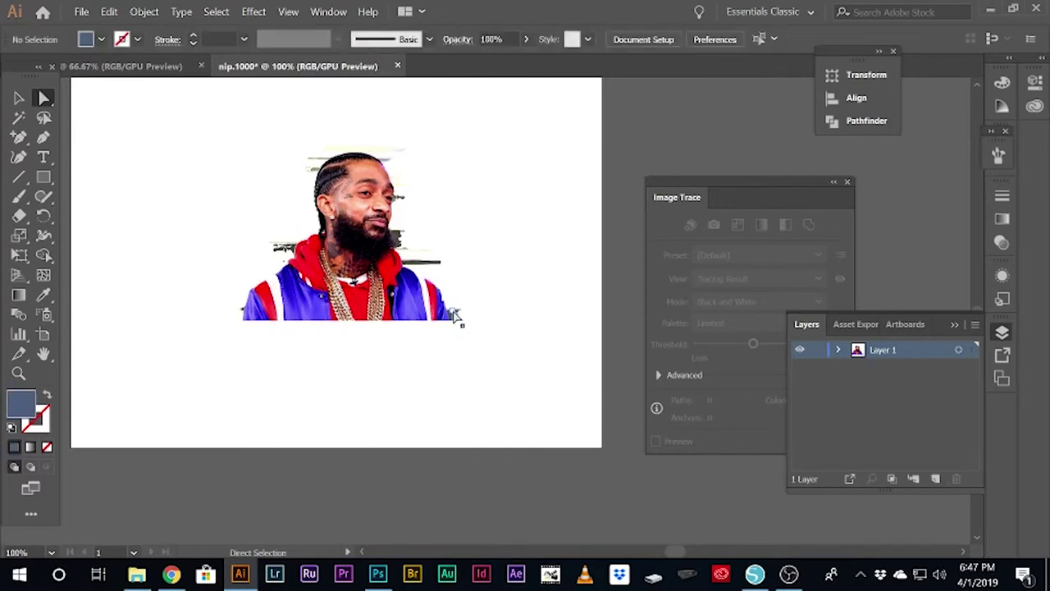
Zoom in and delete parts of the lower-right grey fragment
alt+scroll(456, 316, up, 3)
drag(454, 277, 490, 347)
key(Delete)
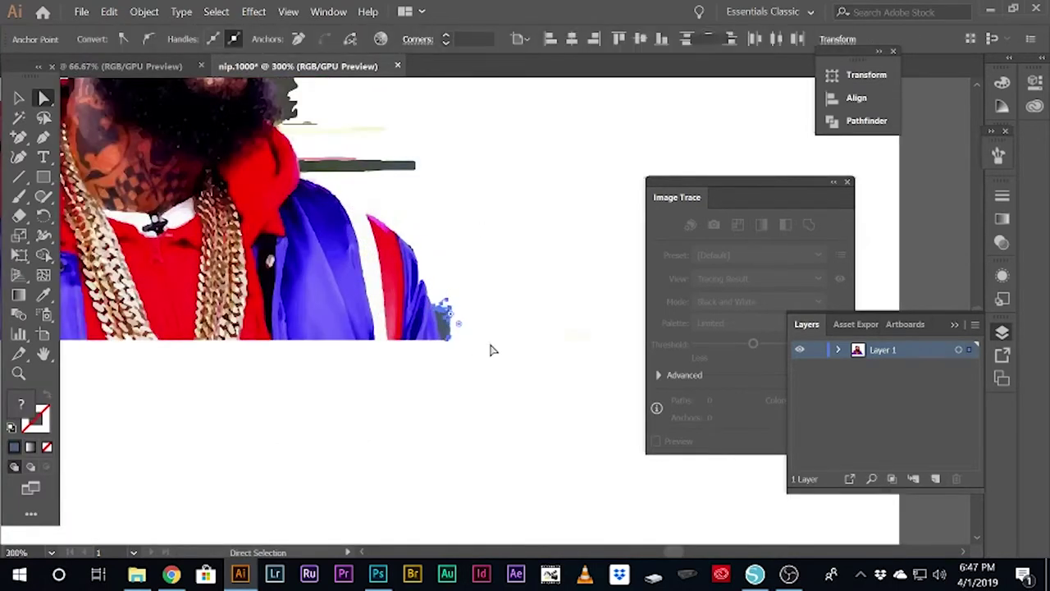
click(490, 347)
click(448, 338)
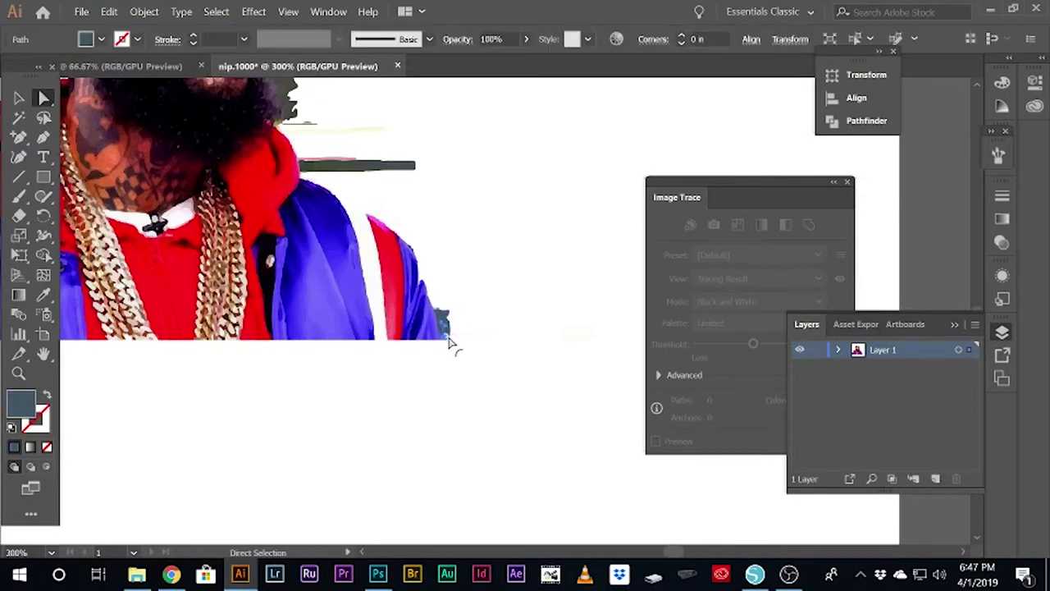
click(444, 327)
key(Delete)
Delete the leftover specks along the shoulder's lower-right edge
click(591, 375)
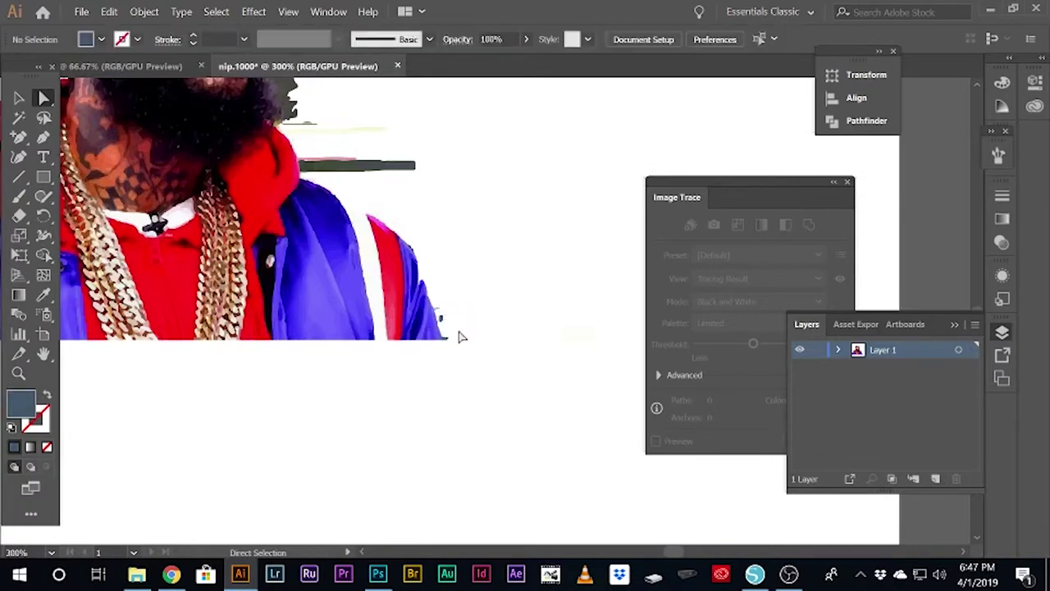
click(451, 334)
click(446, 344)
key(Delete)
click(447, 345)
key(Delete)
click(439, 316)
click(444, 345)
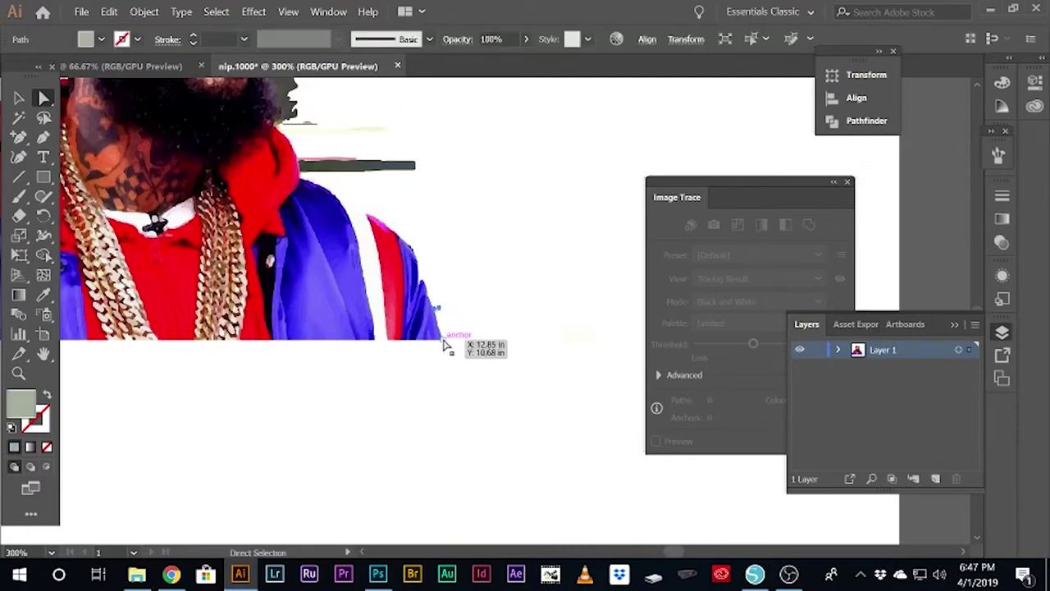
click(446, 341)
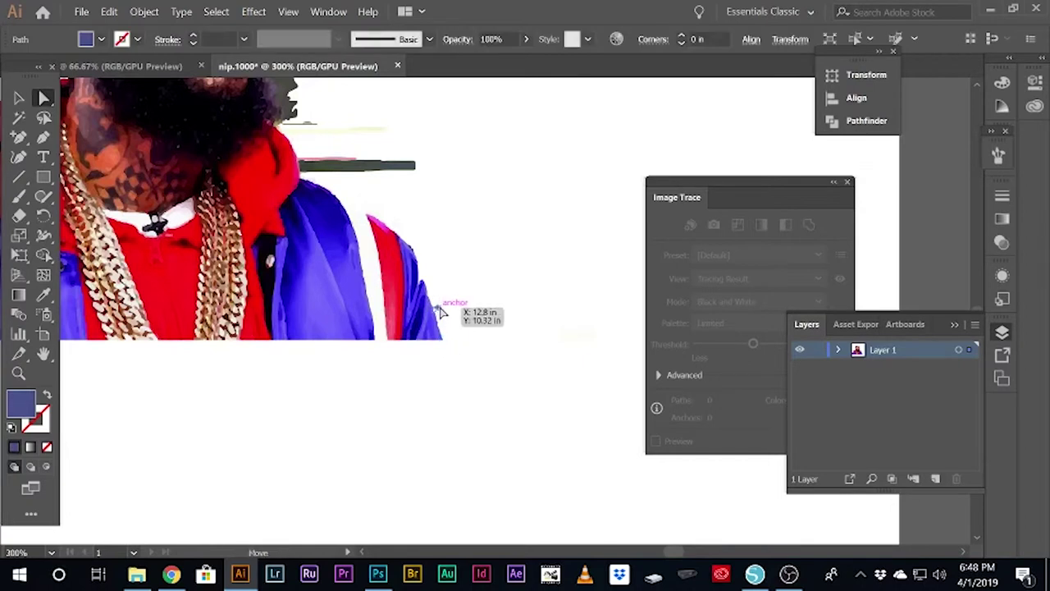
click(442, 316)
click(455, 368)
Select and delete the grey bar beside the neck
scroll(454, 368, up, 3)
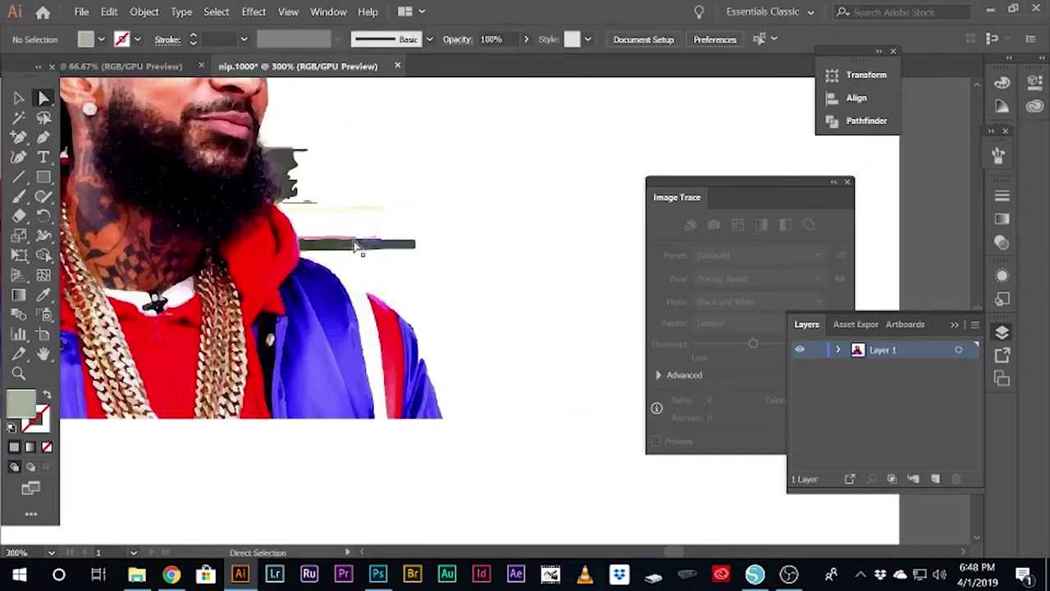
click(345, 253)
drag(346, 252, 411, 263)
click(411, 261)
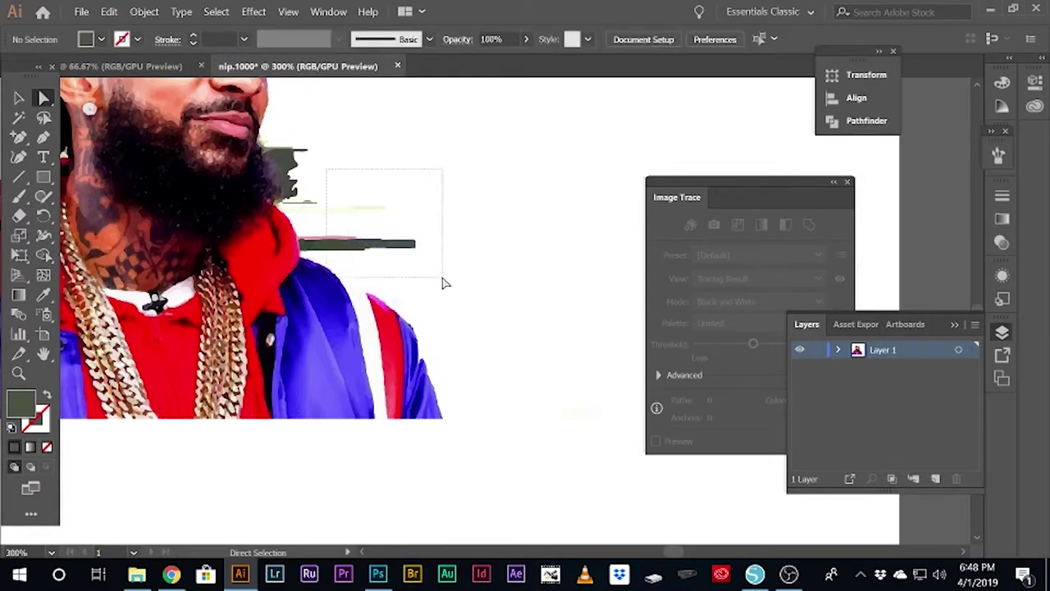
drag(393, 263, 390, 256)
key(Delete)
click(392, 274)
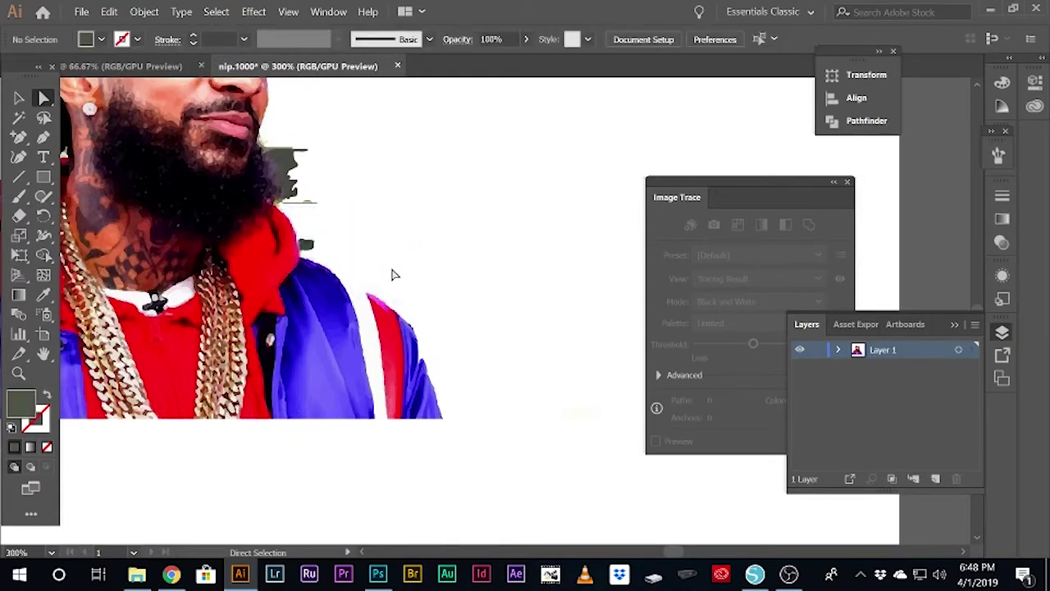
Delete the leftover grey blob, the dark blob beside the beard, and stray beard-edge anchors
drag(326, 221, 293, 250)
key(Delete)
drag(327, 216, 326, 216)
key(Delete)
click(271, 174)
key(Delete)
drag(333, 177, 279, 141)
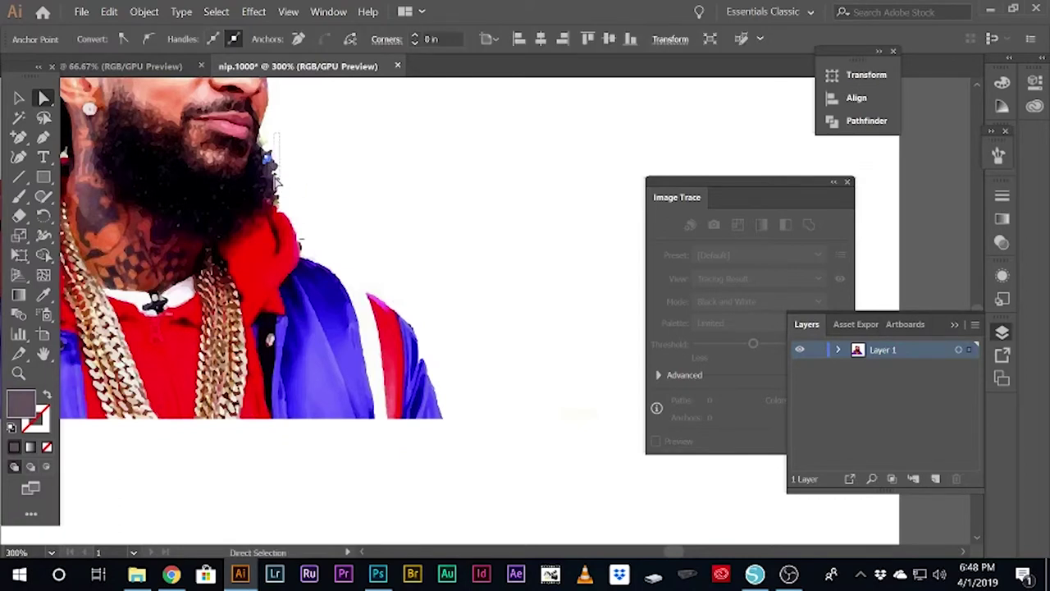
key(Delete)
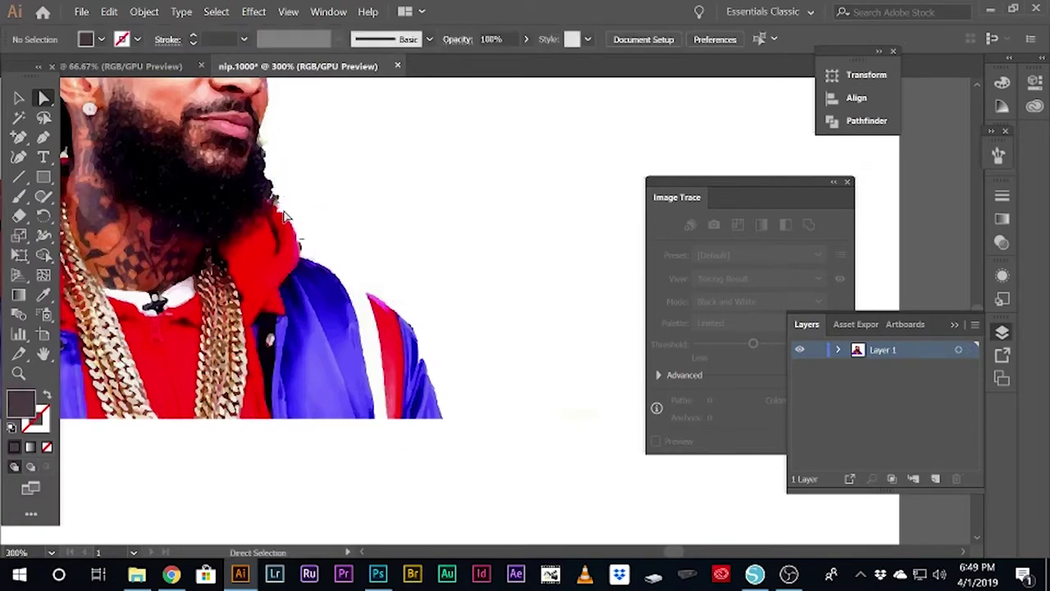
Zoom in further and select the tiny dark and pinkish specks along the beard and hood edge
alt+scroll(282, 209, up, 3)
click(252, 191)
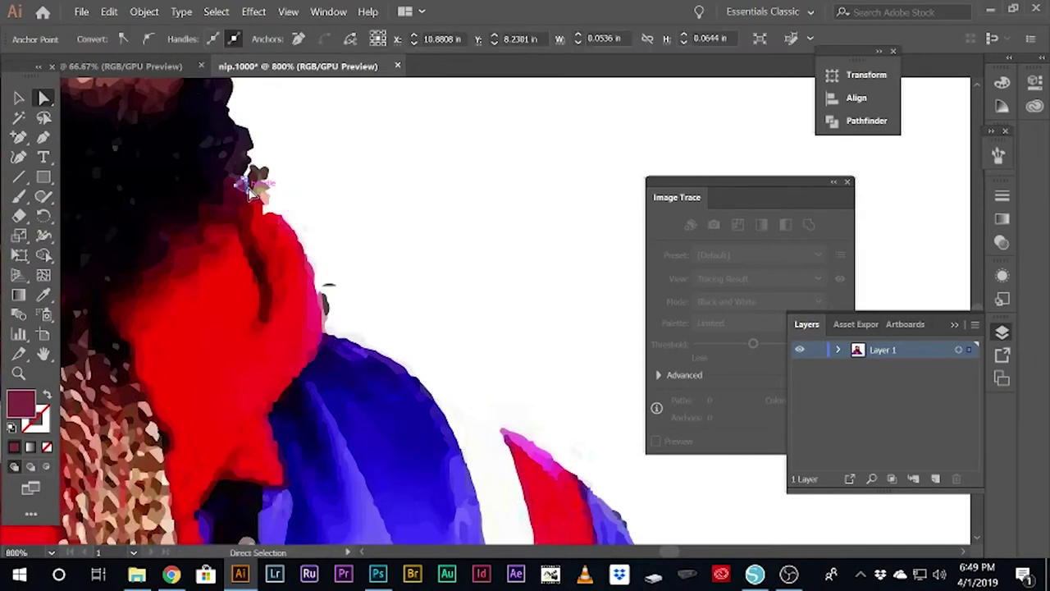
click(315, 186)
click(257, 174)
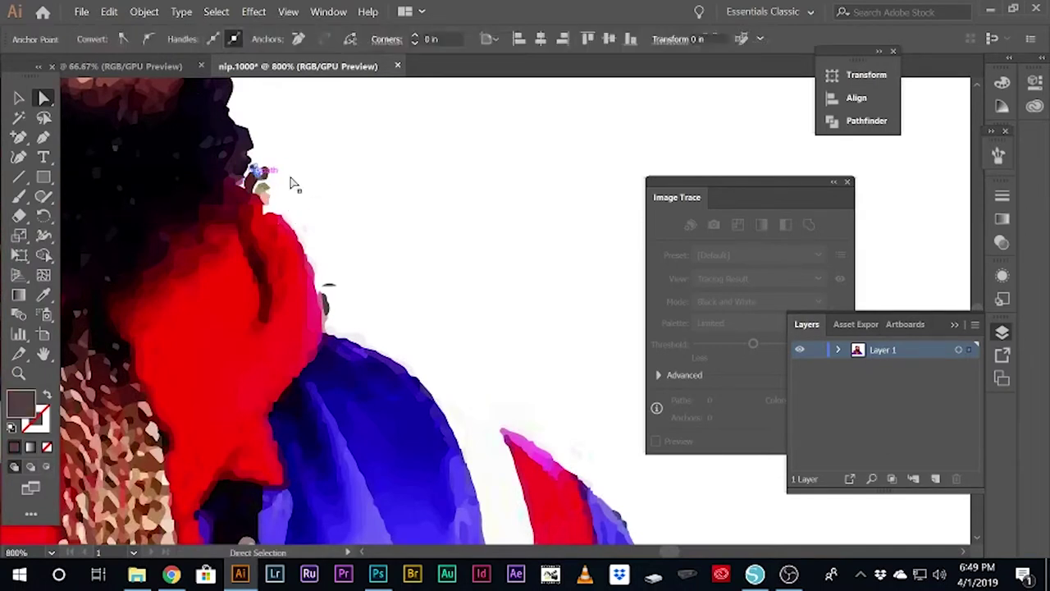
click(264, 189)
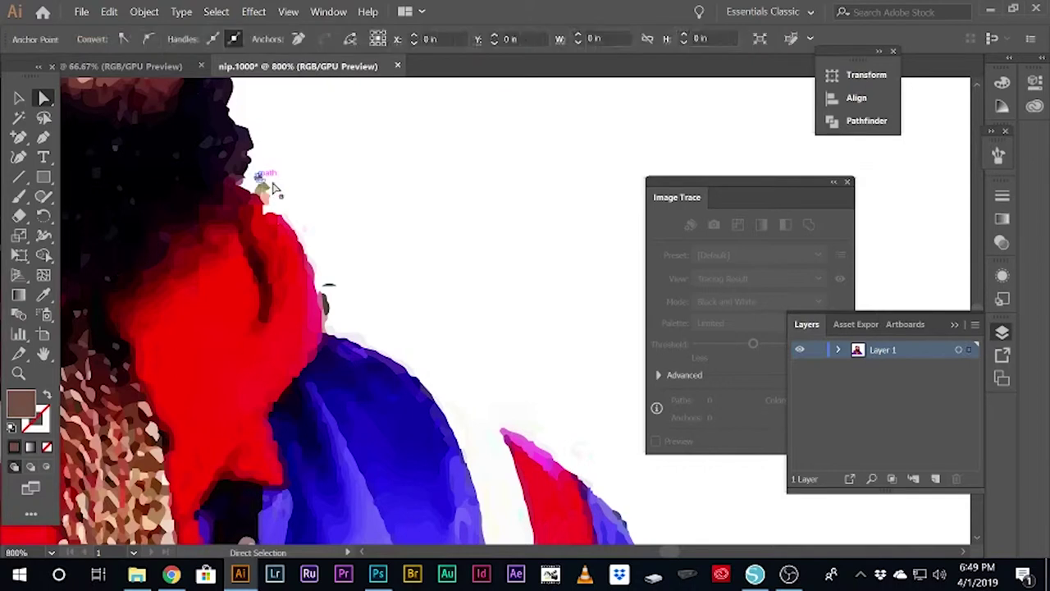
click(266, 202)
click(304, 228)
click(297, 238)
click(326, 275)
click(333, 293)
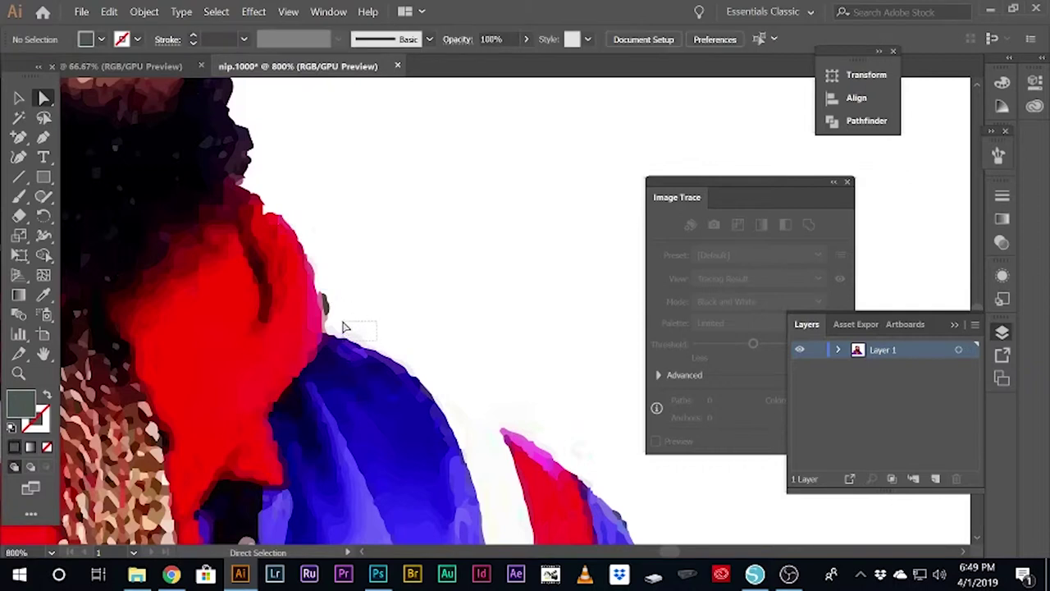
Marquee and pick the remaining stray points along the hood edge and near the shoulder
drag(345, 327, 345, 328)
click(367, 322)
drag(357, 335, 362, 335)
click(374, 335)
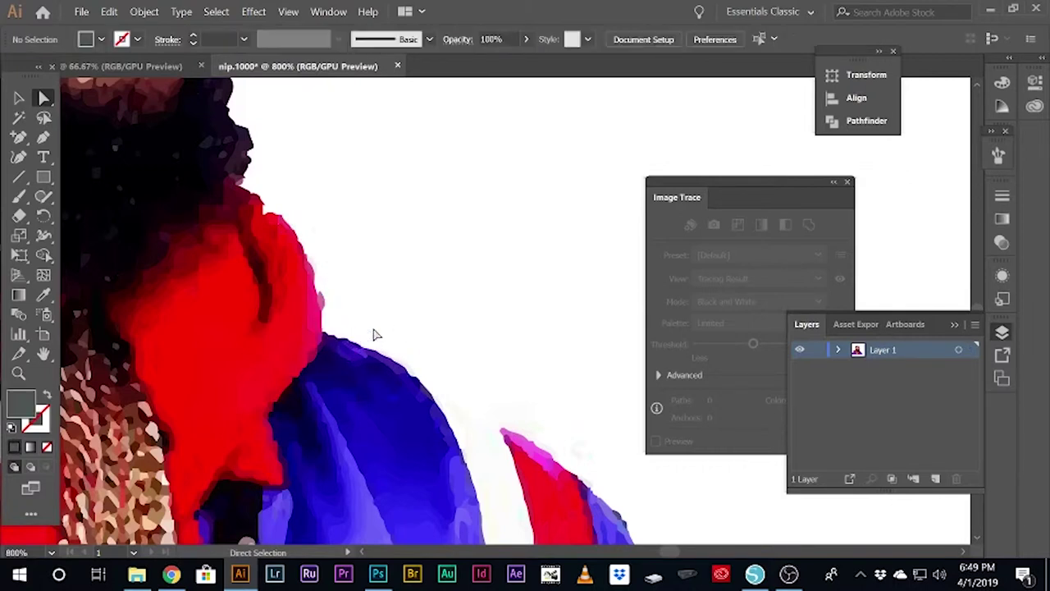
click(417, 376)
click(386, 356)
click(317, 279)
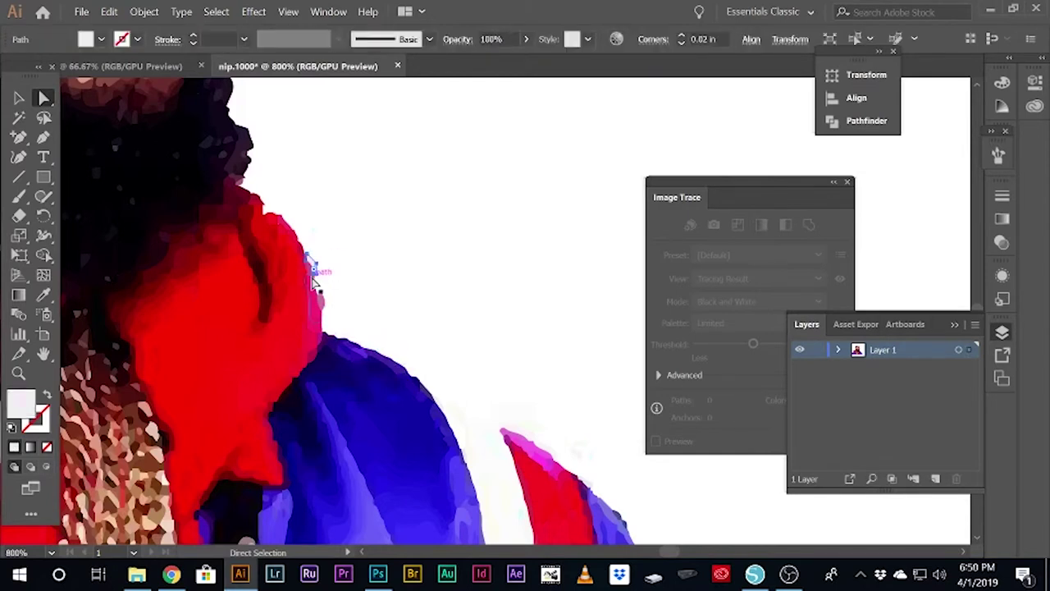
click(324, 304)
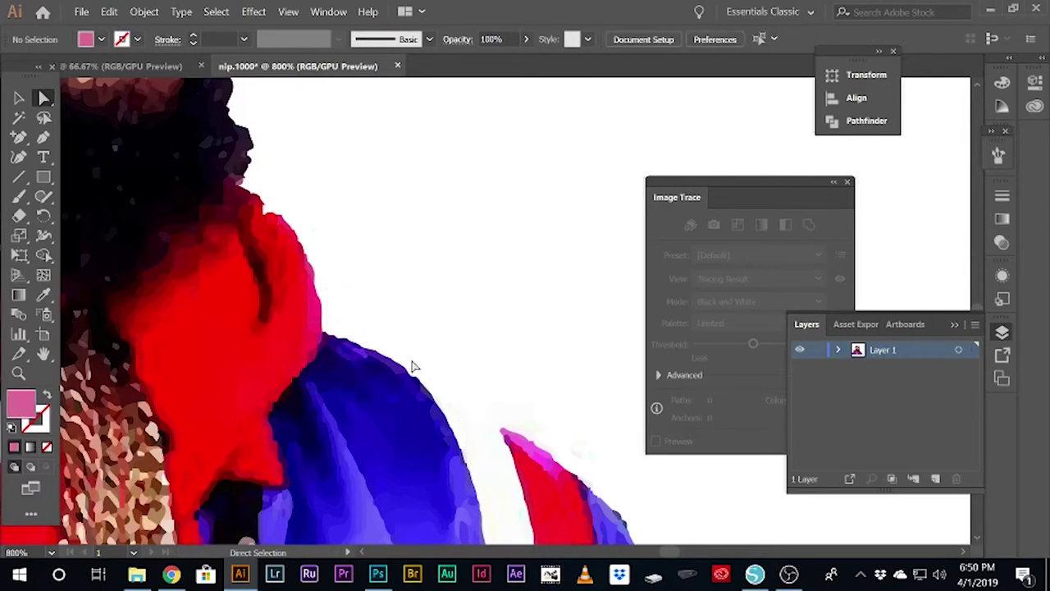
Reshape the beard edge by pulling its stray anchors downward
scroll(410, 293, up, 3)
scroll(280, 230, up, 1)
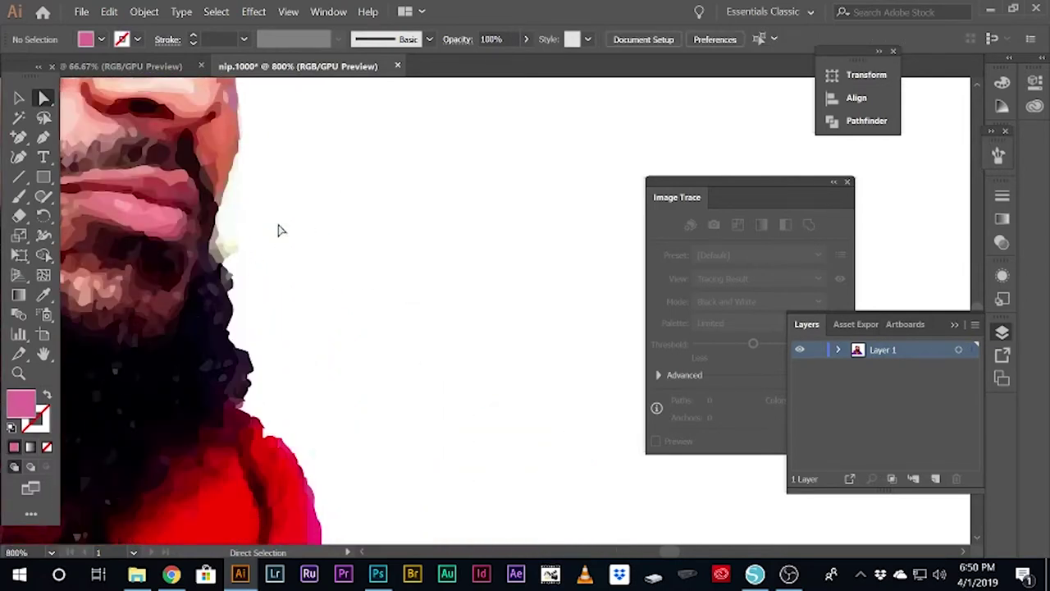
mouse_move(224, 257)
mouse_down()
mouse_move(225, 274)
mouse_move(218, 245)
mouse_up()
click(307, 298)
click(215, 258)
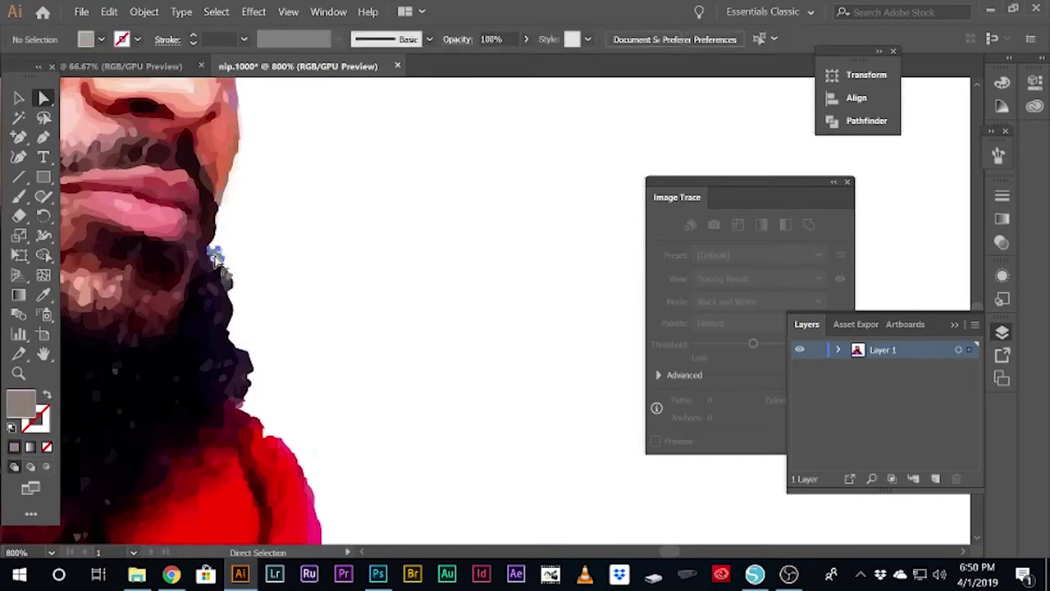
drag(215, 258, 222, 272)
click(361, 299)
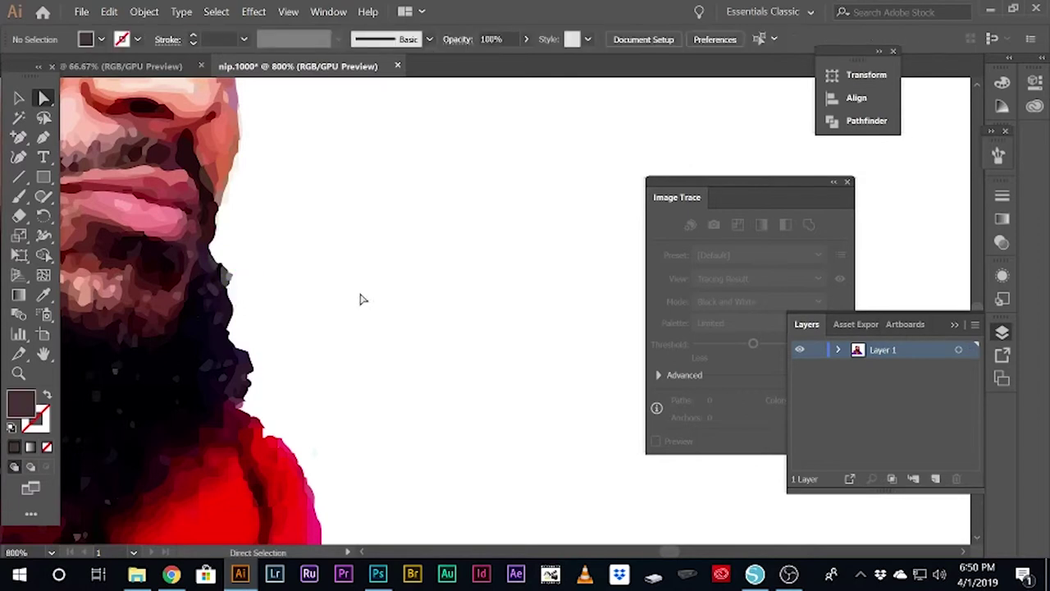
click(225, 276)
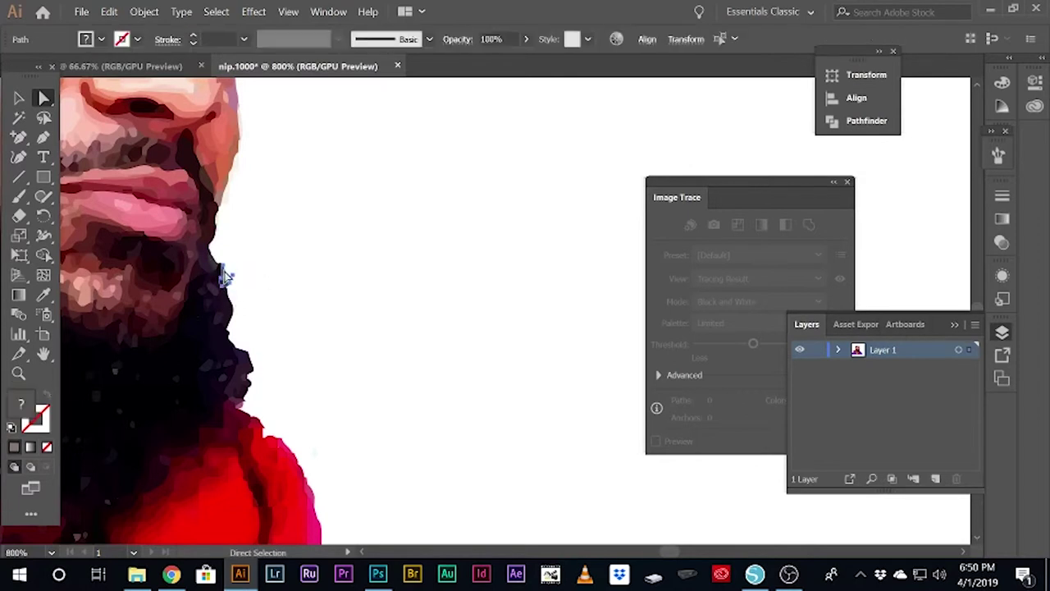
click(293, 271)
Delete the grey pieces beside the eye and a stray face-edge path
scroll(389, 272, up, 3)
scroll(335, 133, up, 3)
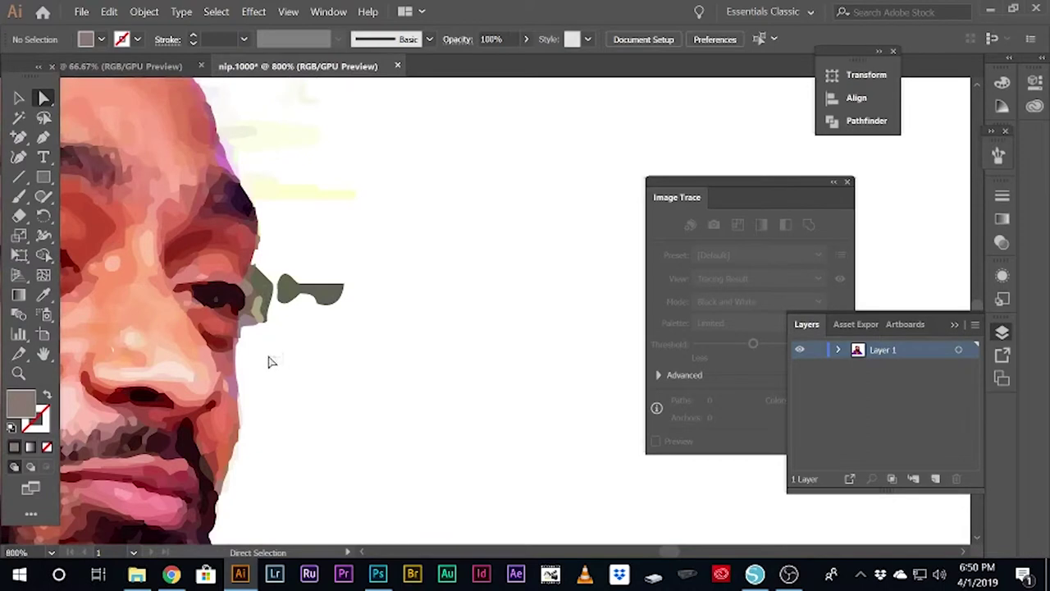
drag(256, 271, 389, 338)
key(Delete)
key(Delete)
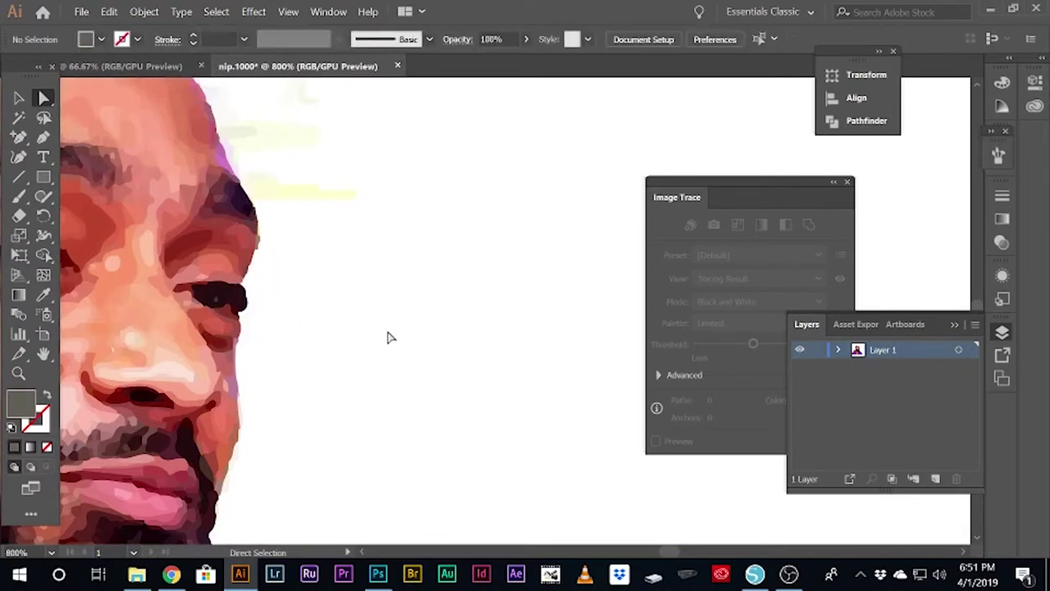
click(257, 246)
key(Delete)
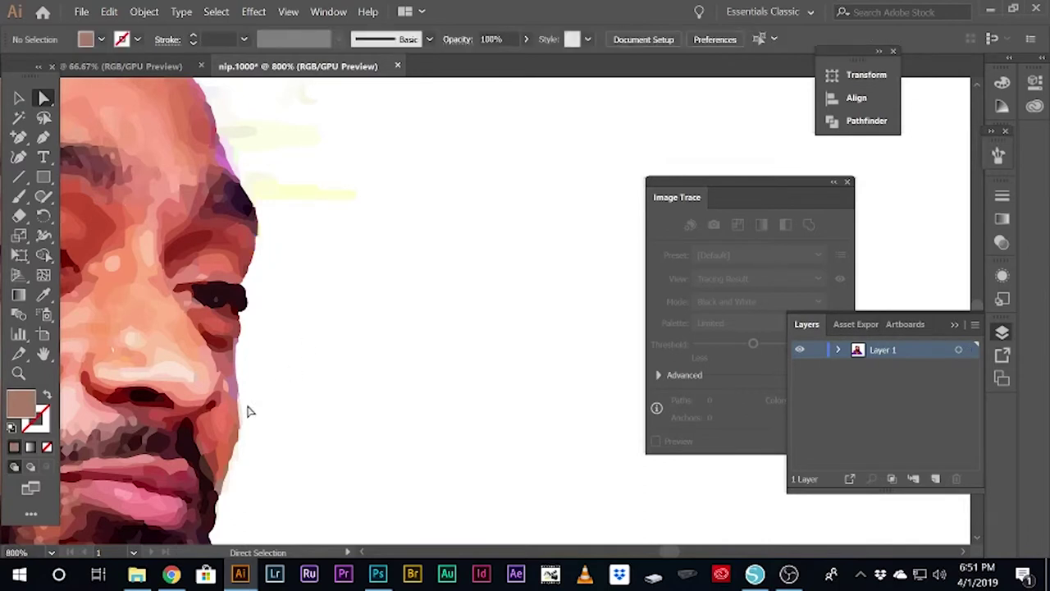
click(243, 417)
Delete the small stray paths along the chin and jaw edge
key(Delete)
scroll(273, 439, down, 1)
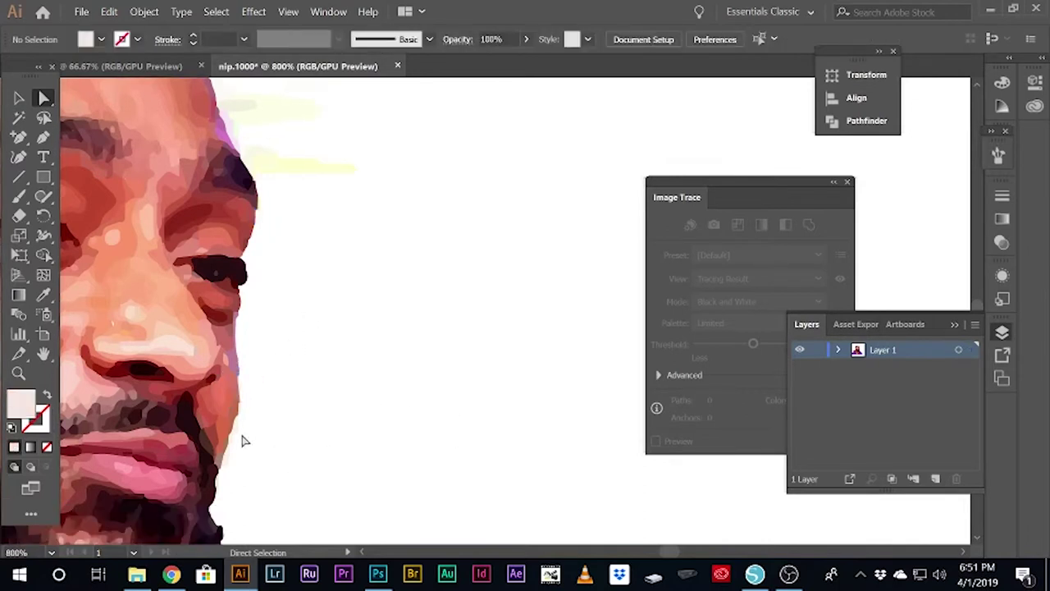
click(238, 439)
key(Delete)
click(228, 464)
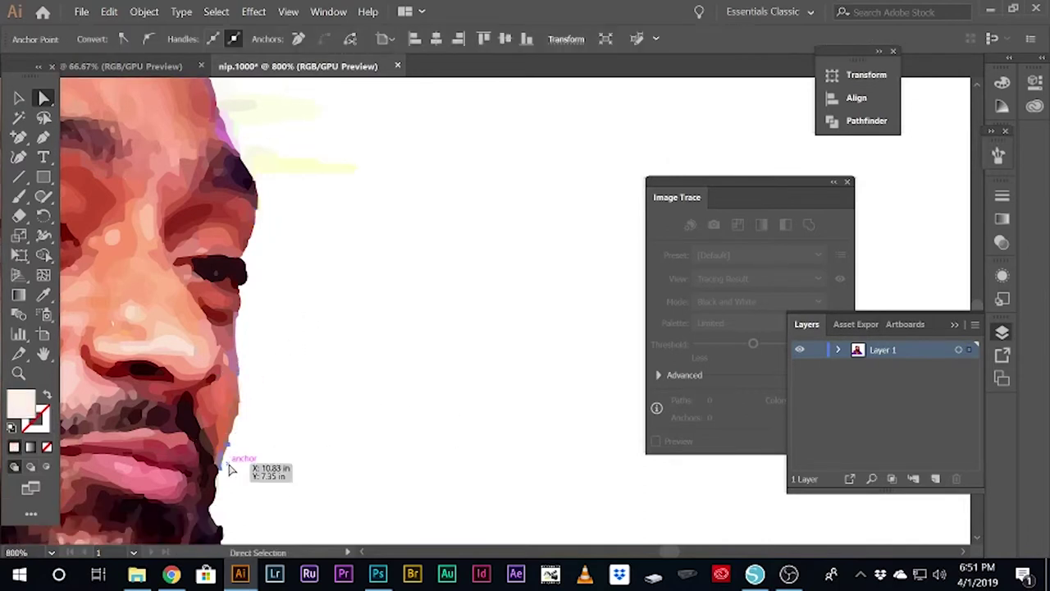
key(Delete)
click(220, 484)
key(Delete)
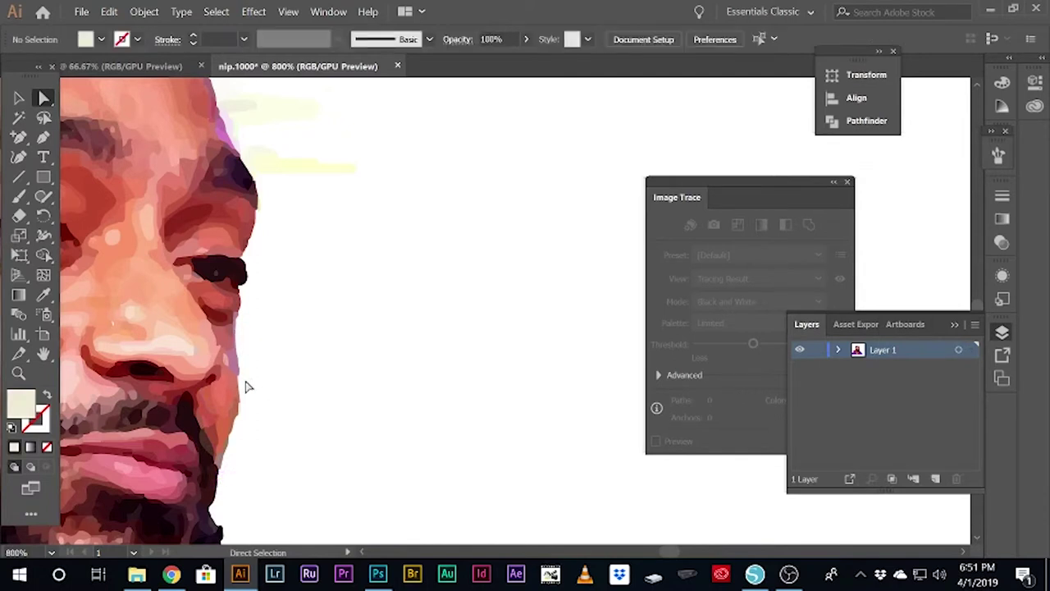
click(242, 410)
key(Delete)
scroll(316, 423, down, 3)
Delete the grey stroke fragment and faint stray paths above the head
scroll(295, 435, down, 1)
scroll(265, 459, up, 5)
scroll(328, 270, up, 2)
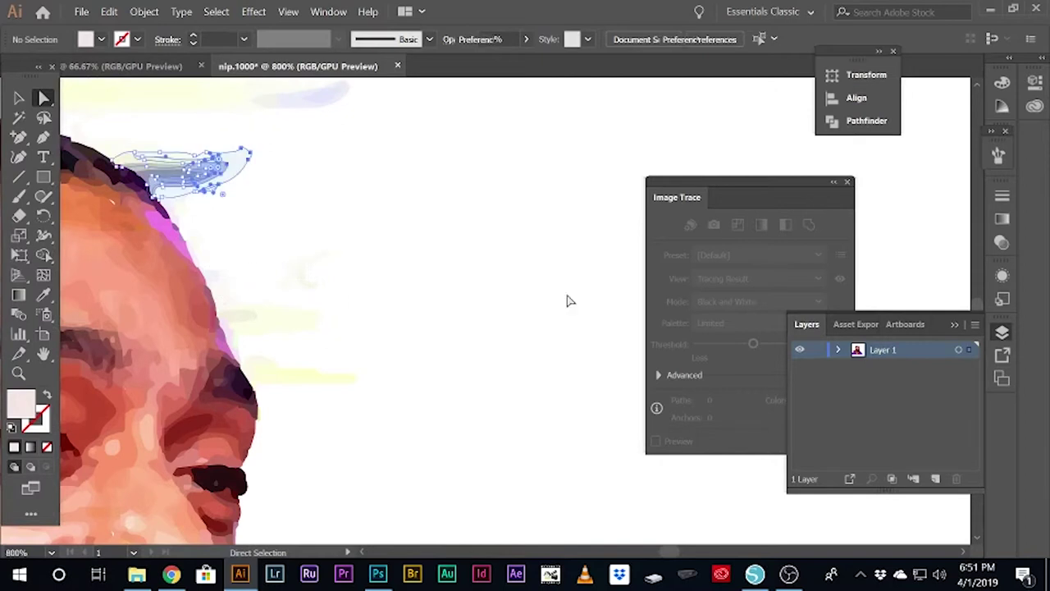
drag(339, 239, 341, 238)
key(Delete)
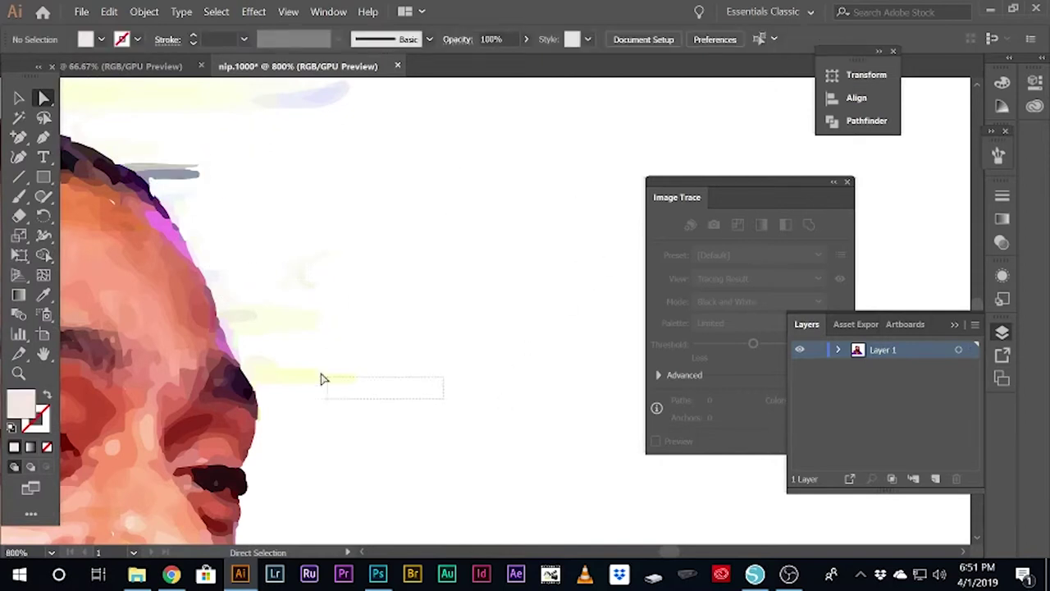
scroll(258, 211, up, 2)
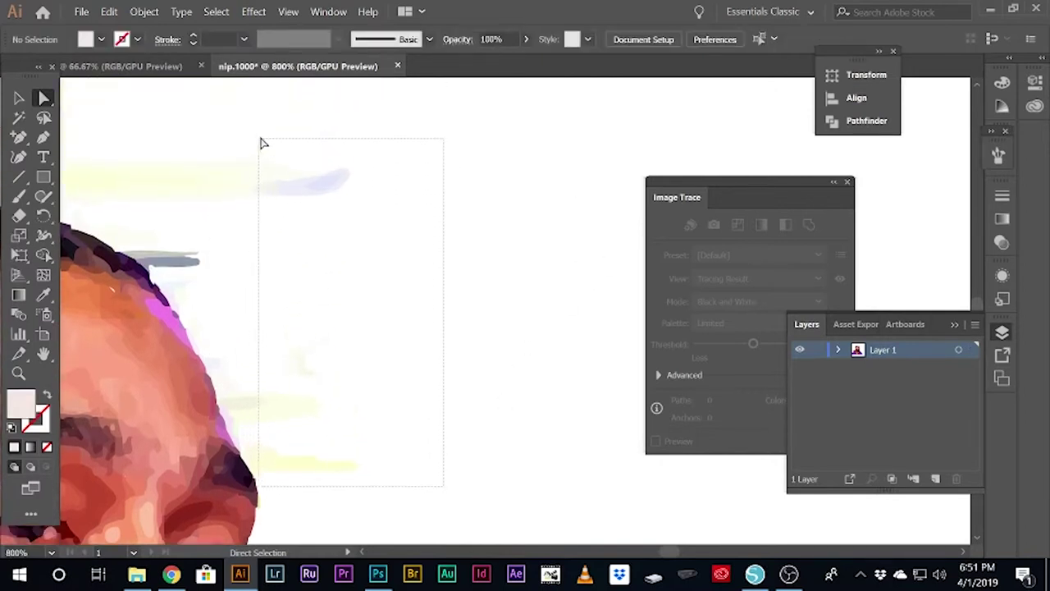
drag(258, 301, 261, 144)
key(Delete)
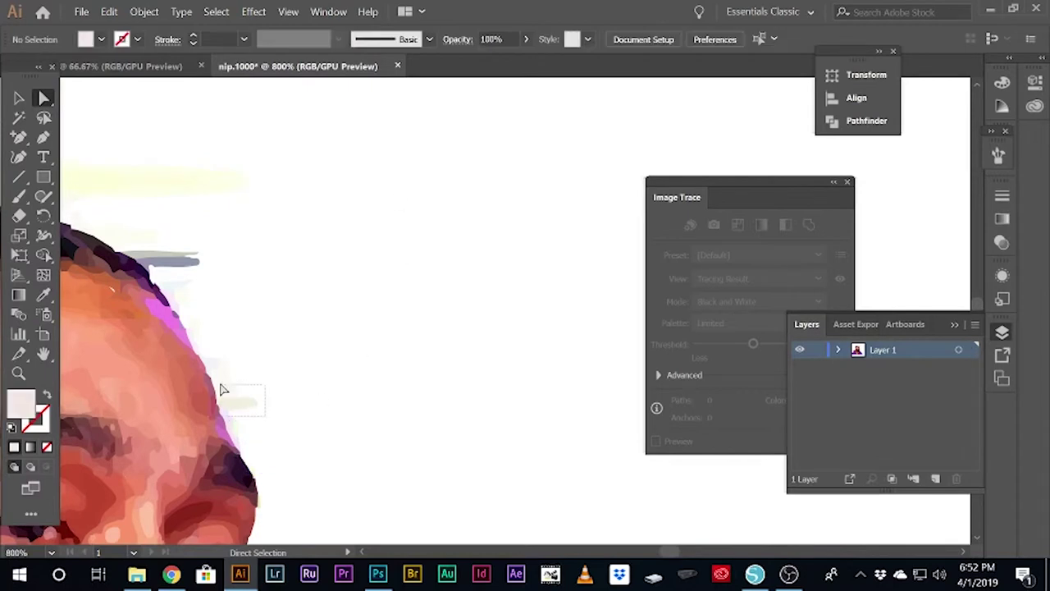
Delete the stray paths near the top of the head and beside it
drag(230, 199, 205, 192)
key(Delete)
click(234, 427)
key(Delete)
click(221, 345)
key(Delete)
click(232, 317)
key(Delete)
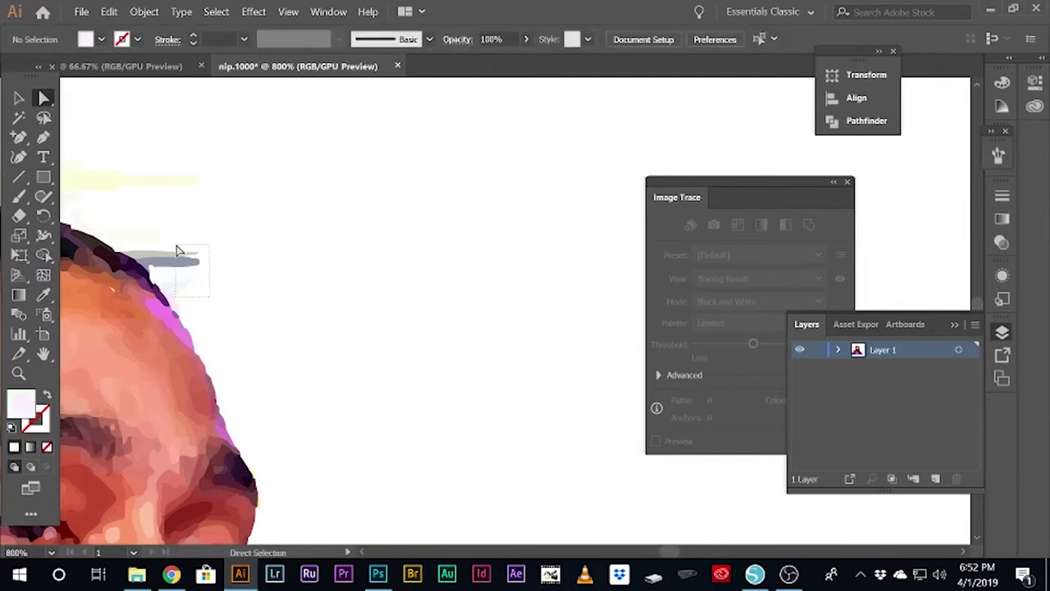
Remove the stray grey strokes near the head and paths by the pink edge and head top
drag(176, 251, 176, 244)
key(Delete)
click(202, 270)
key(Delete)
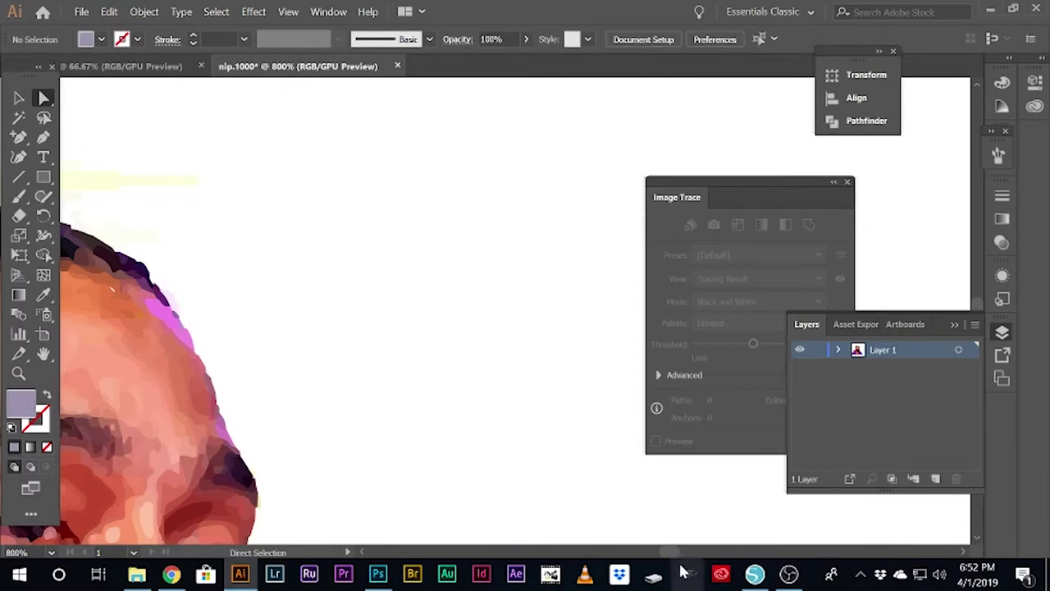
scroll(662, 553, left, 5)
drag(430, 296, 446, 304)
key(Delete)
click(404, 242)
key(Delete)
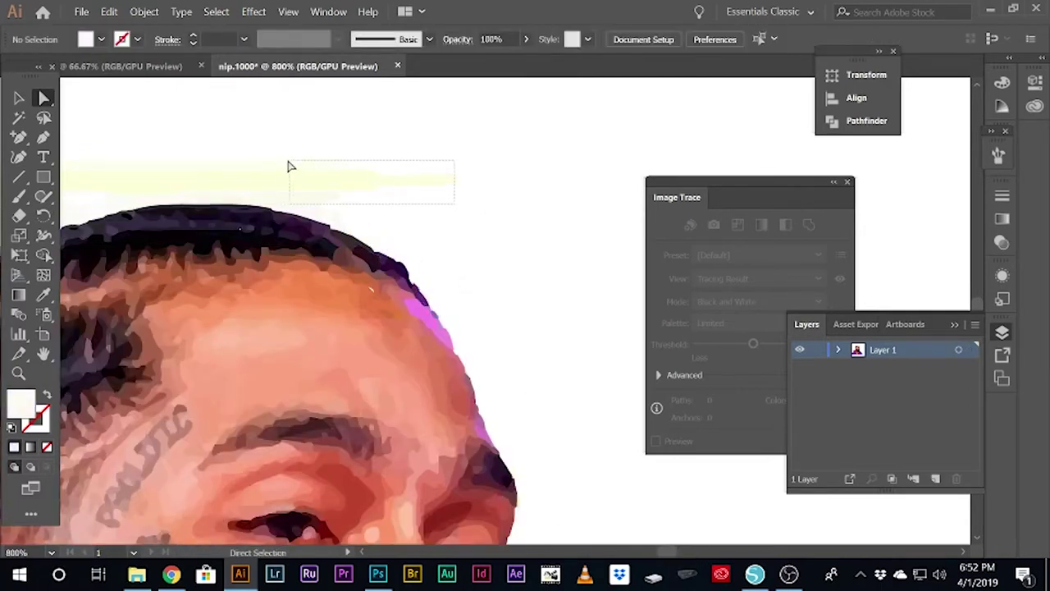
Delete the faint stray rectangle above the head and parts of two small shapes
click(74, 170)
key(Delete)
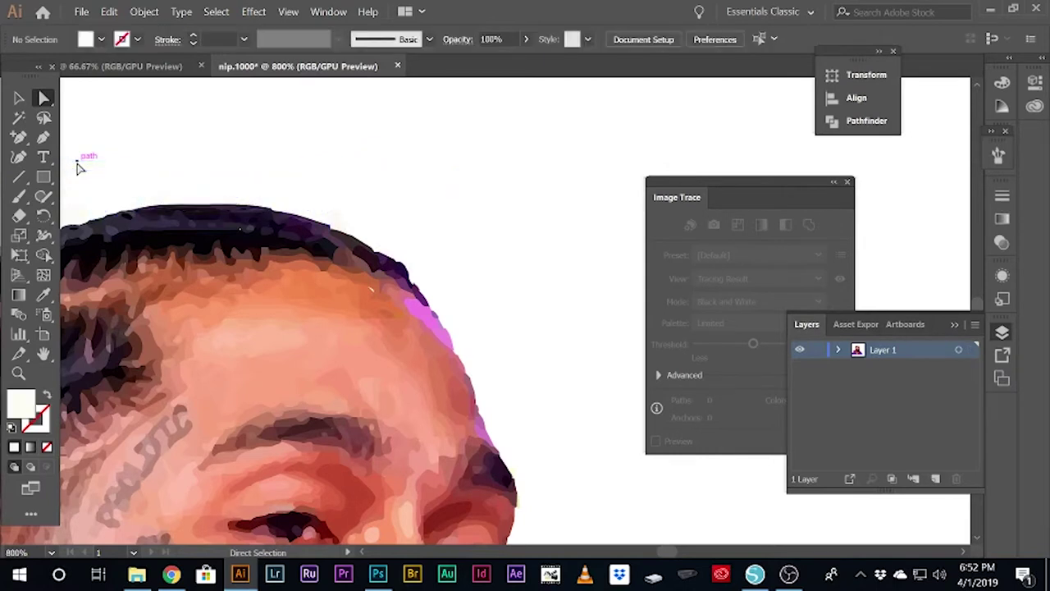
click(338, 223)
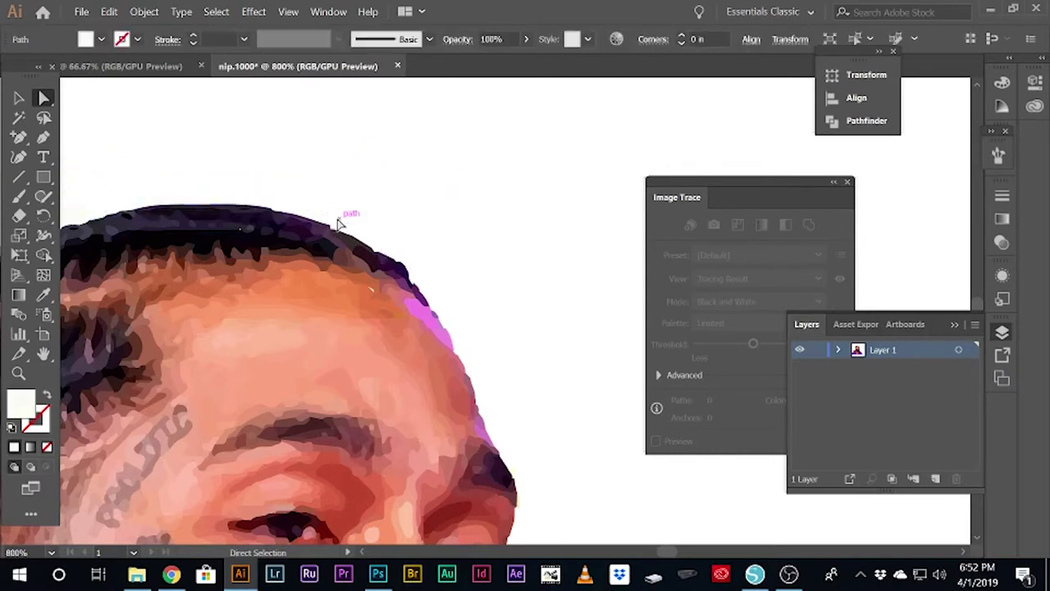
scroll(663, 552, left, 5)
drag(159, 396, 209, 151)
scroll(197, 247, up, 2)
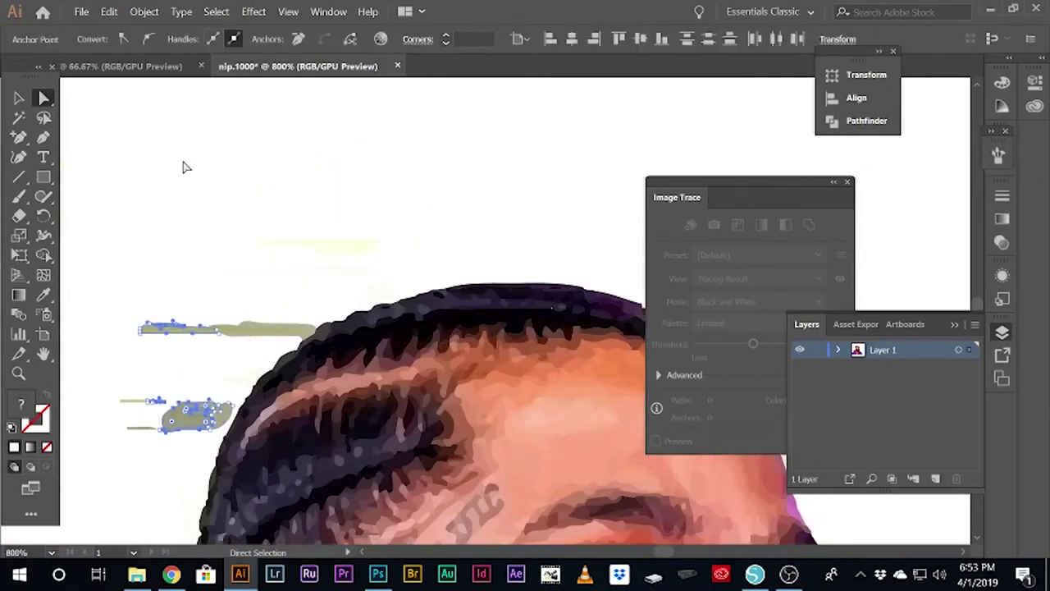
key(Delete)
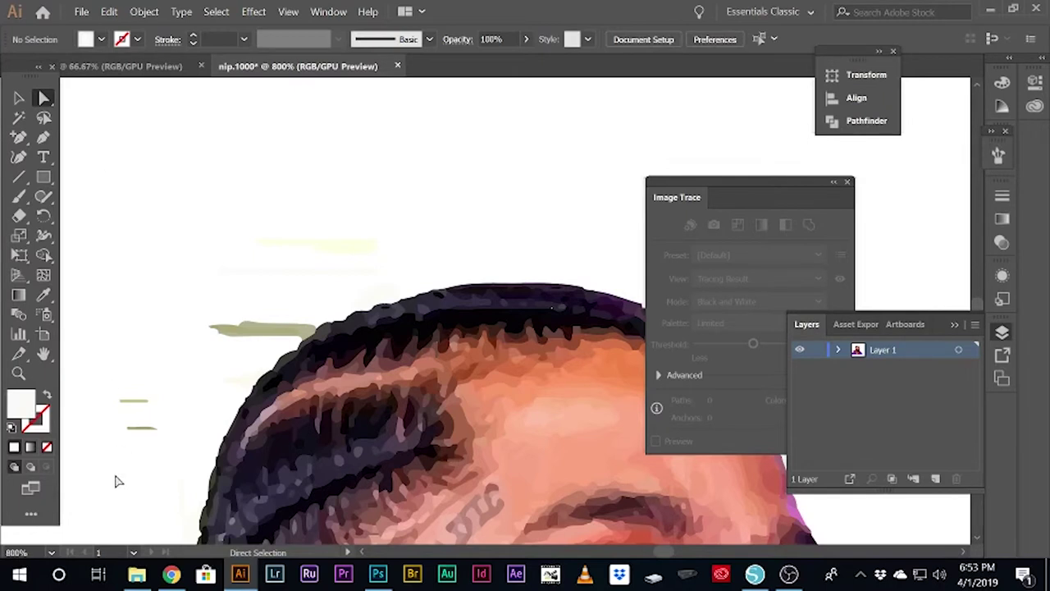
Delete the two small green strokes and stray fragments left of the head and hair
drag(149, 330, 120, 332)
key(Delete)
drag(275, 365, 201, 391)
key(Delete)
drag(246, 347, 258, 364)
key(Delete)
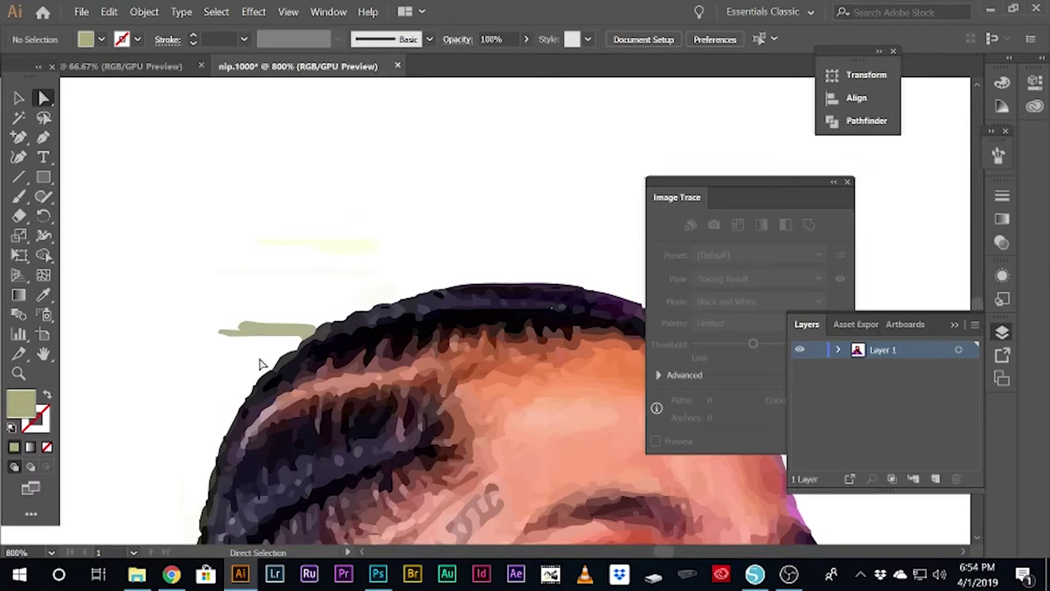
Undo the last three edits to restore unwanted deletions near the hair
click(247, 331)
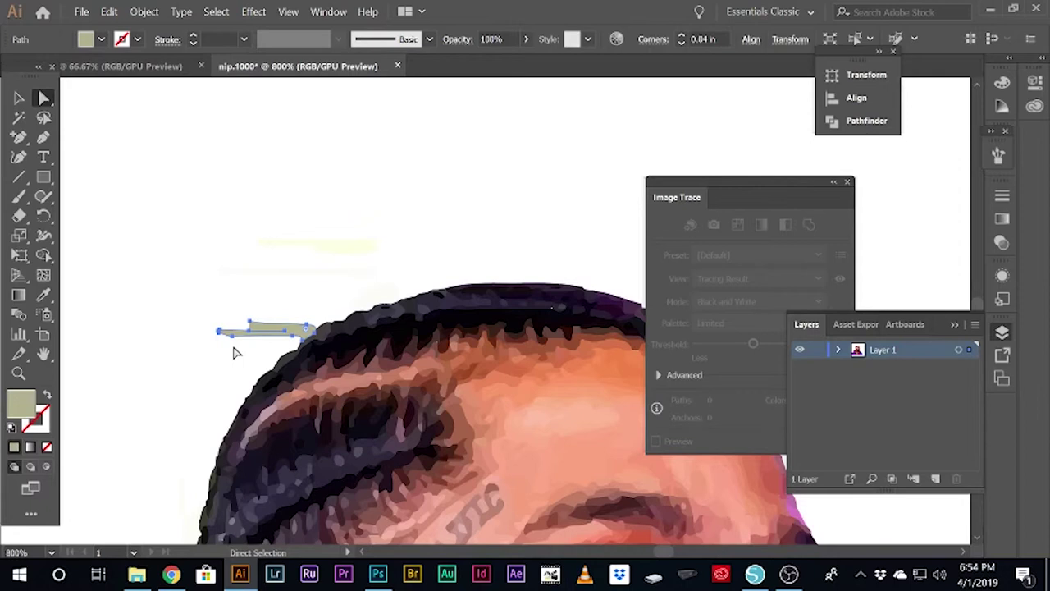
key(ctrl+z)
key(ctrl+z)
key(ctrl+z)
key(ctrl+z)
key(ctrl+z)
key(ctrl+z)
key(ctrl+z)
key(ctrl+z)
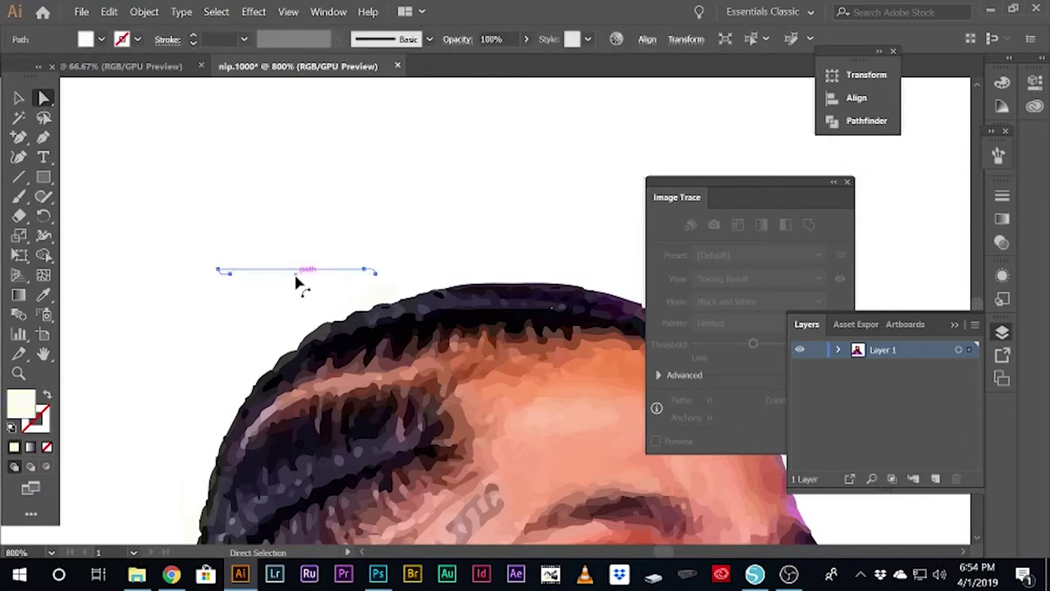
key(ctrl+z)
key(ctrl+z)
key(ctrl+z)
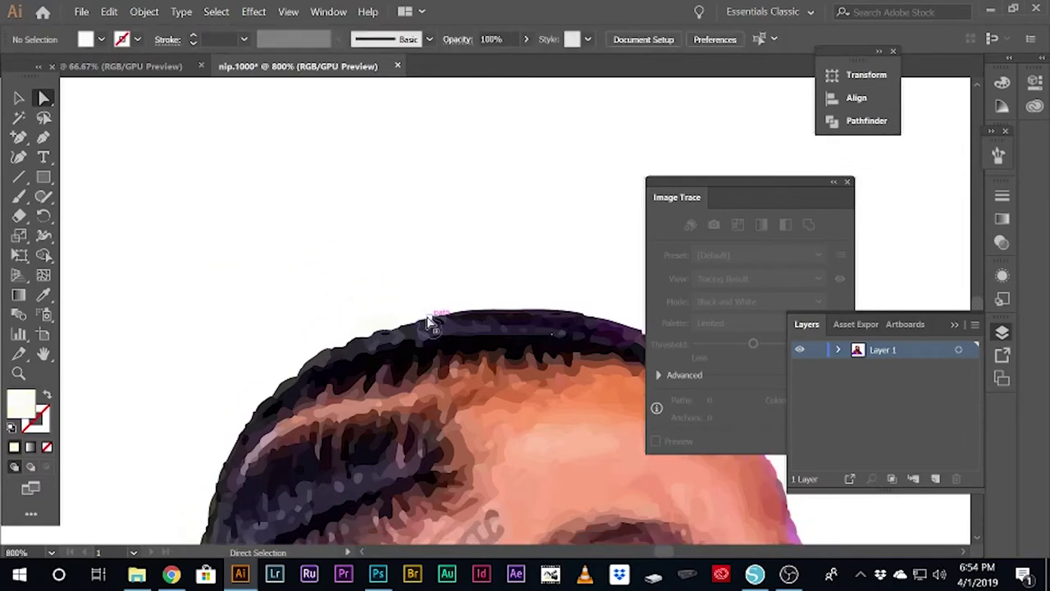
key(ctrl+z)
key(ctrl+z)
Inspect the hair-edge path and the small white shape by the neck, checking its anchors
scroll(210, 402, down, 3)
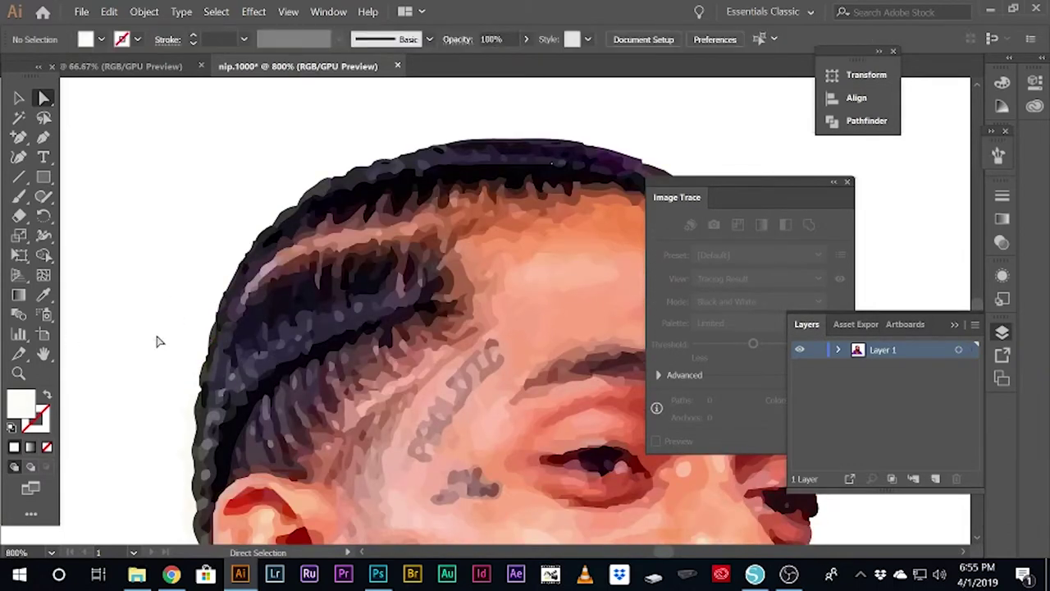
scroll(201, 452, down, 1)
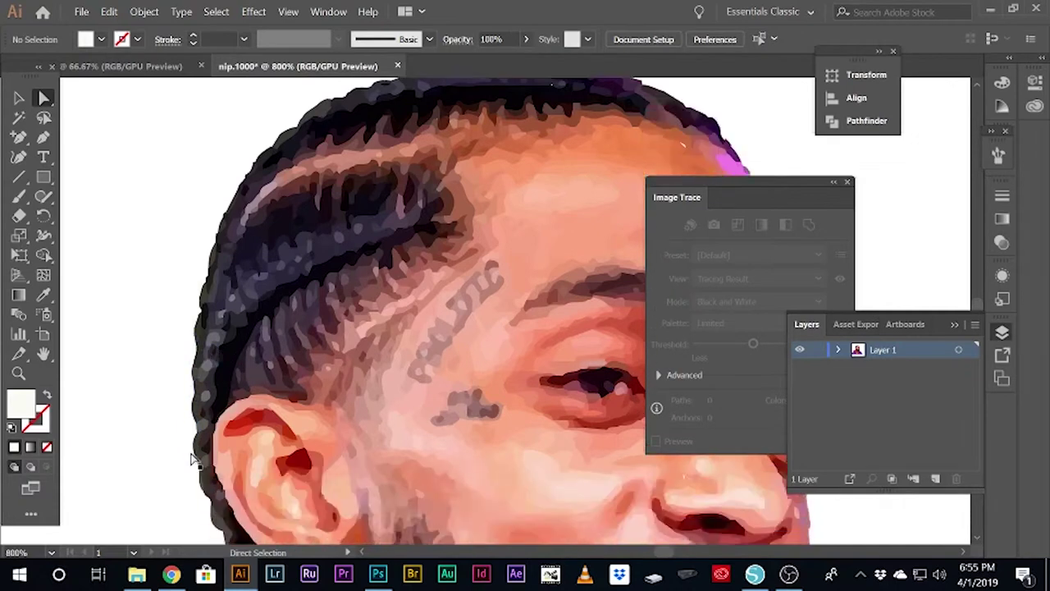
scroll(204, 462, down, 2)
scroll(197, 495, down, 2)
click(231, 484)
click(193, 482)
scroll(190, 481, down, 1)
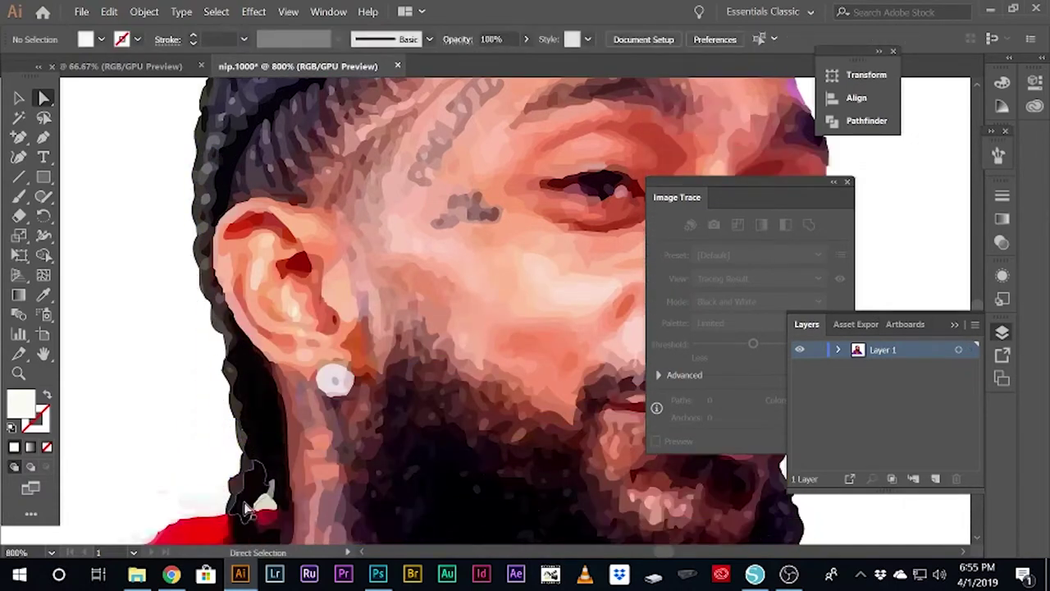
click(261, 513)
click(266, 492)
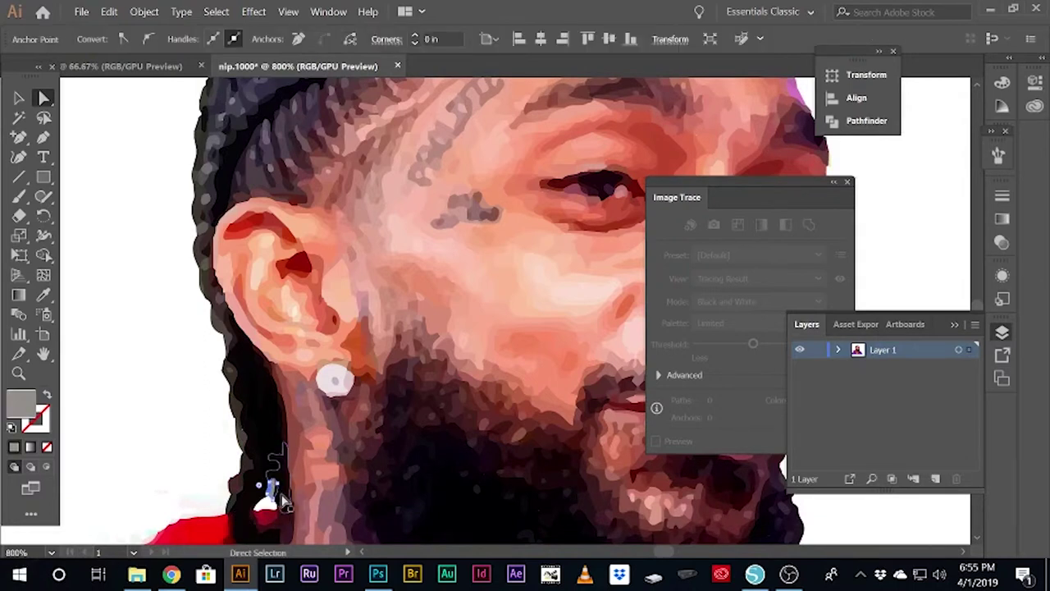
click(261, 521)
Check the anchors along the shirt edge below the ear
scroll(201, 456, down, 1)
scroll(197, 402, down, 2)
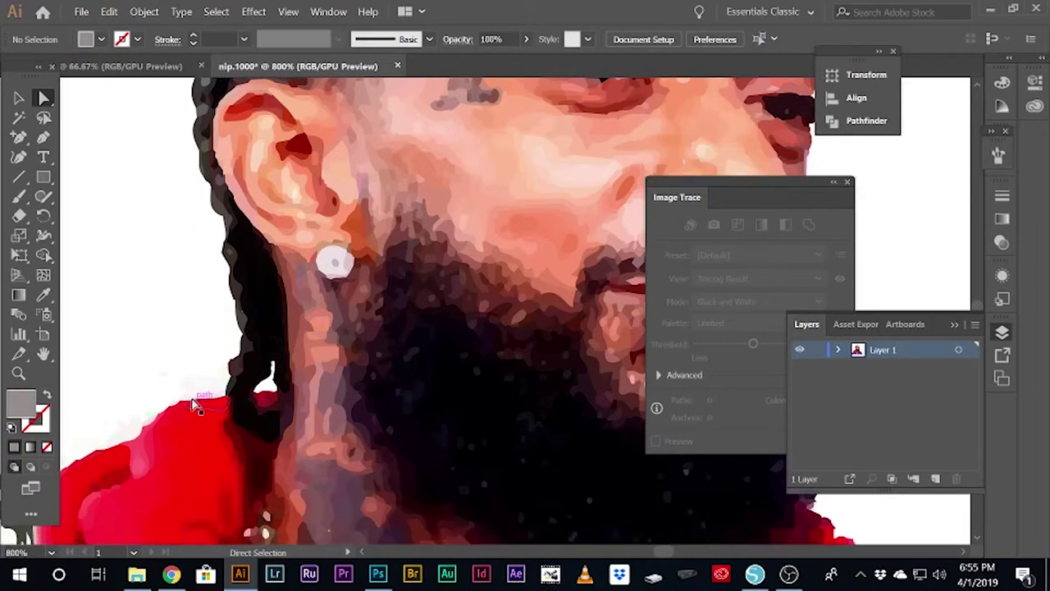
drag(214, 386, 215, 387)
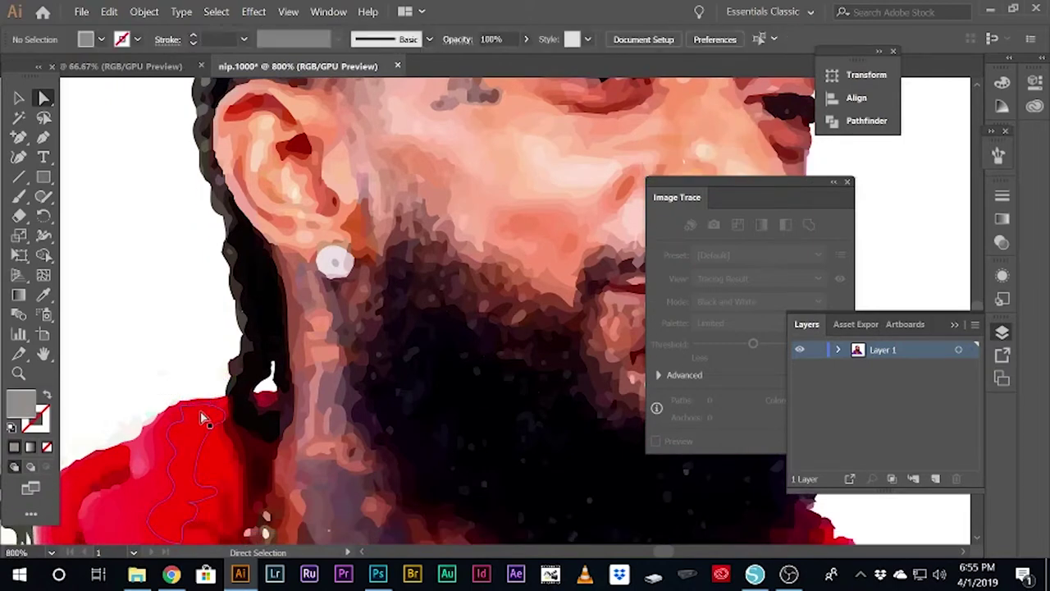
drag(230, 365, 217, 393)
click(129, 386)
scroll(129, 382, down, 1)
scroll(127, 369, down, 1)
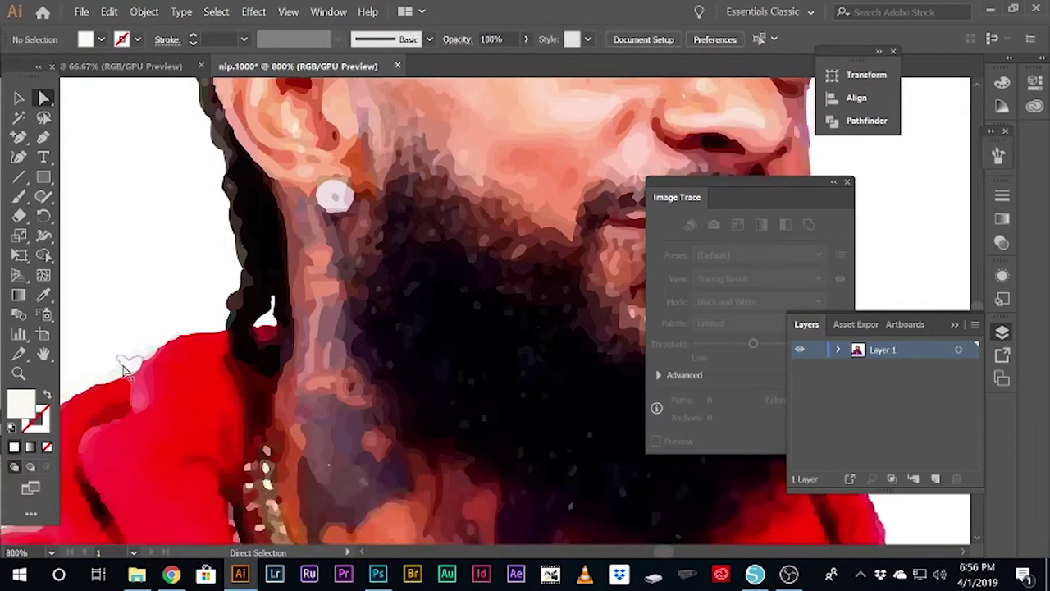
Select the small pink stray speck on the hoodie edge, then clear the selection
drag(138, 374, 137, 373)
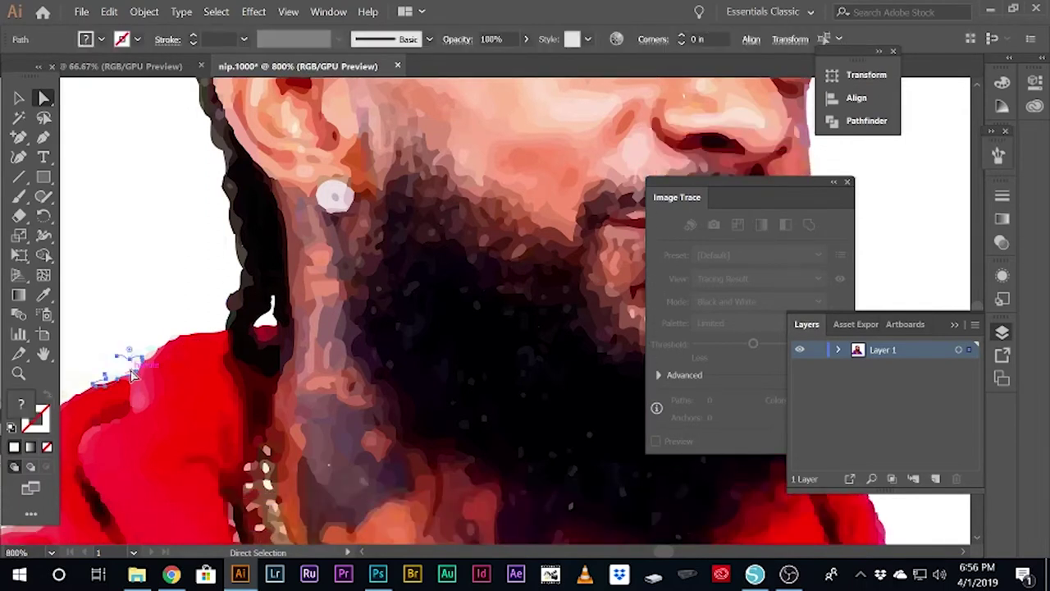
click(148, 367)
drag(151, 360, 151, 361)
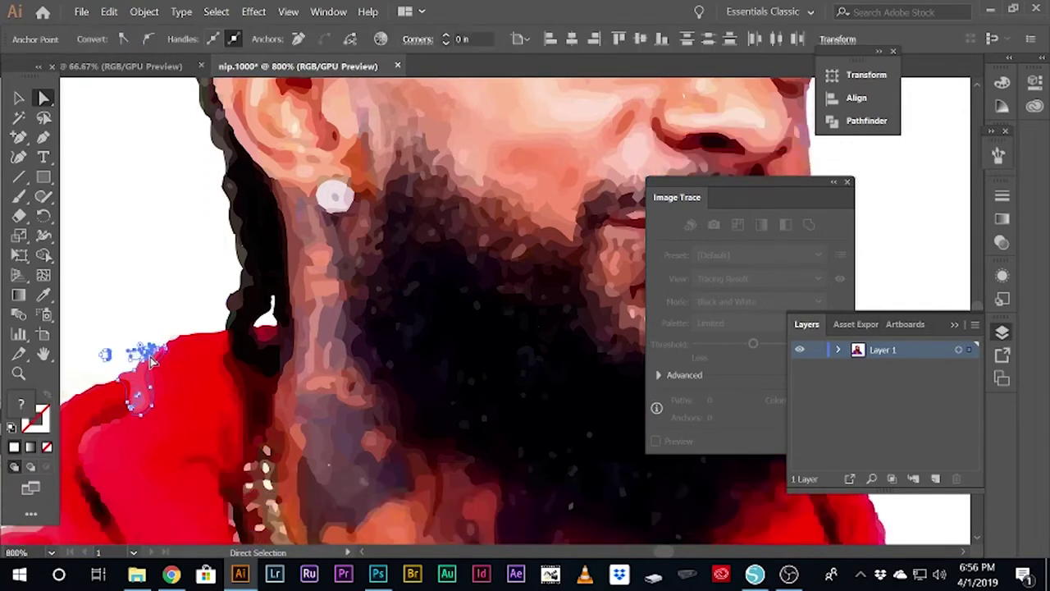
click(152, 361)
click(151, 361)
click(151, 361)
click(152, 361)
click(152, 361)
click(177, 343)
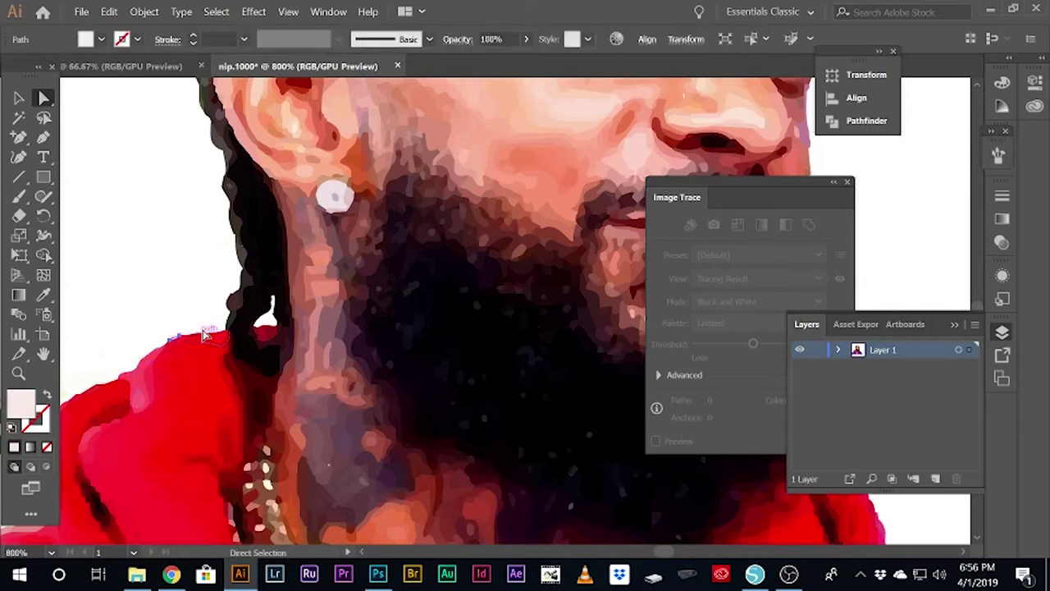
click(235, 400)
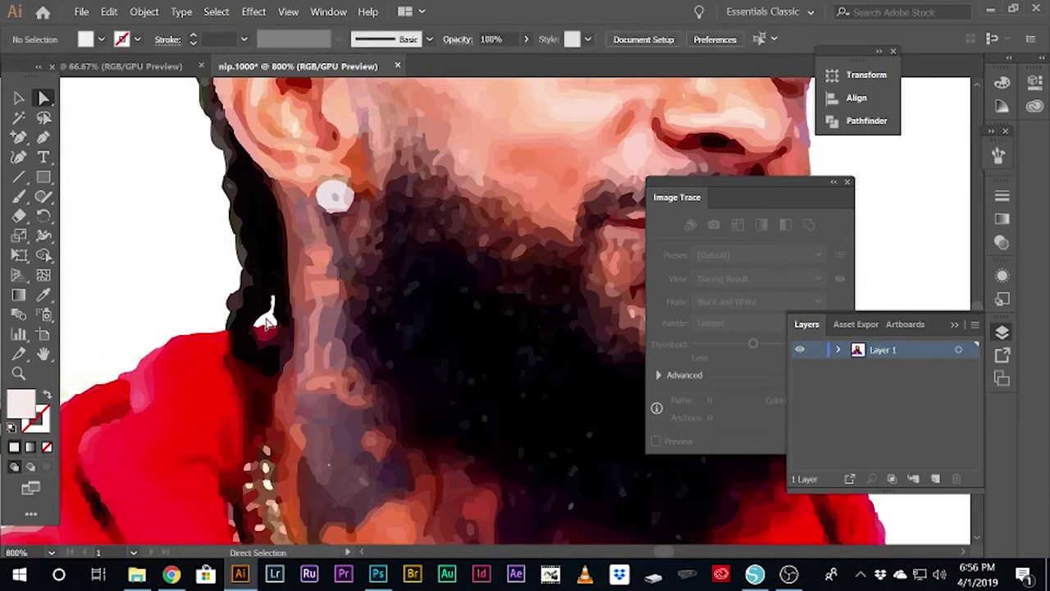
Delete the large dark traced shape and its leftover dark anchors and fragments
scroll(666, 563, left, 10)
drag(162, 258, 456, 509)
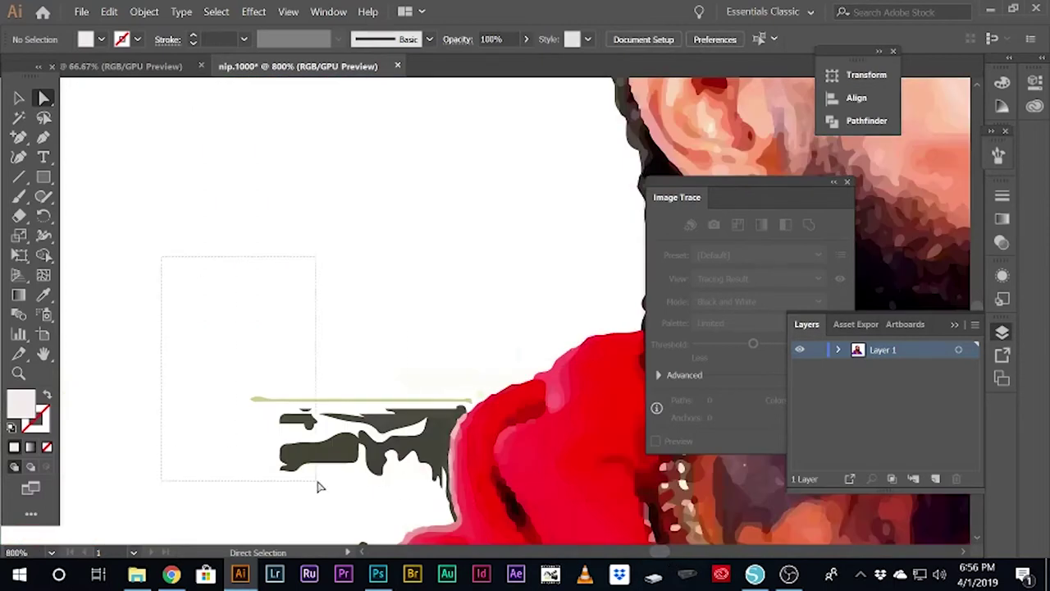
key(Delete)
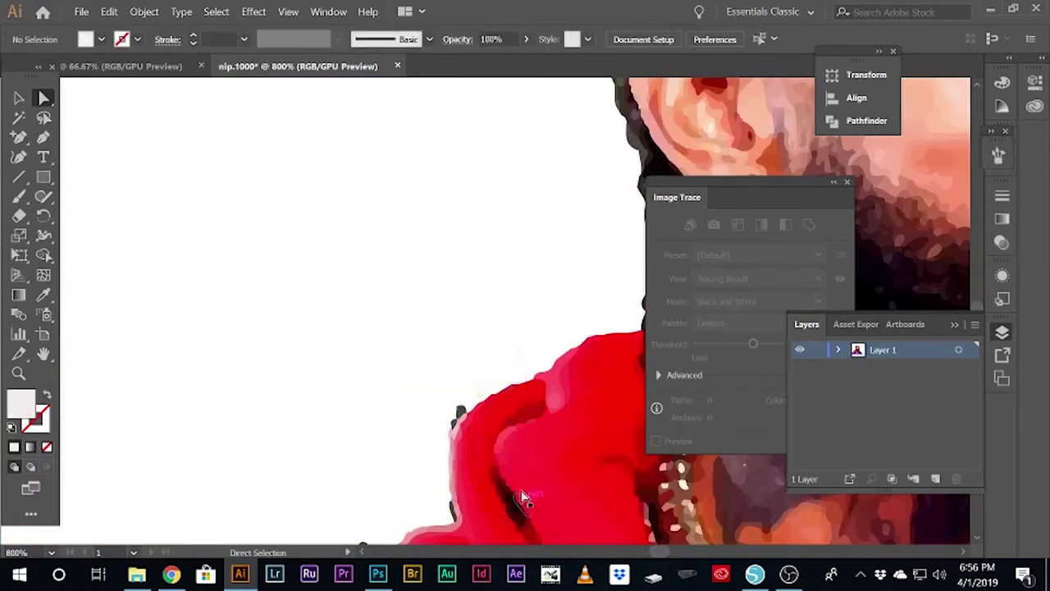
drag(454, 490, 456, 495)
key(Delete)
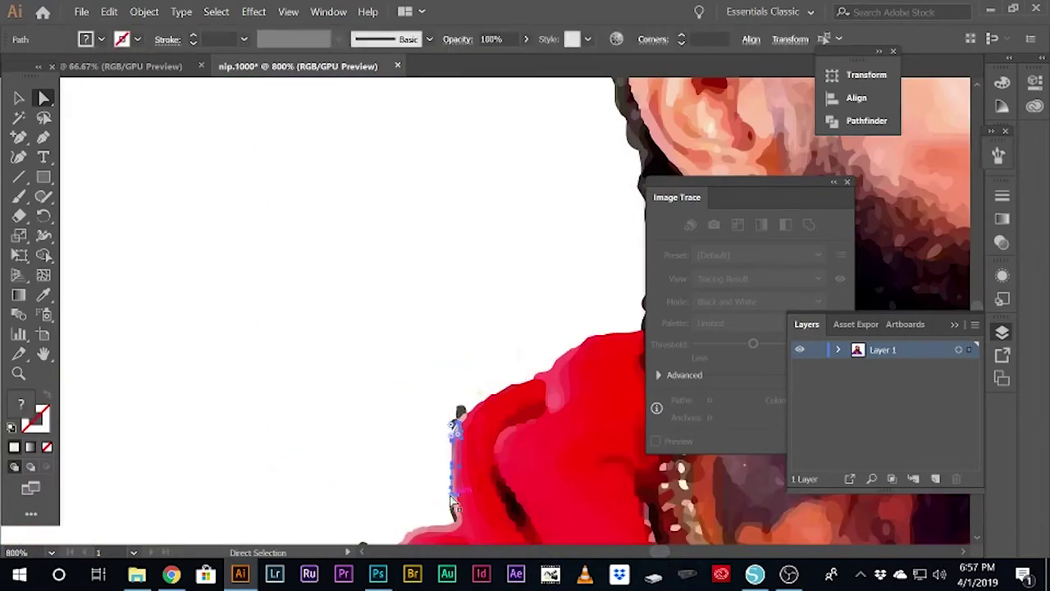
key(Delete)
click(456, 417)
key(Delete)
Delete the small dark stray shapes beside the hoodie
click(484, 393)
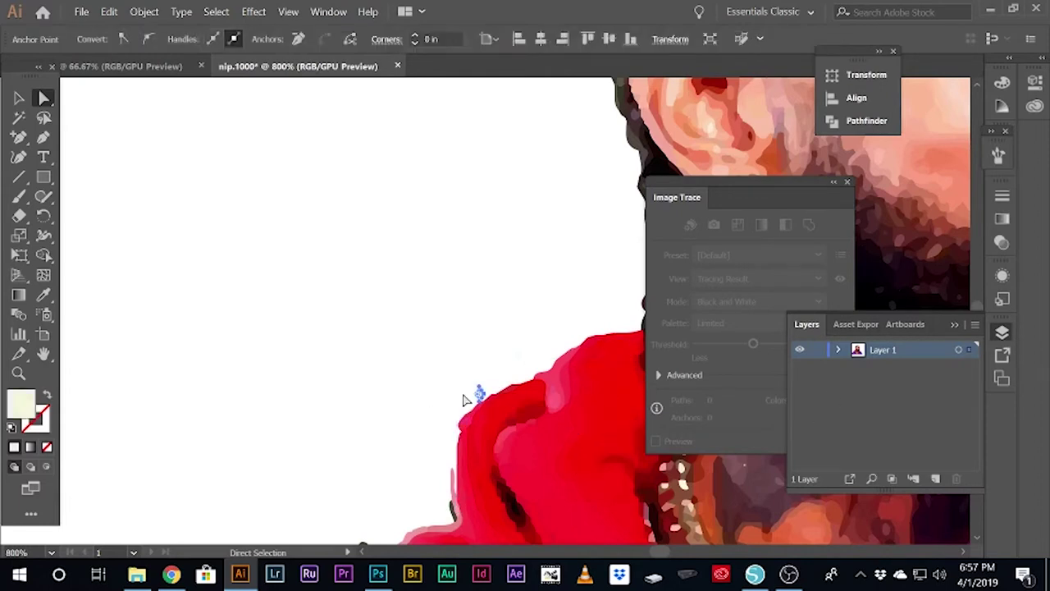
scroll(359, 425, down, 5)
scroll(359, 425, up, 3)
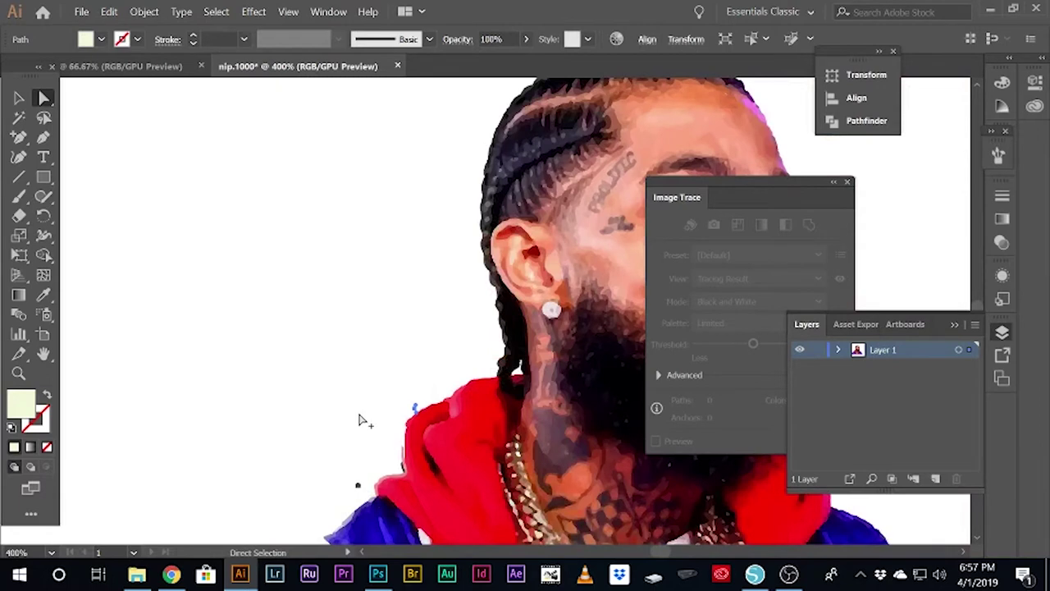
scroll(358, 421, up, 3)
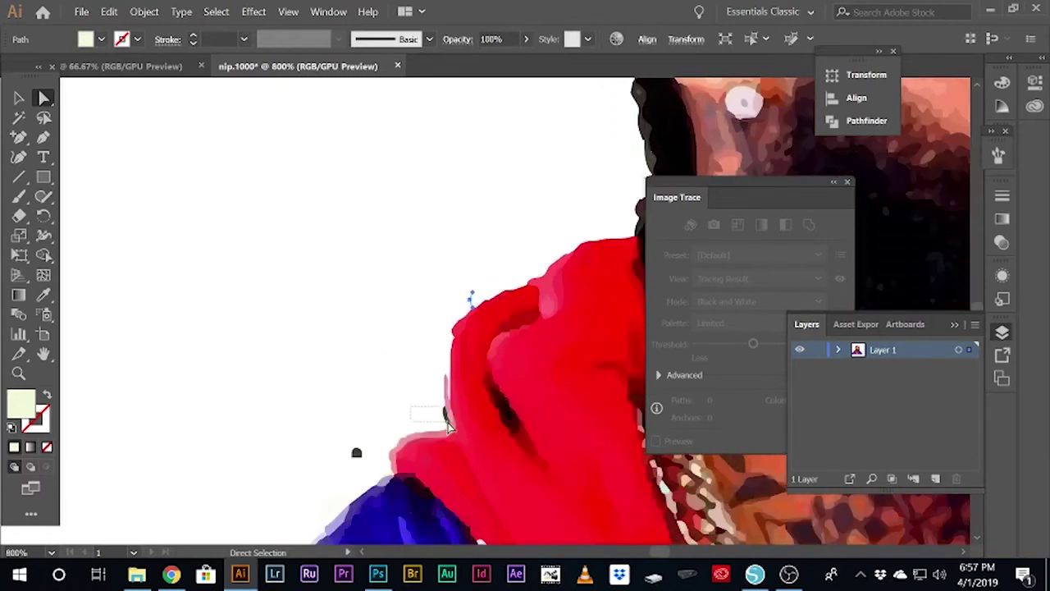
click(449, 426)
key(Delete)
scroll(415, 369, down, 2)
mouse_move(310, 351)
mouse_down()
mouse_move(338, 380)
mouse_move(392, 384)
mouse_up()
key(Delete)
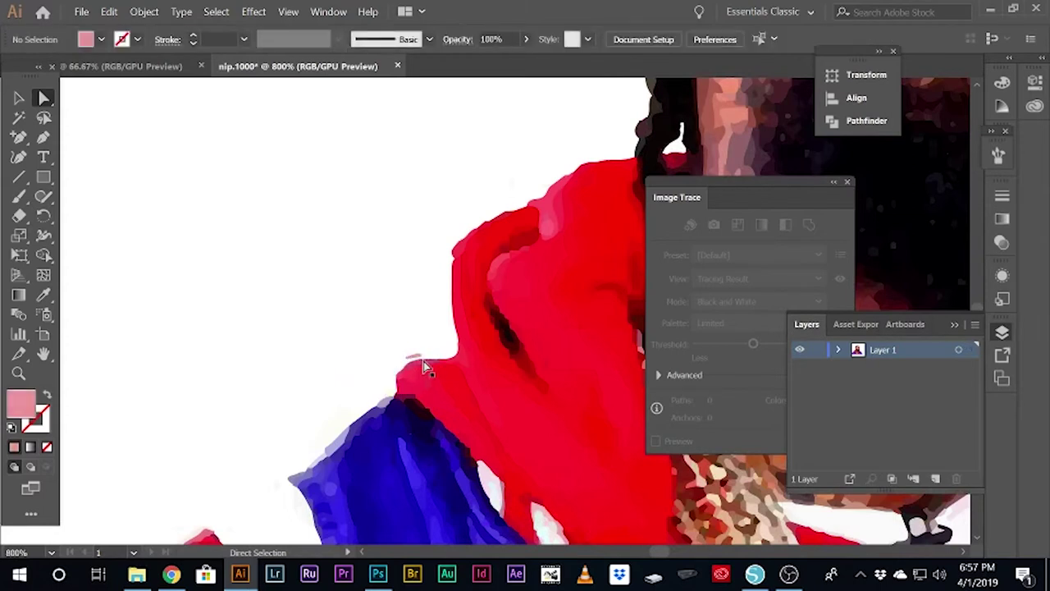
Inspect anchors along the hood's edge and the red shape's top and lower-left edges
click(415, 361)
click(369, 370)
scroll(205, 287, down, 5)
scroll(164, 258, down, 1)
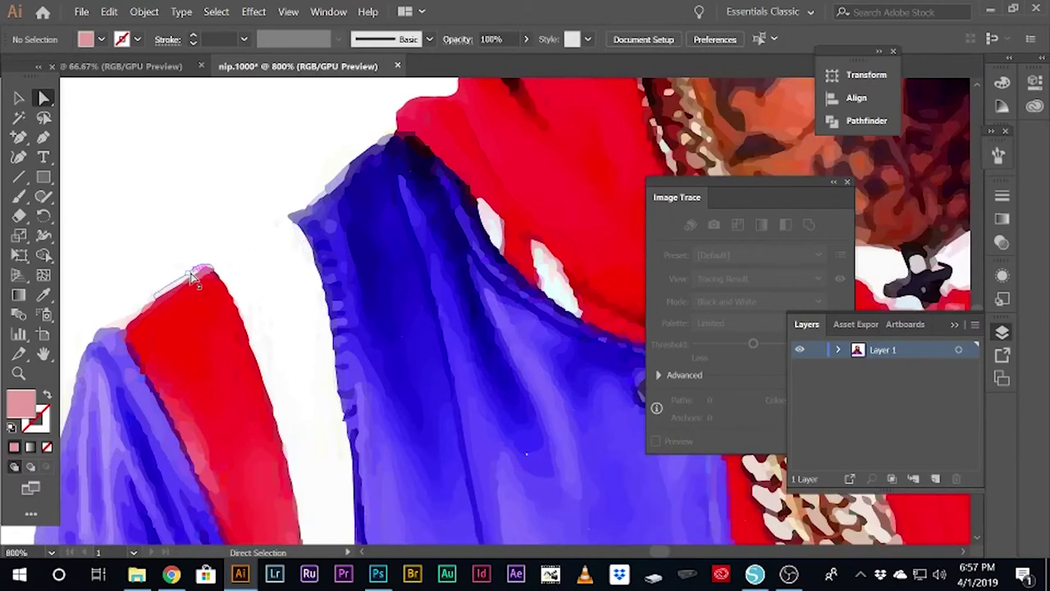
click(197, 277)
drag(186, 346, 102, 315)
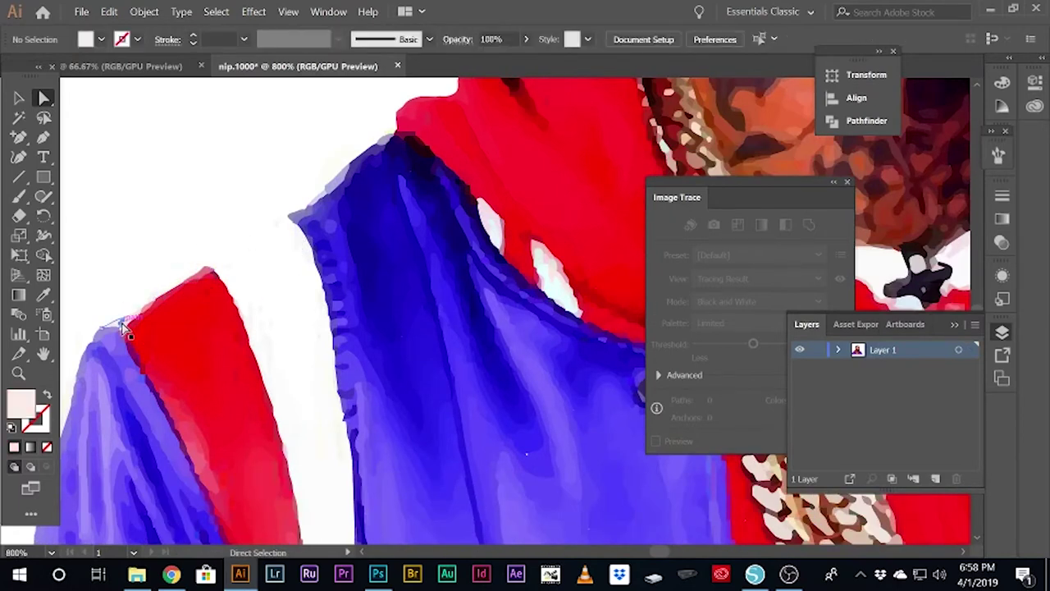
click(120, 325)
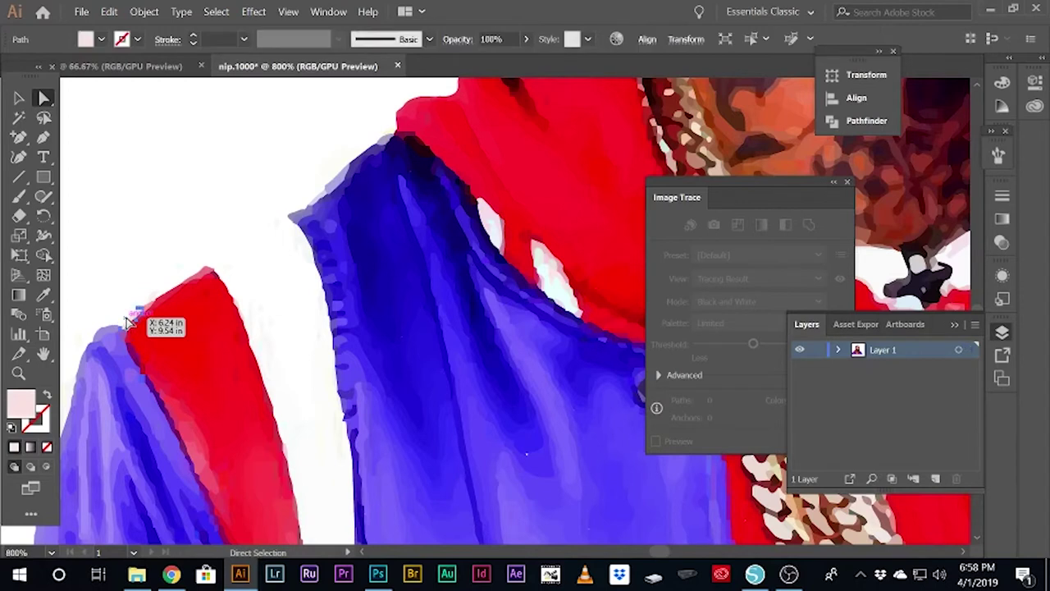
click(144, 306)
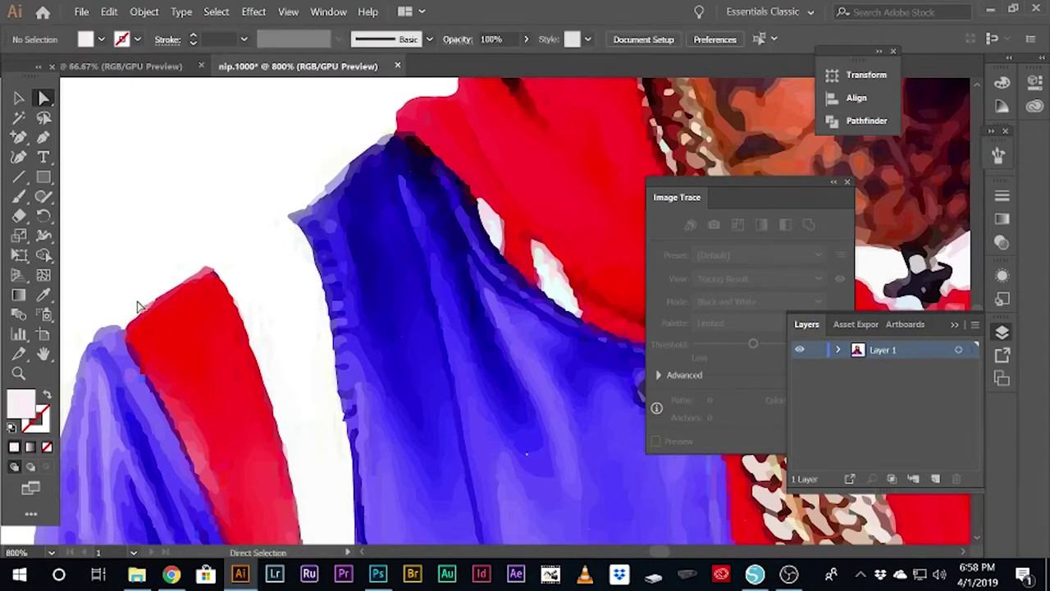
Delete the small dark shapes beside the jacket edge
scroll(288, 328, down, 3)
scroll(288, 347, down, 3)
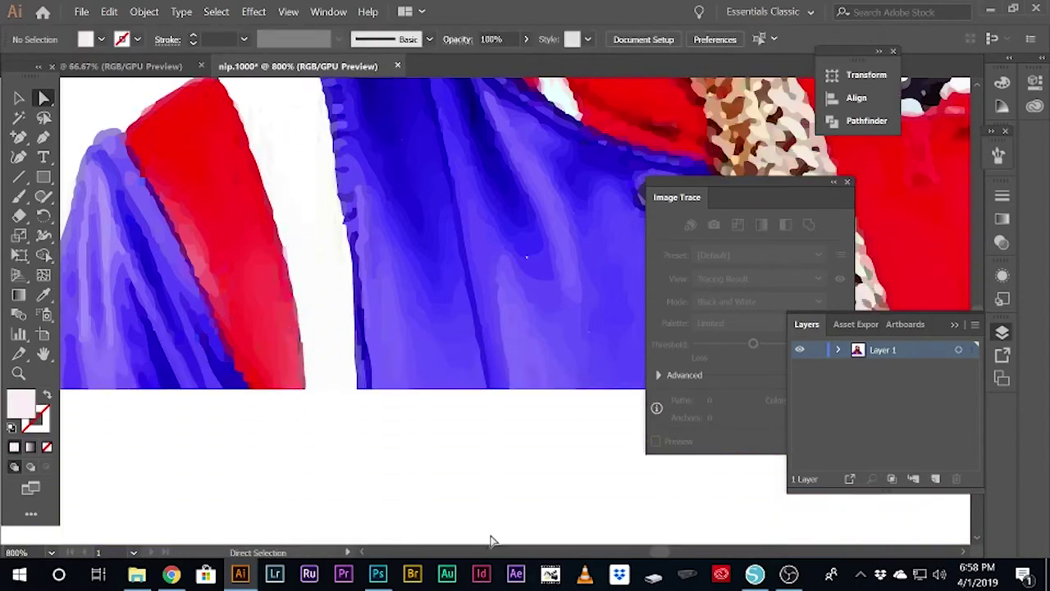
scroll(221, 282, left, 3)
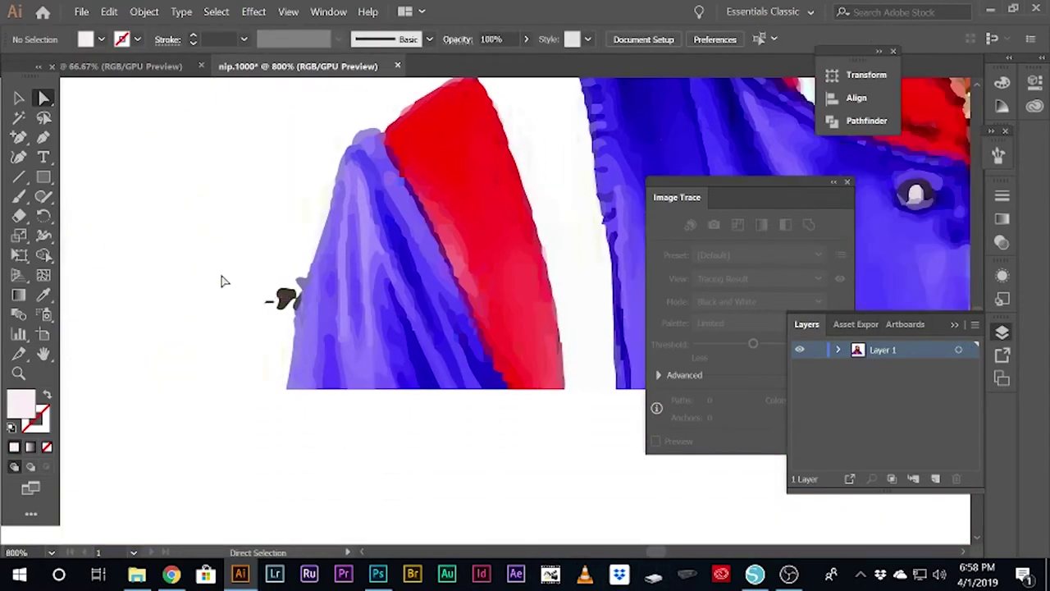
drag(283, 304, 287, 361)
key(Delete)
click(307, 290)
click(271, 337)
click(297, 312)
key(Delete)
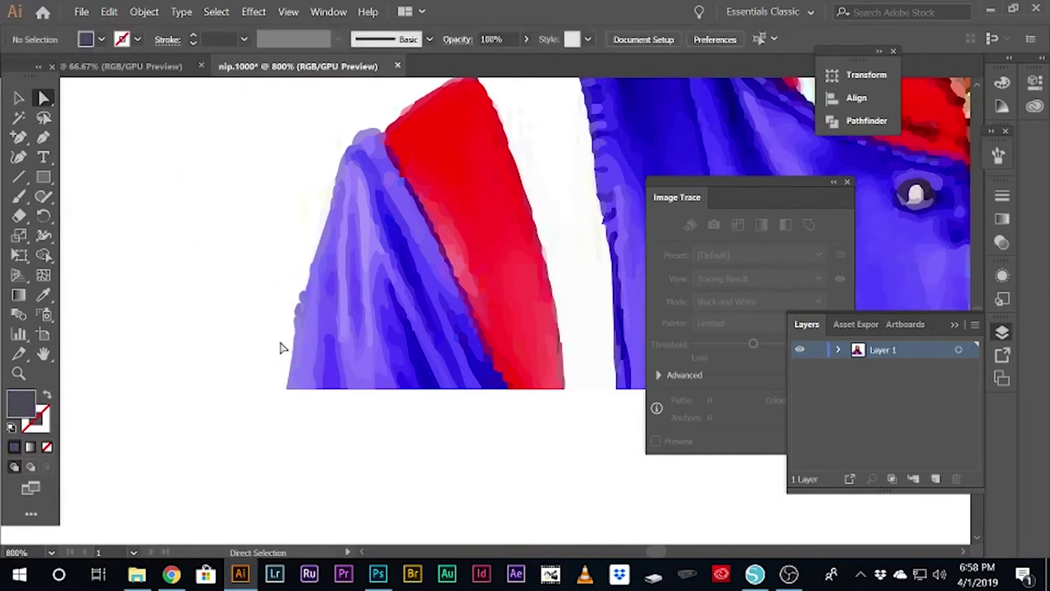
Zoom out to 200% to review the portrait isolated against white
scroll(322, 246, up, 2)
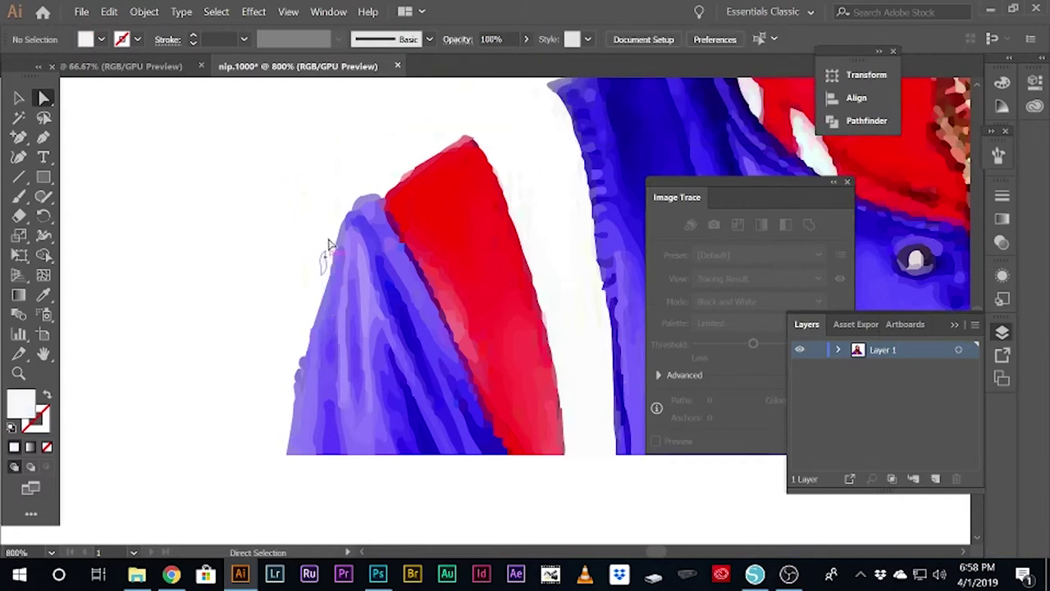
scroll(336, 230, up, 2)
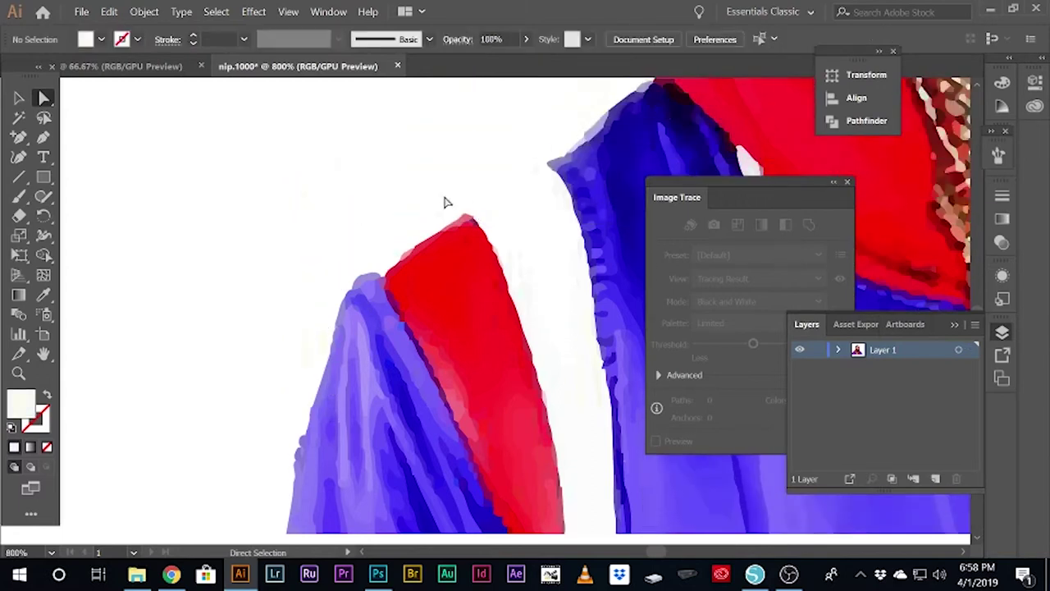
scroll(474, 217, down, 2)
scroll(484, 230, down, 2)
scroll(492, 232, down, 1)
scroll(670, 556, left, 2)
scroll(535, 452, up, 2)
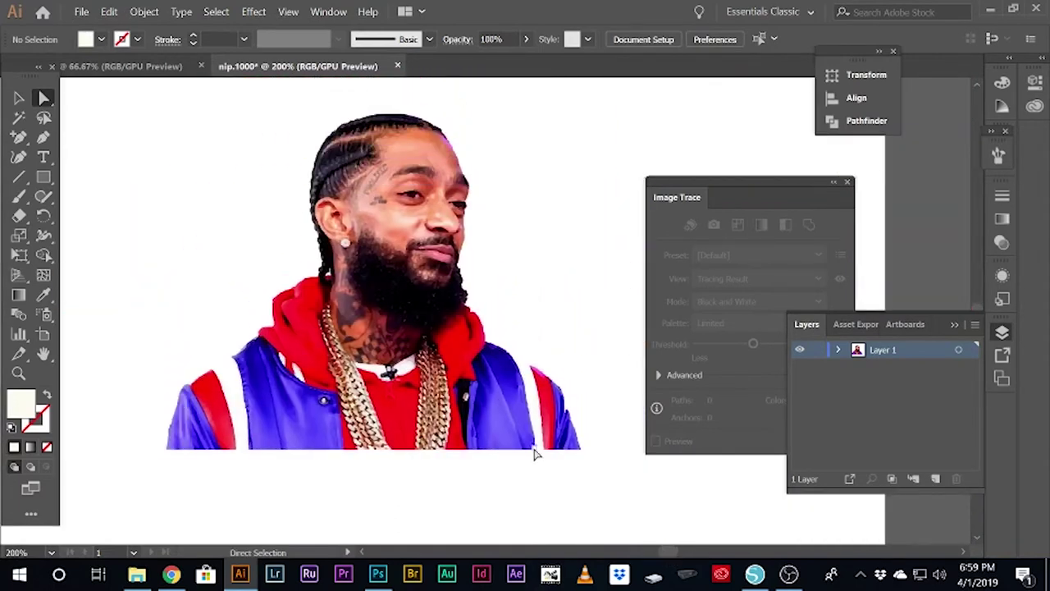
Delete the stray anchor on the red hood's edge to smooth it
scroll(553, 225, up, 2)
scroll(413, 238, up, 1)
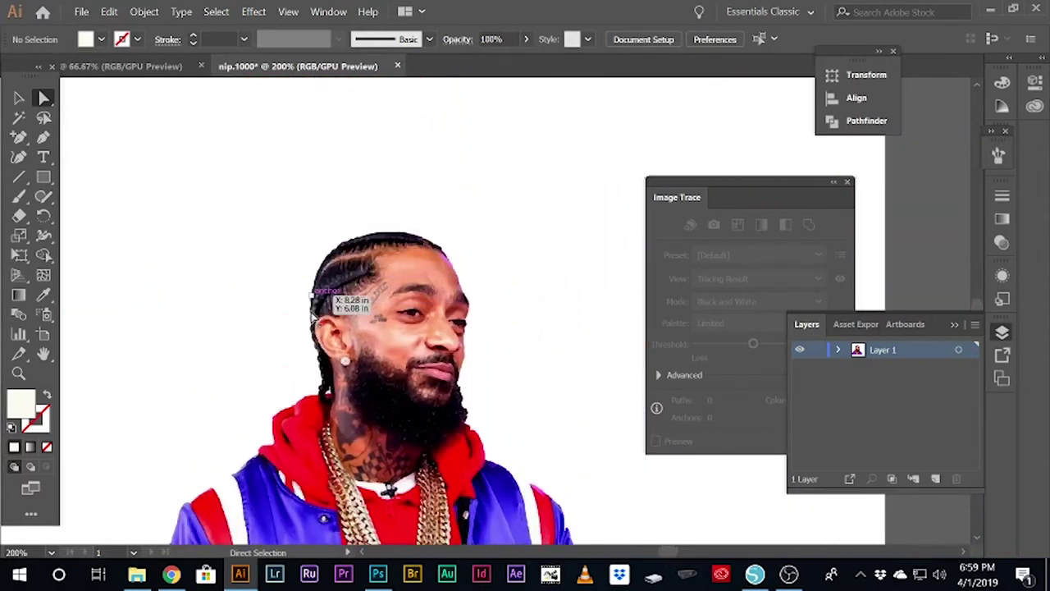
click(280, 415)
key(Delete)
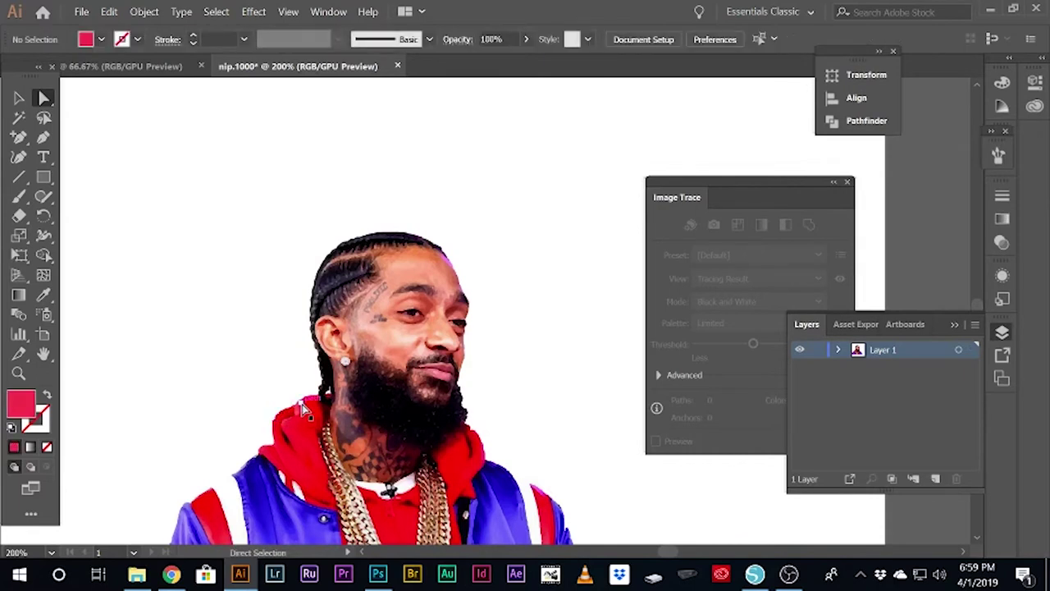
scroll(579, 435, down, 3)
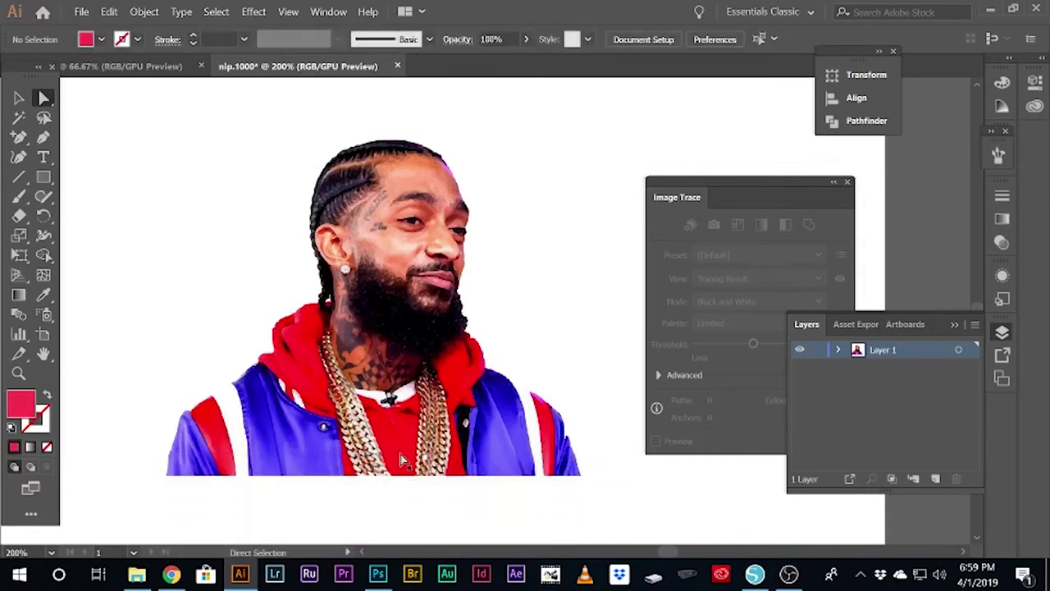
click(246, 376)
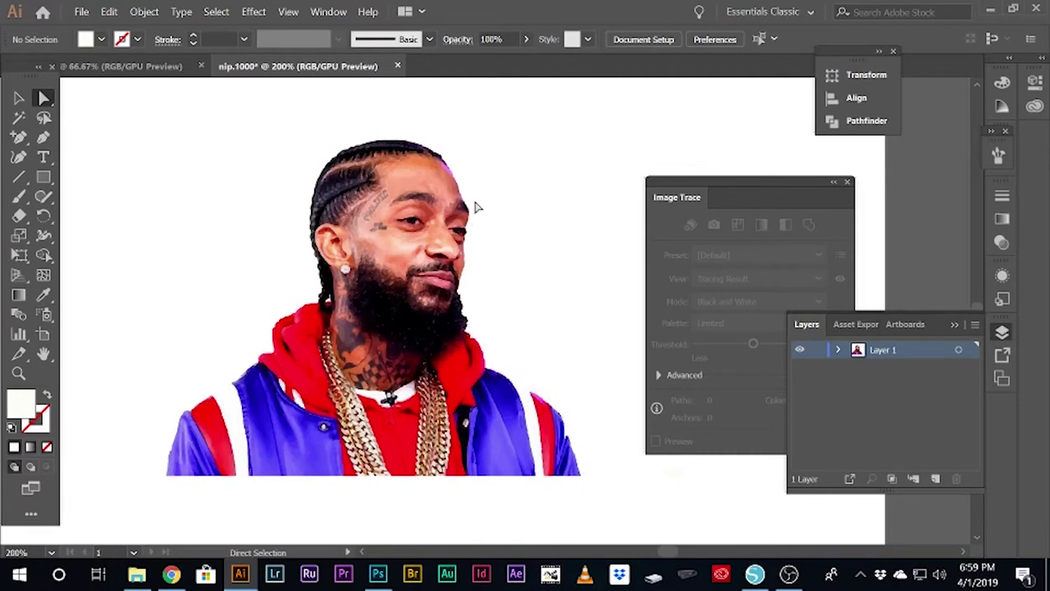
Add a new Layer 2 above Layer 1 in the Layers panel
scroll(431, 152, up, 3)
scroll(434, 169, up, 2)
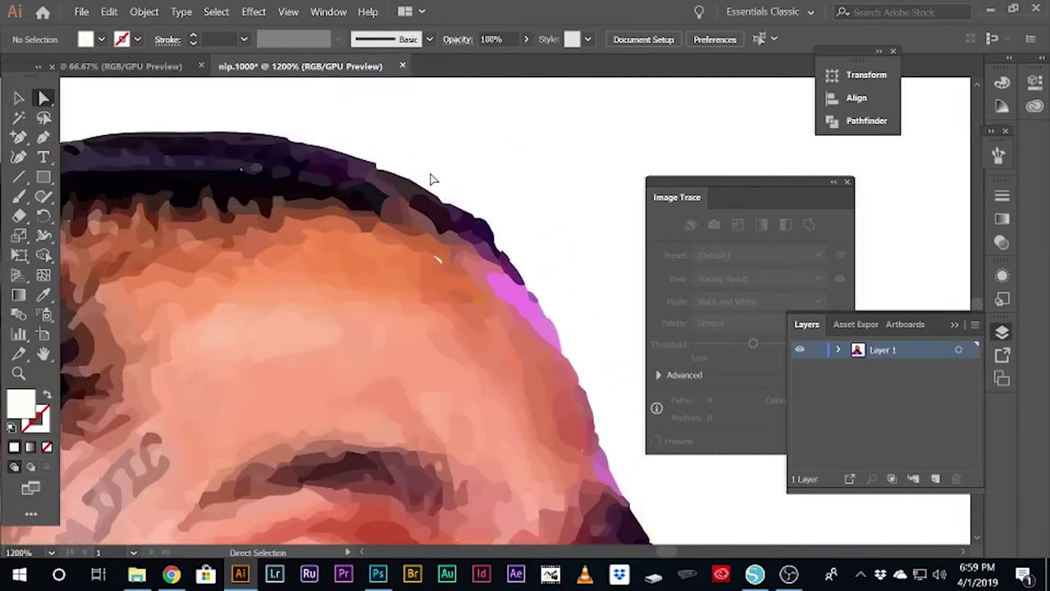
scroll(234, 135, down, 3)
scroll(337, 207, down, 2)
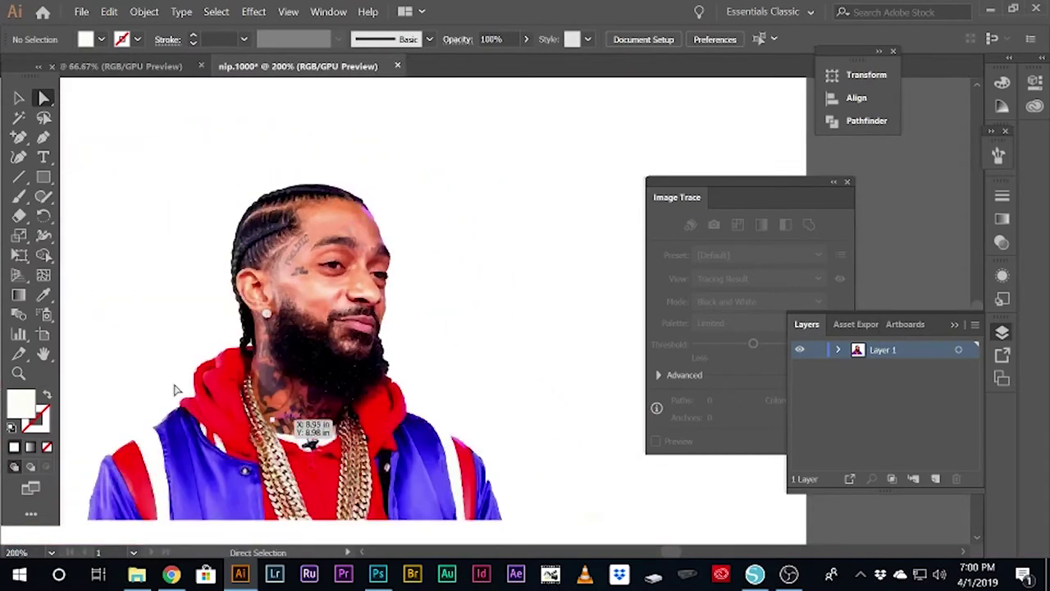
drag(687, 551, 666, 556)
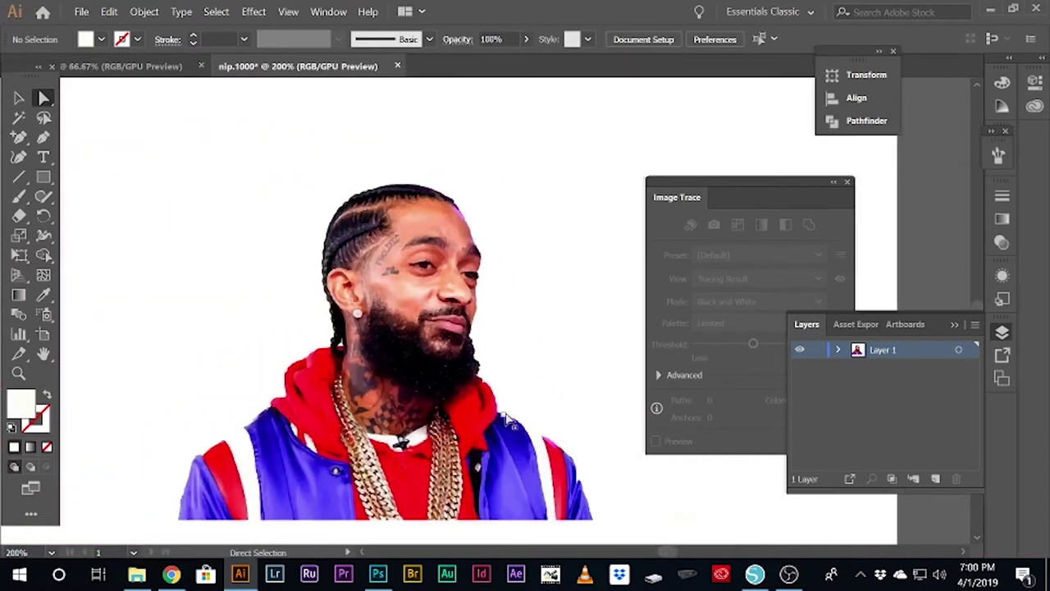
click(936, 480)
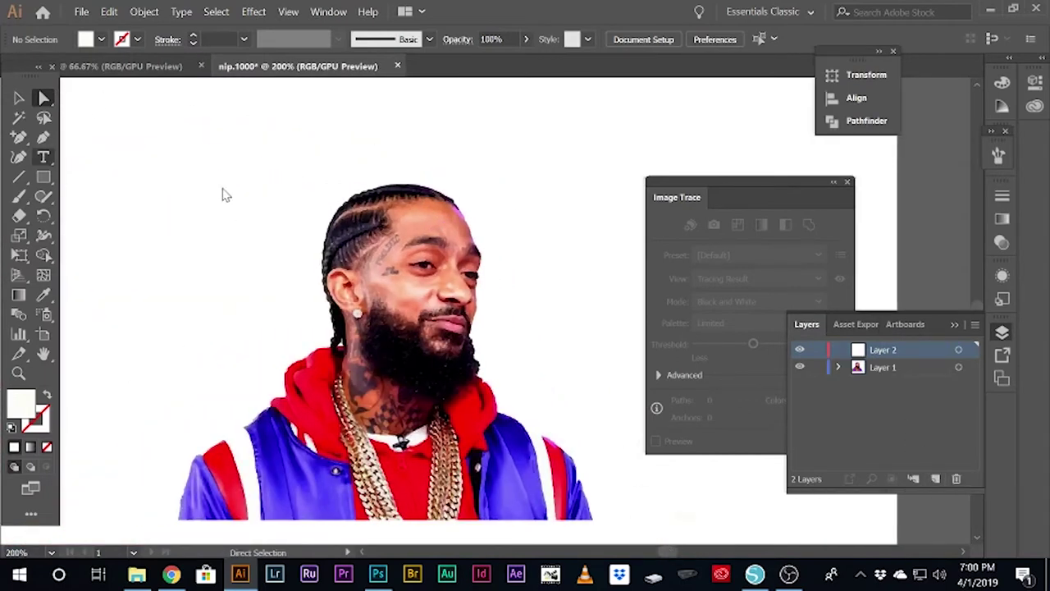
Reposition and enlarge the traced figure, and move the big 2 up beside the 'PAC OF MY' lettering
key(t)
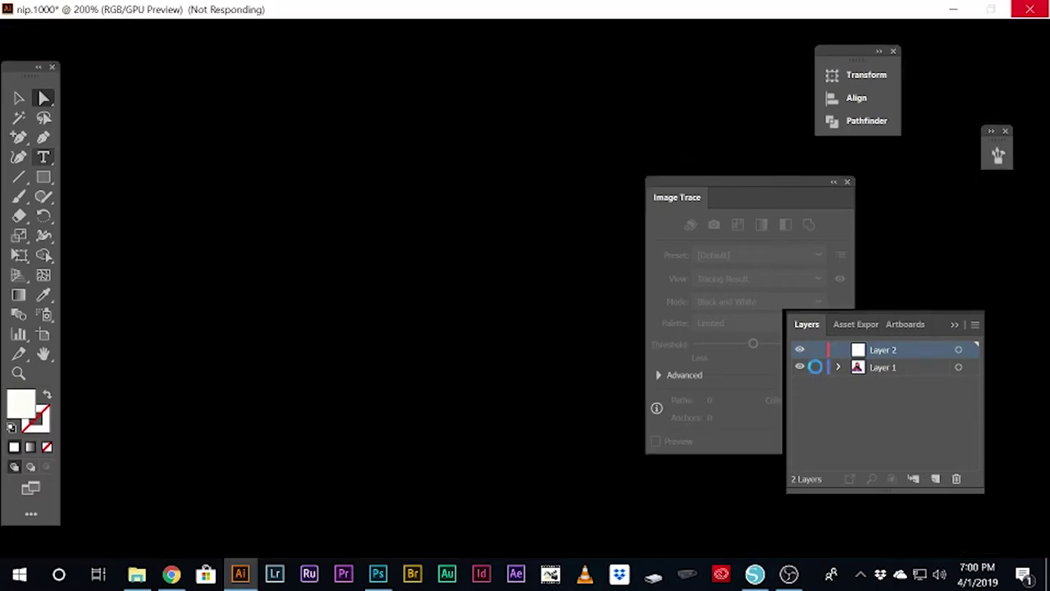
click(222, 188)
key(ctrl+0)
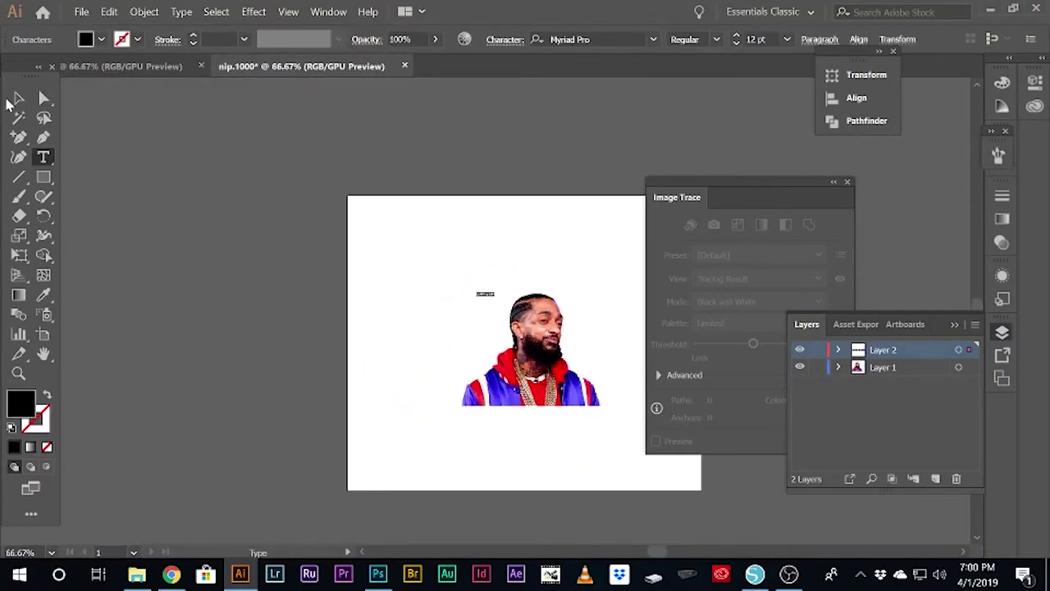
key(Escape)
mouse_move(494, 332)
mouse_down()
mouse_move(402, 327)
mouse_move(345, 263)
mouse_move(434, 253)
mouse_move(481, 270)
mouse_up()
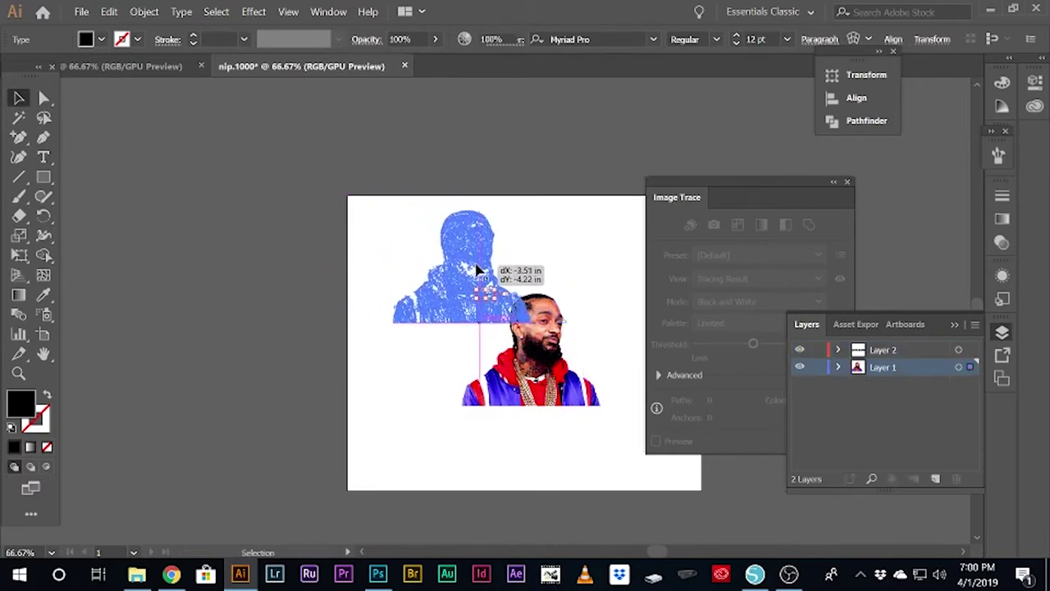
drag(525, 320, 567, 328)
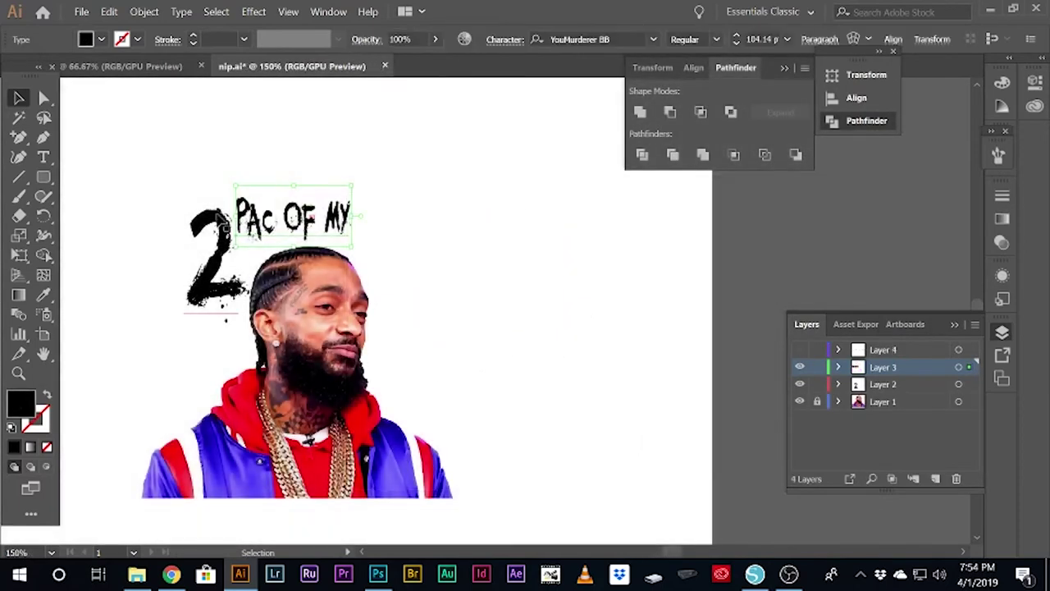
drag(220, 230, 221, 203)
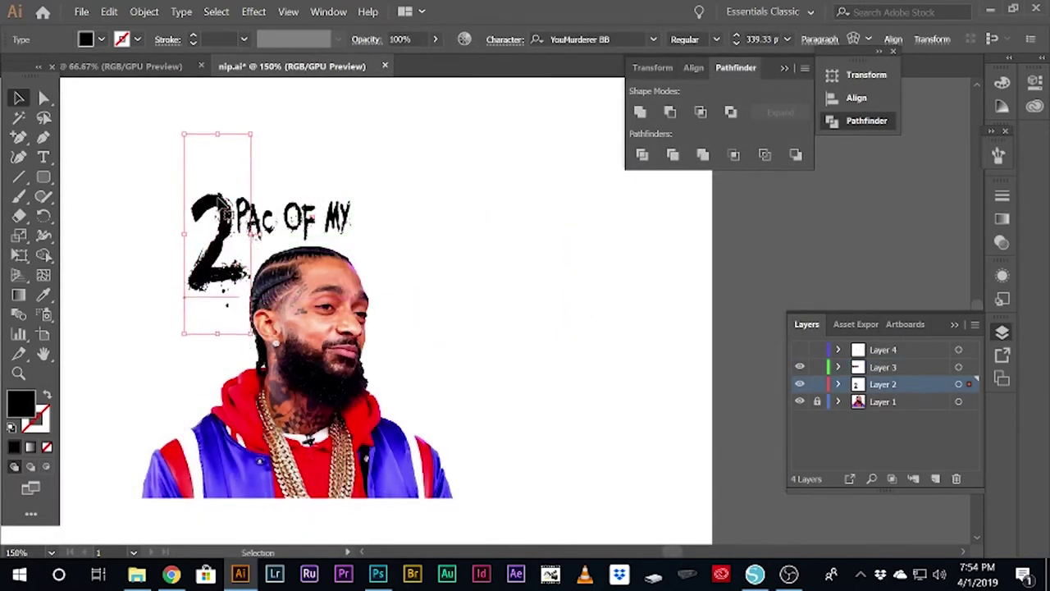
Search Google in Chrome for '2pac logo font'
click(171, 573)
click(336, 42)
text(2P)
click(202, 137)
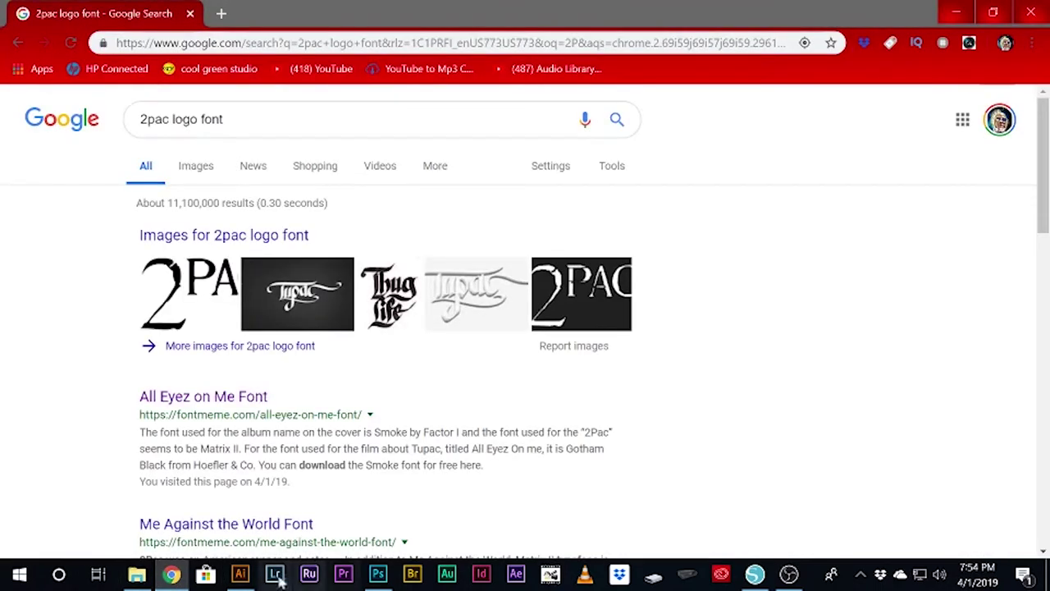
Back in Illustrator, make Layer 3 active and type 'GENERATION' after 'PAC OF MY'
click(240, 573)
click(883, 367)
click(367, 214)
click(43, 158)
click(370, 222)
text(GENERATION)
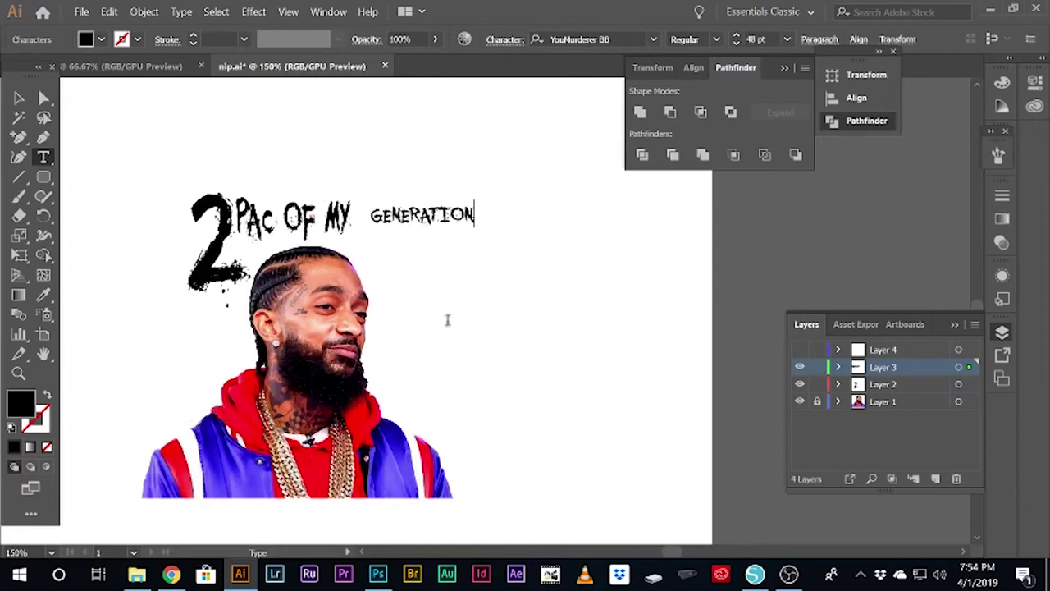
Set the GENERATION text to 60 pt
key(ctrl+a)
click(755, 38)
text(60)
key(Return)
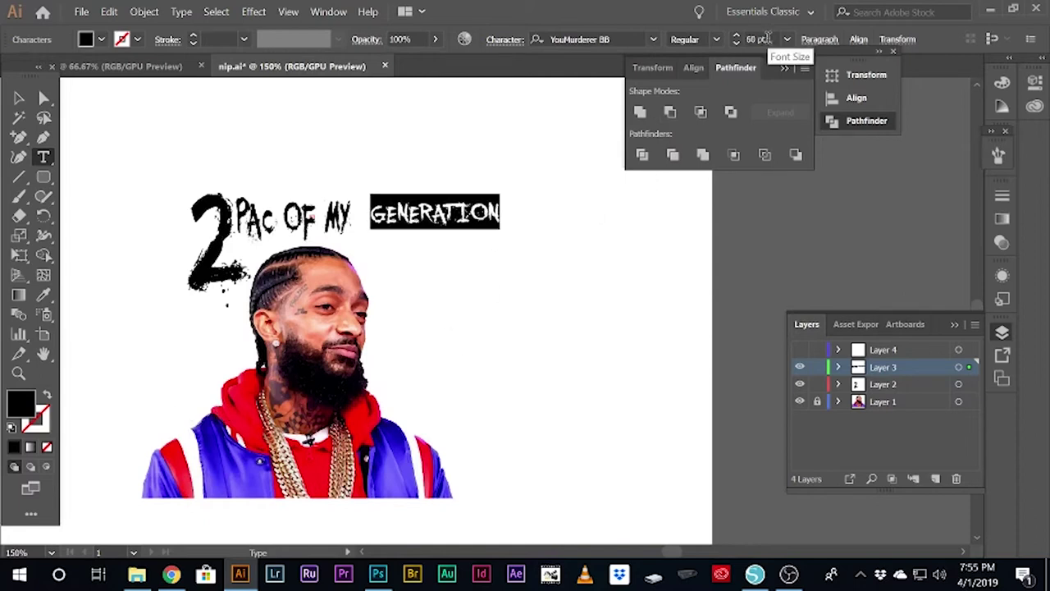
click(20, 102)
Place GENERATION right after MY, enlarge it to about 123 pt, and preview an Arc warp
drag(438, 221, 304, 230)
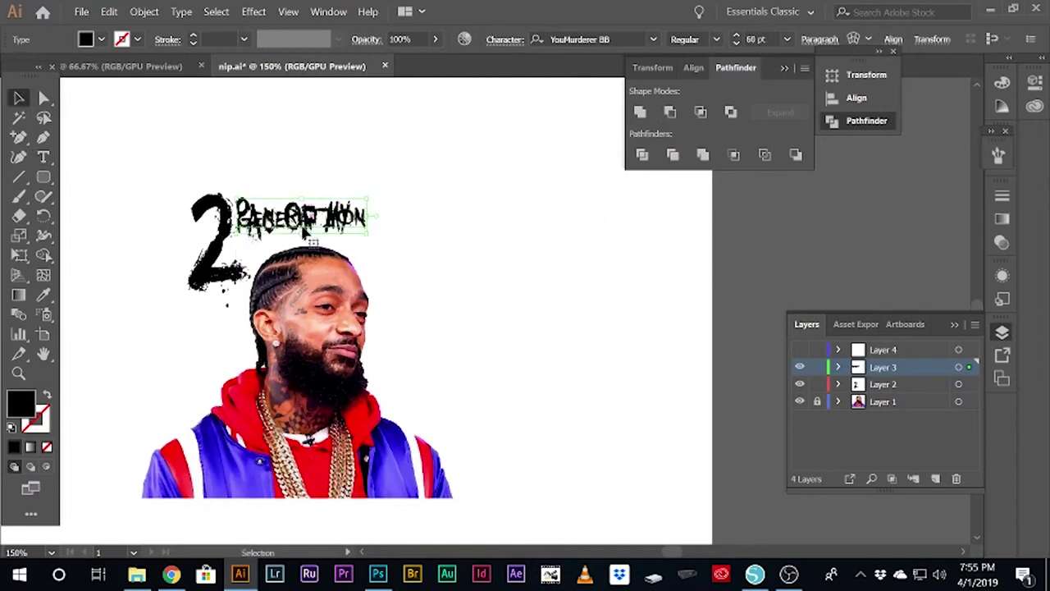
mouse_move(321, 236)
mouse_down()
mouse_move(360, 218)
mouse_move(490, 220)
mouse_up()
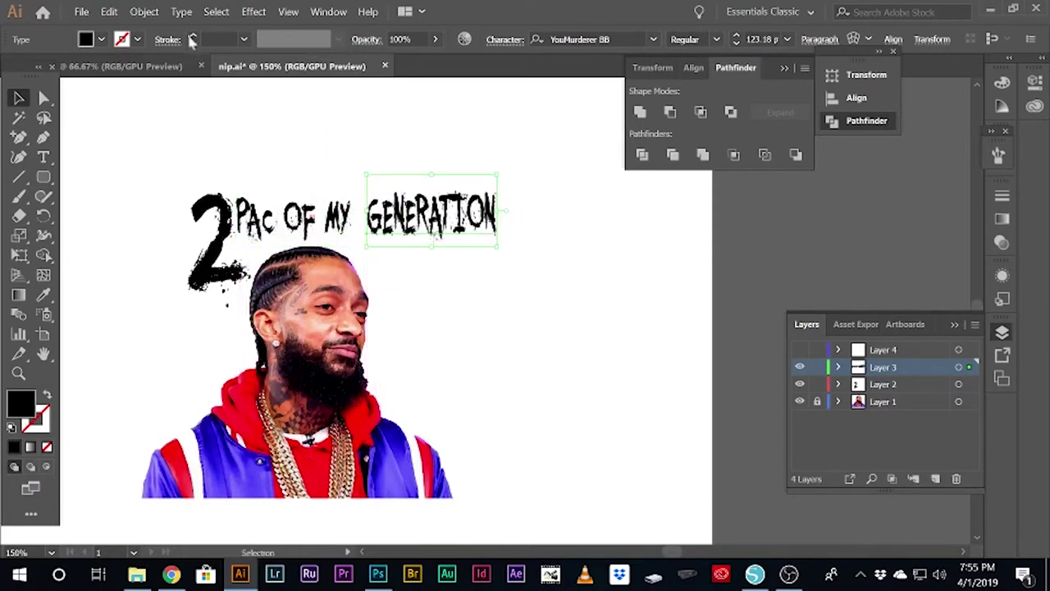
click(143, 11)
click(426, 408)
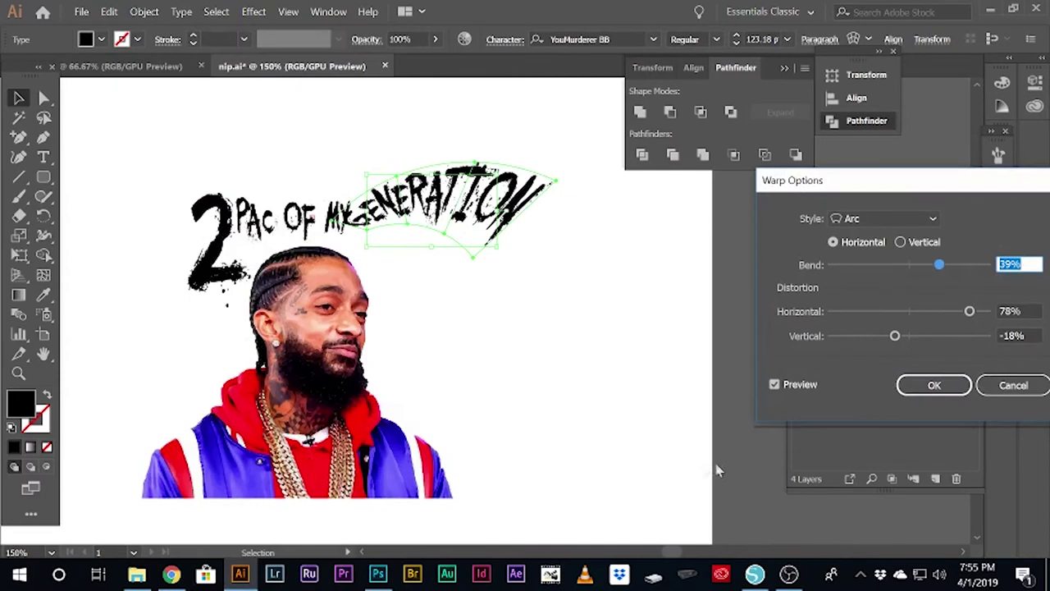
Commit a 39% Arc warp with 23% horizontal distortion, then angle GENERATION downward after MY
mouse_move(939, 264)
mouse_down()
mouse_move(897, 265)
mouse_move(911, 266)
mouse_up()
mouse_move(969, 311)
mouse_down()
mouse_move(913, 312)
mouse_move(909, 335)
mouse_move(881, 337)
mouse_move(969, 345)
mouse_move(910, 336)
mouse_move(940, 312)
mouse_move(858, 318)
mouse_move(927, 312)
mouse_up()
drag(911, 264, 938, 281)
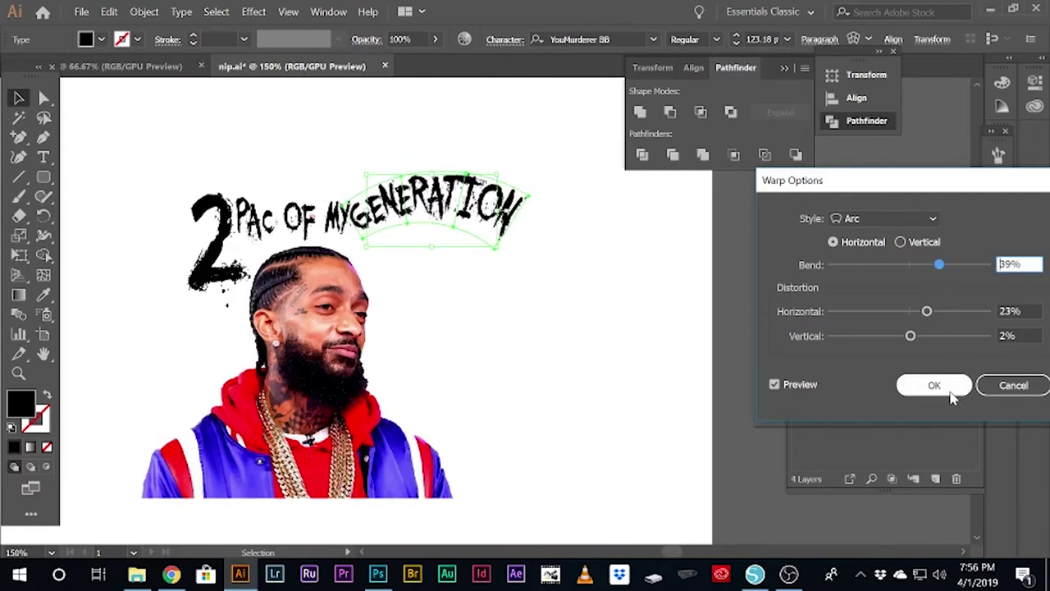
click(944, 389)
drag(539, 172, 543, 234)
drag(459, 223, 452, 272)
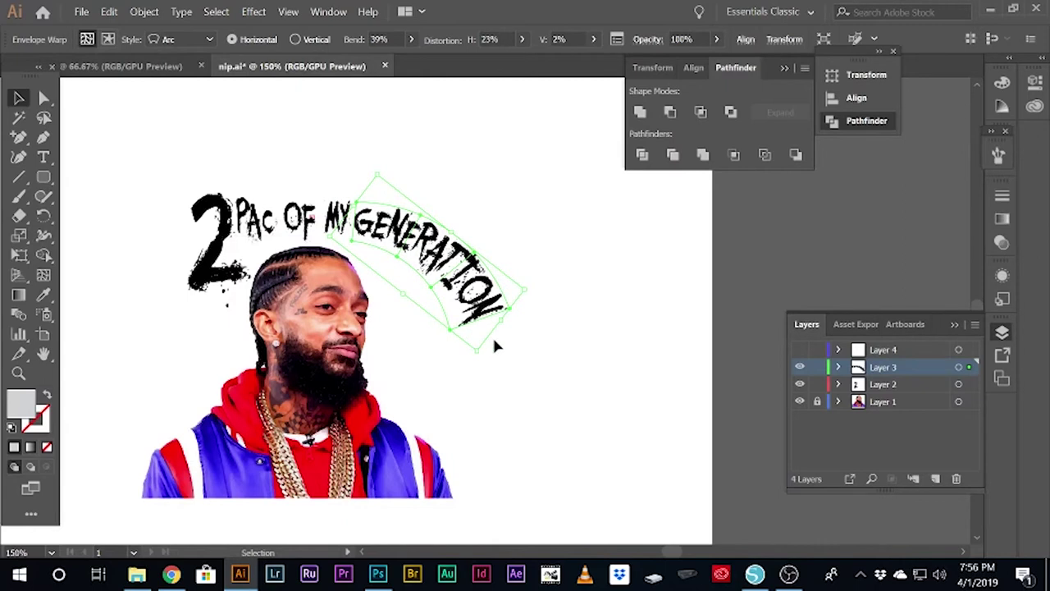
Rotate and nudge GENERATION so it runs down around the head beside MY
drag(533, 290, 513, 316)
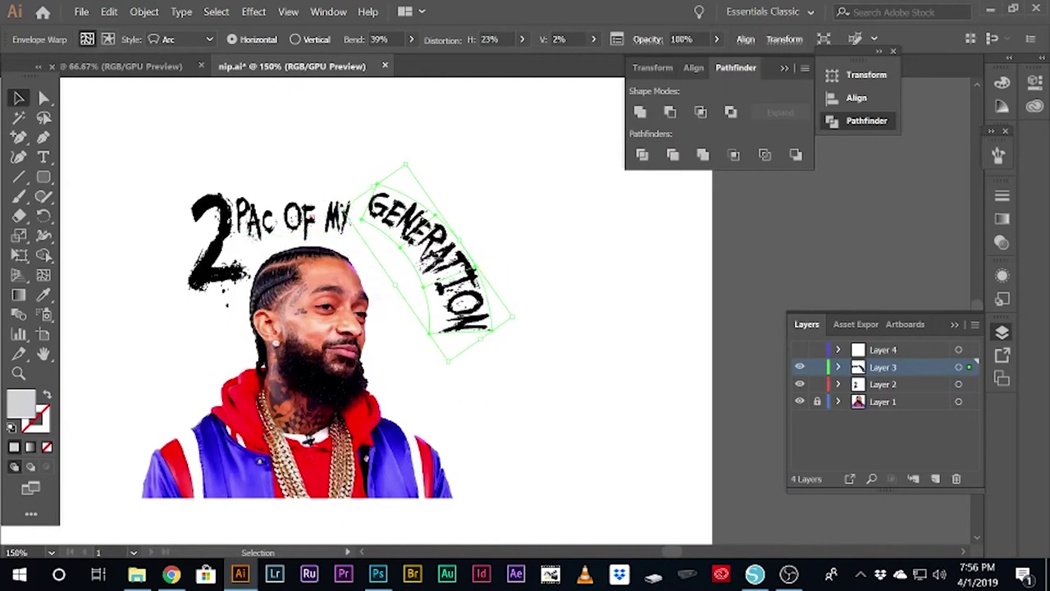
drag(431, 279, 421, 296)
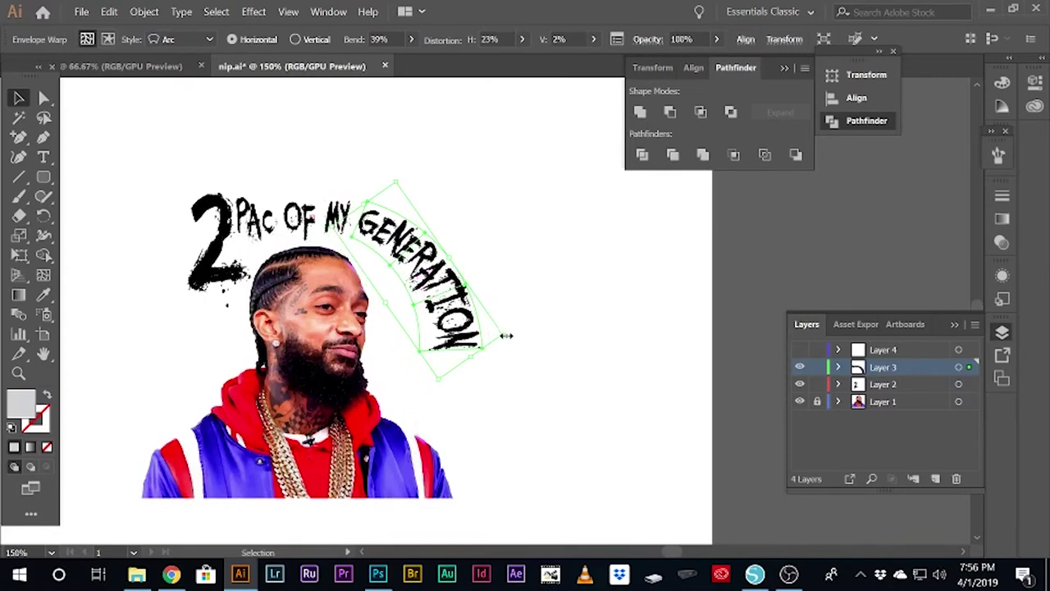
drag(514, 341, 472, 373)
Stretch the text inside the GENERATION envelope to reshape the arc, then exit isolation mode
double_click(415, 263)
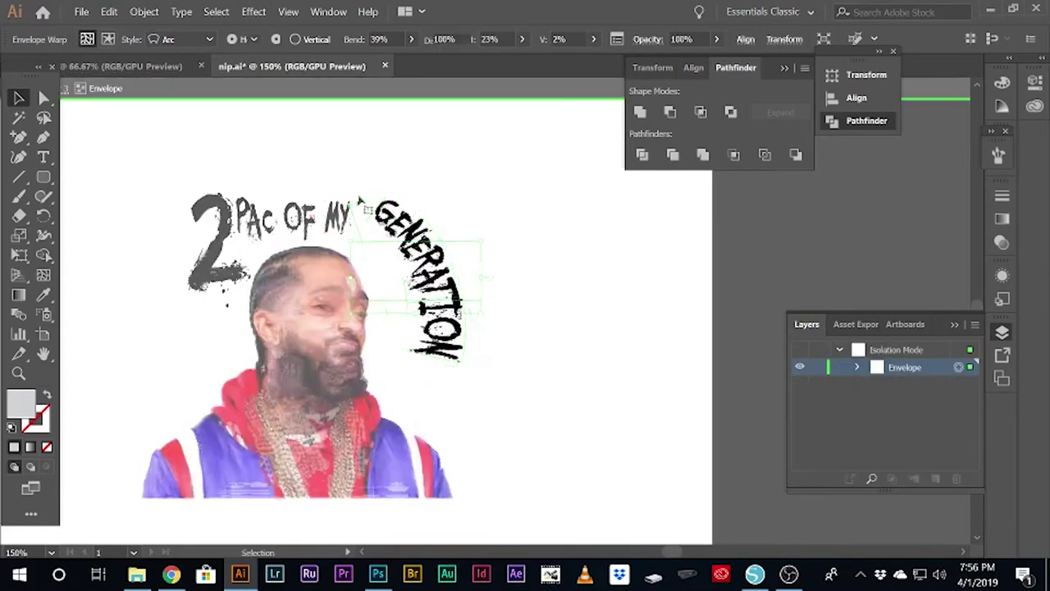
right_click(421, 261)
click(486, 307)
double_click(355, 285)
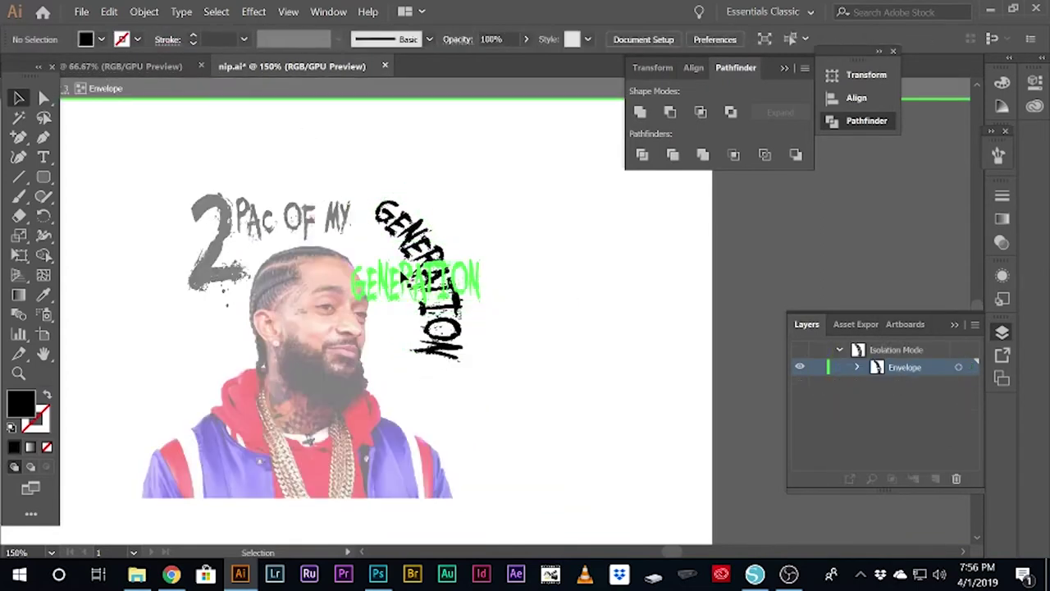
drag(355, 287, 238, 283)
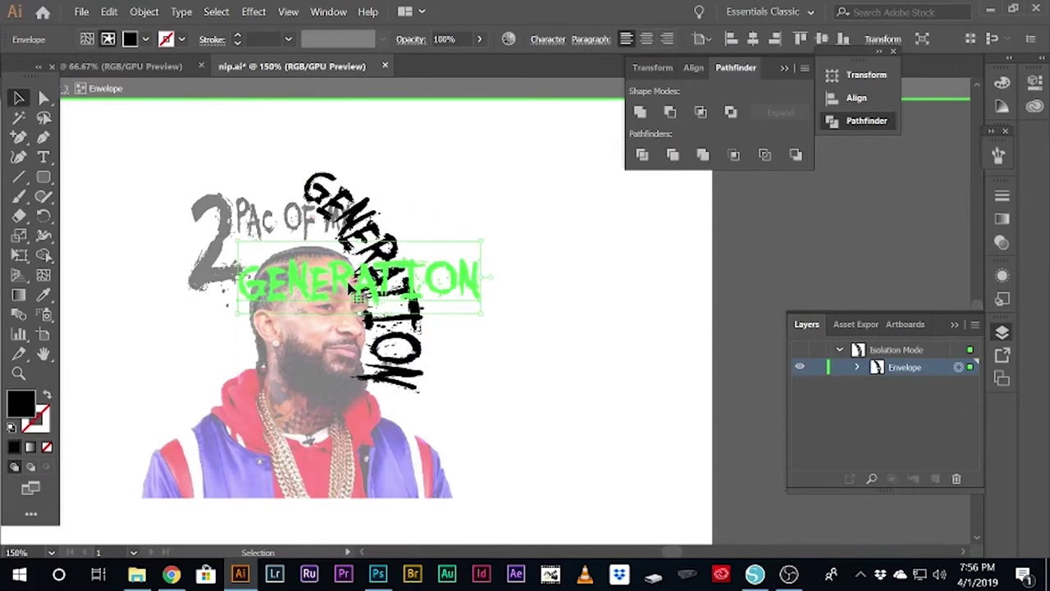
click(525, 258)
right_click(525, 258)
click(575, 300)
drag(377, 304, 414, 263)
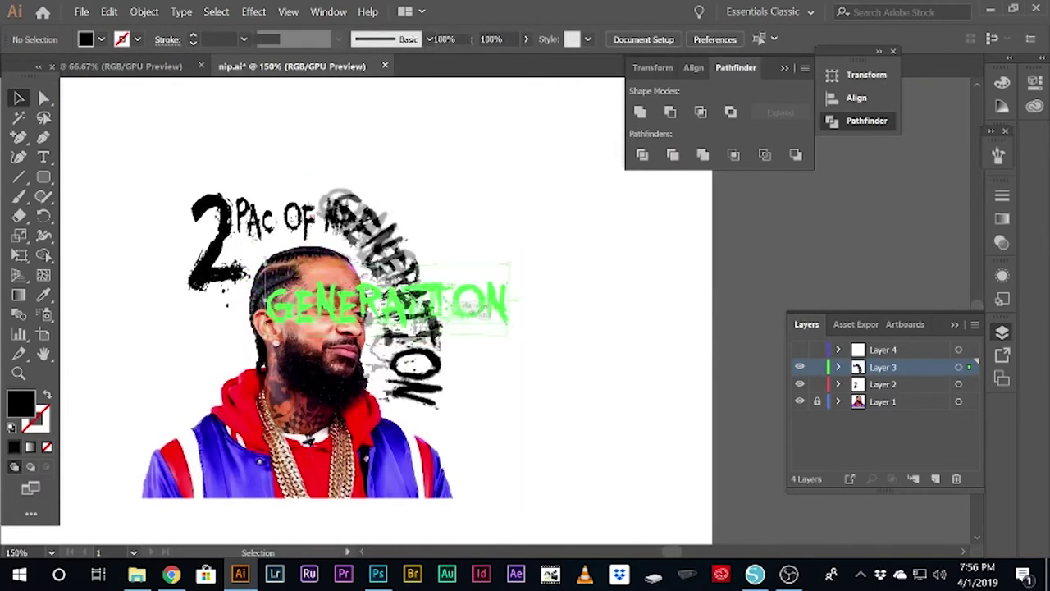
right_click(414, 257)
click(447, 264)
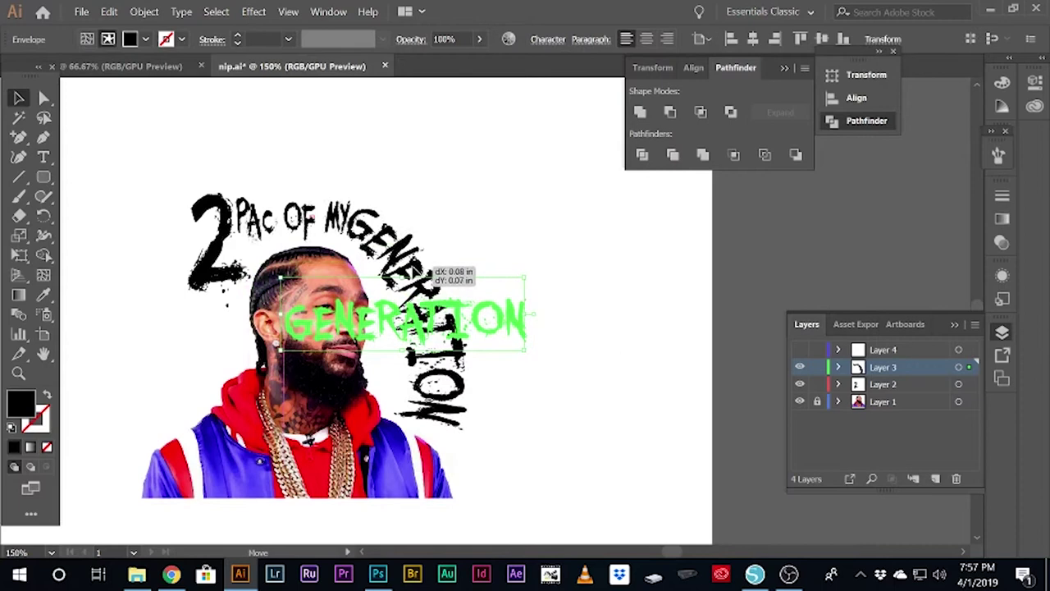
click(577, 359)
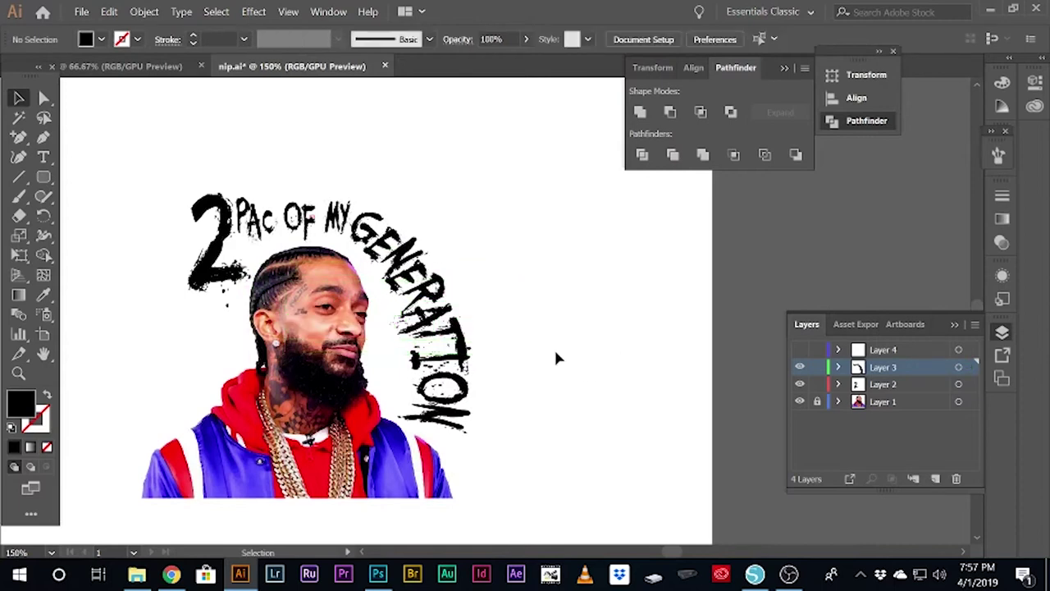
Stretch the big 2 taller and wider, and make PAC OF MY taller
click(215, 281)
drag(218, 334, 220, 359)
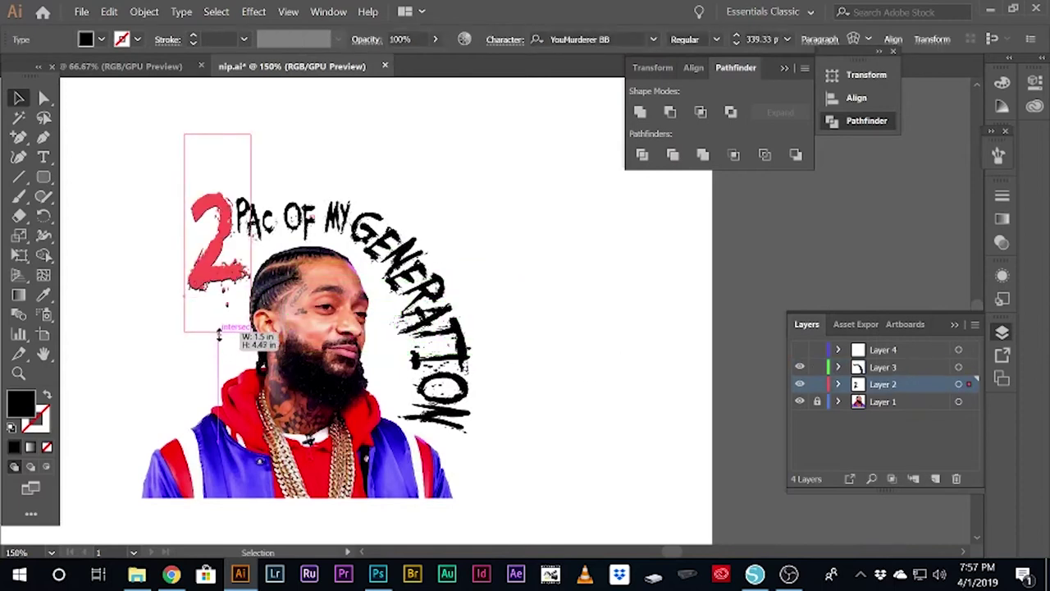
drag(182, 265, 155, 266)
click(264, 234)
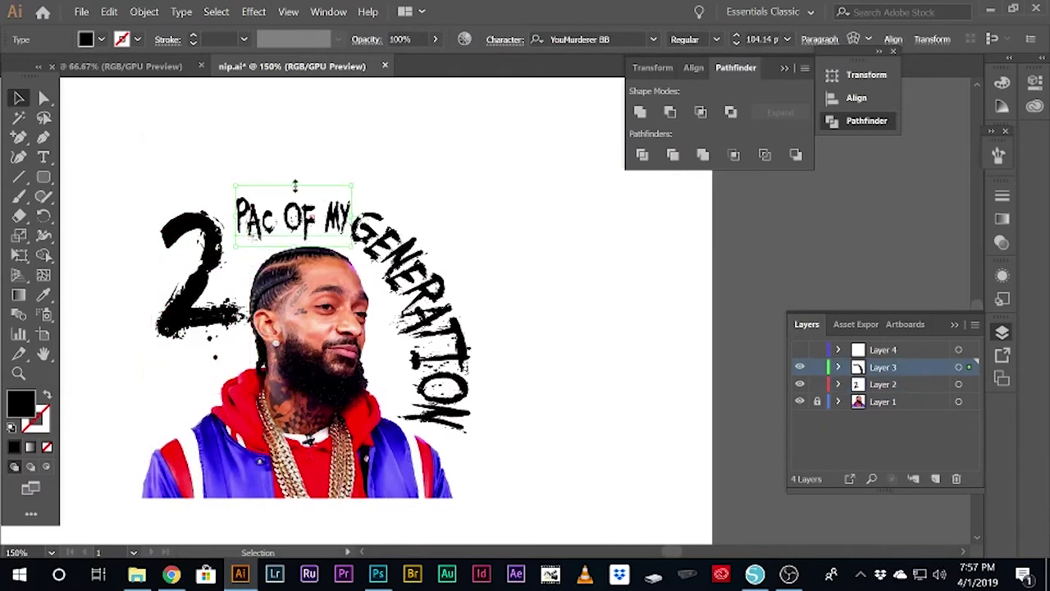
drag(294, 243, 220, 246)
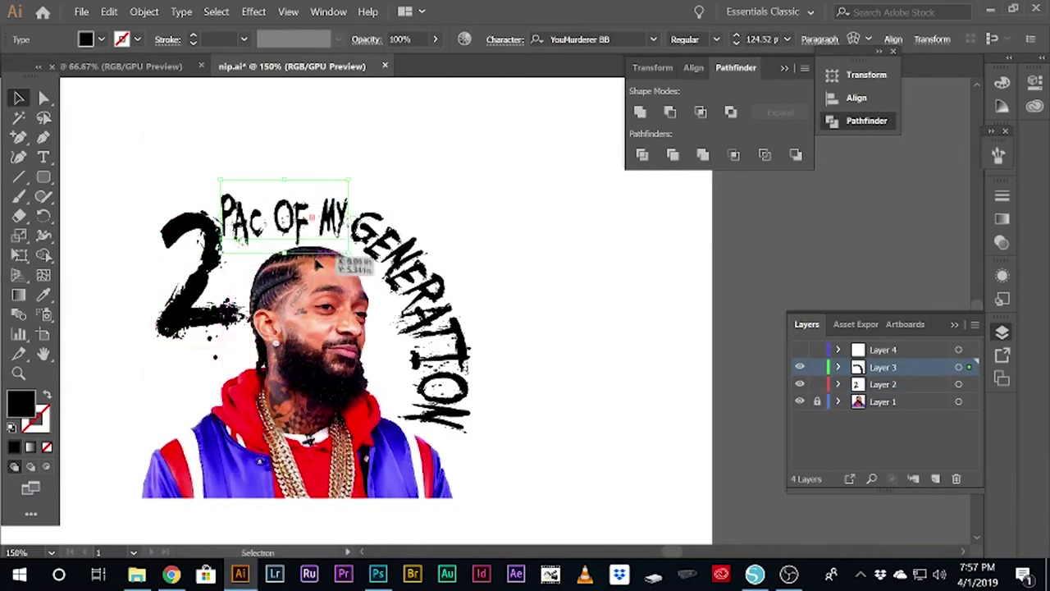
click(206, 230)
drag(191, 136, 191, 94)
Stretch PAC OF MY upward and tilt it slightly, then reshape and shift the GENERATION arc left
click(415, 305)
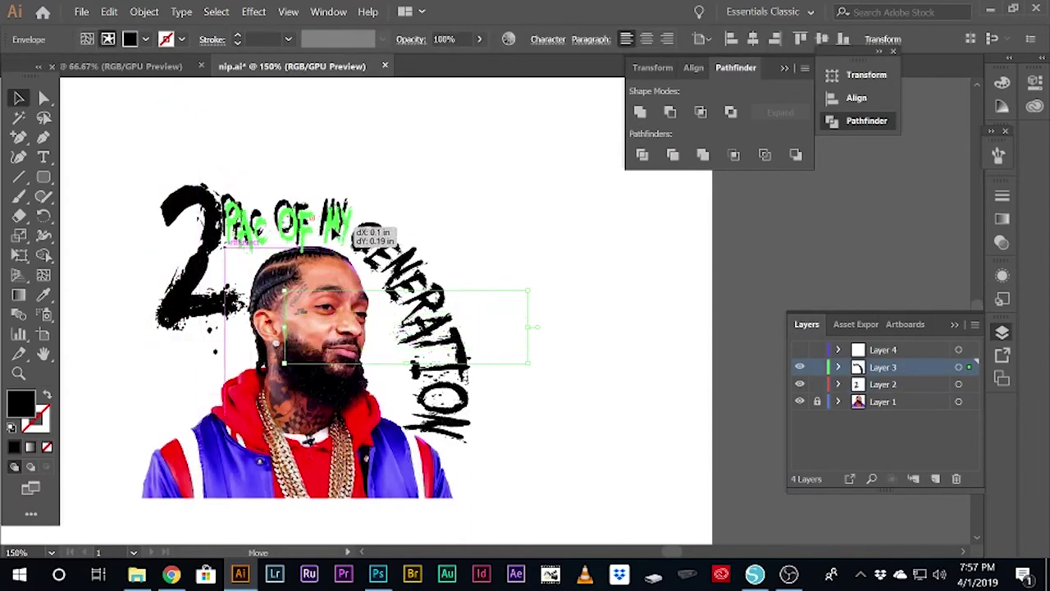
click(341, 234)
drag(289, 187, 289, 166)
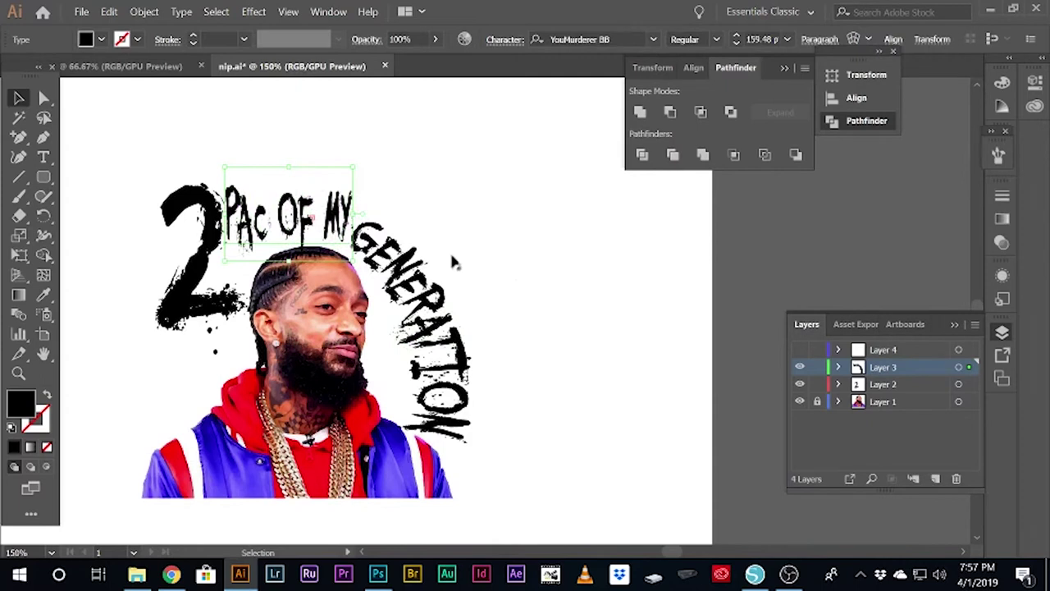
drag(361, 171, 358, 176)
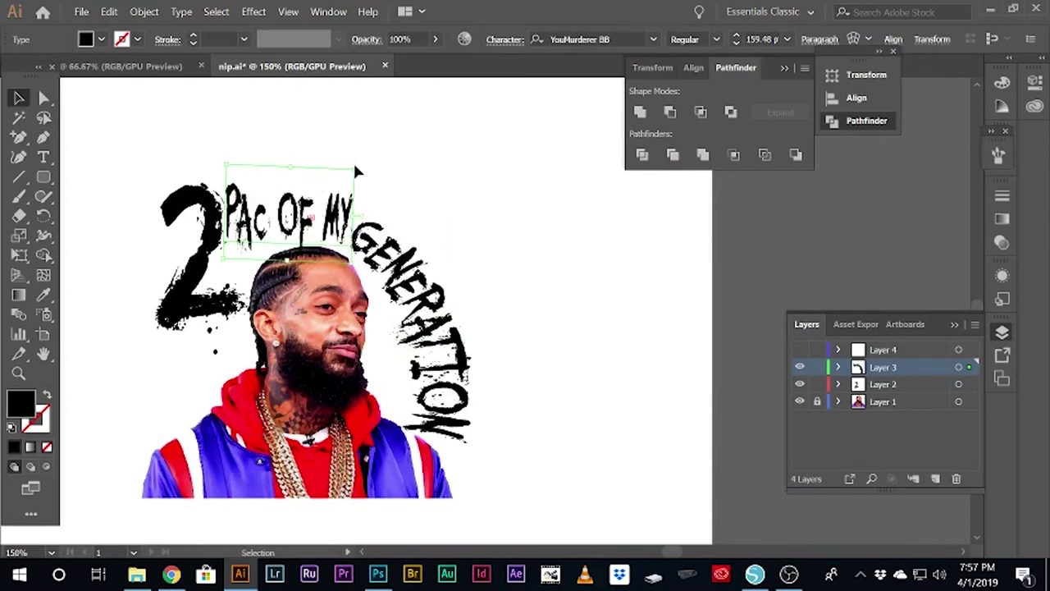
click(443, 328)
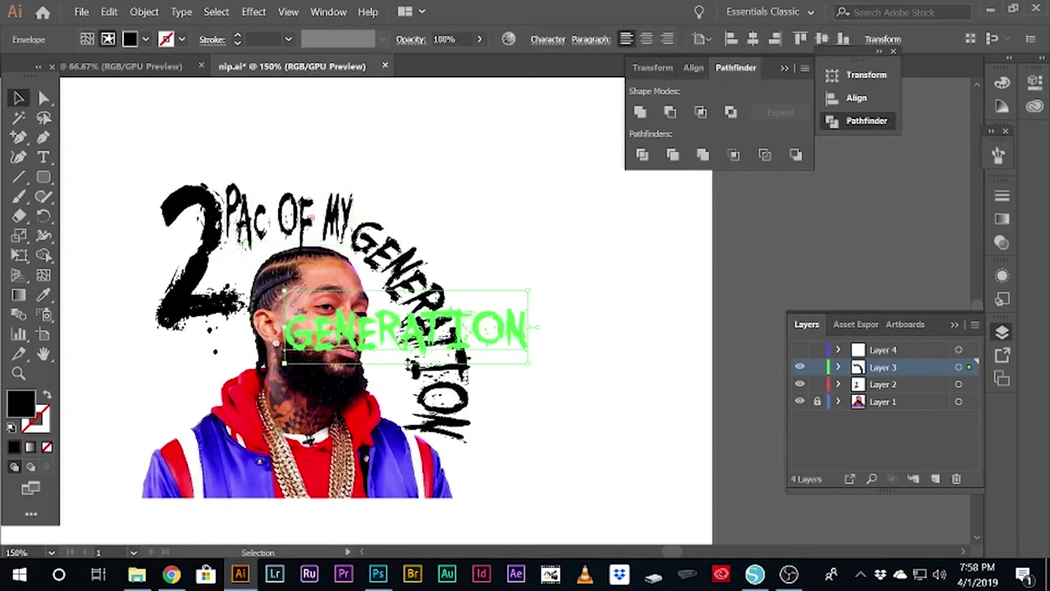
drag(529, 361, 528, 352)
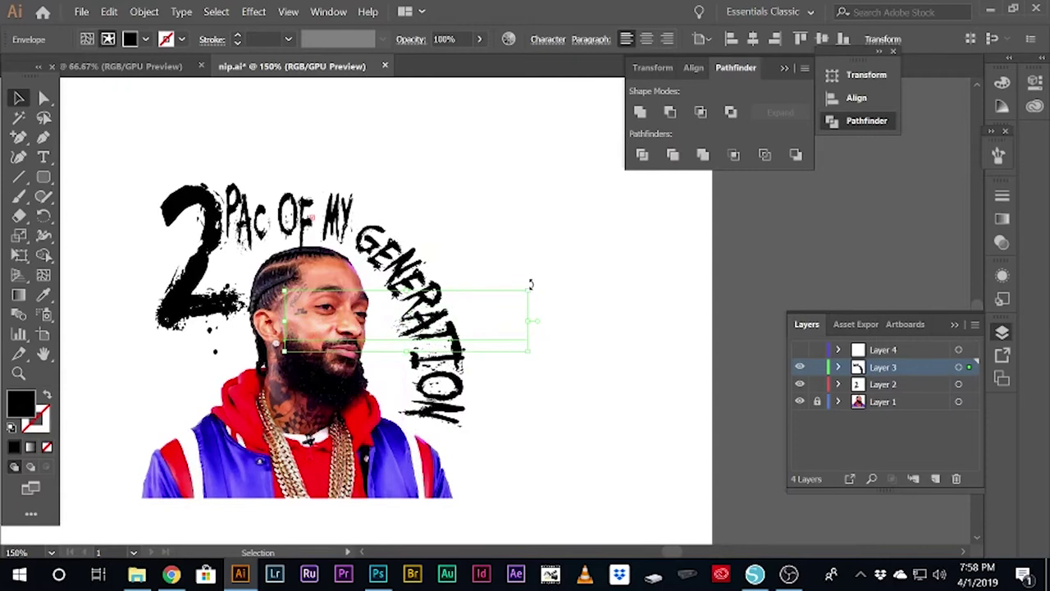
mouse_move(530, 284)
mouse_down()
mouse_move(493, 320)
mouse_move(435, 297)
mouse_move(463, 299)
mouse_up()
click(478, 248)
Stretch the big 2 taller at both its top and bottom
click(205, 306)
drag(200, 394, 194, 459)
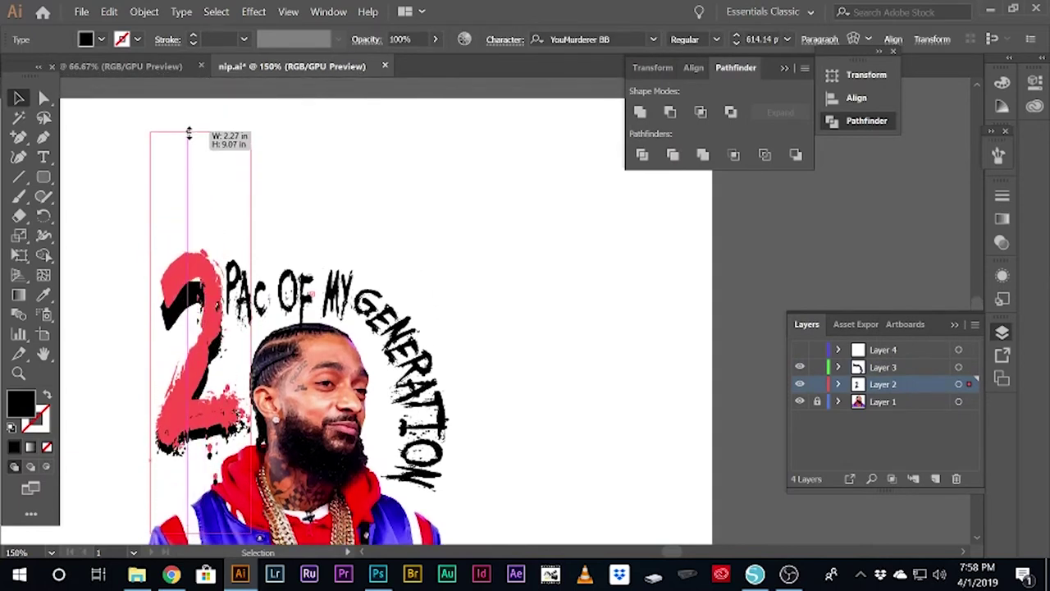
drag(225, 89, 201, 90)
scroll(533, 269, down, 3)
scroll(550, 284, down, 1)
click(549, 283)
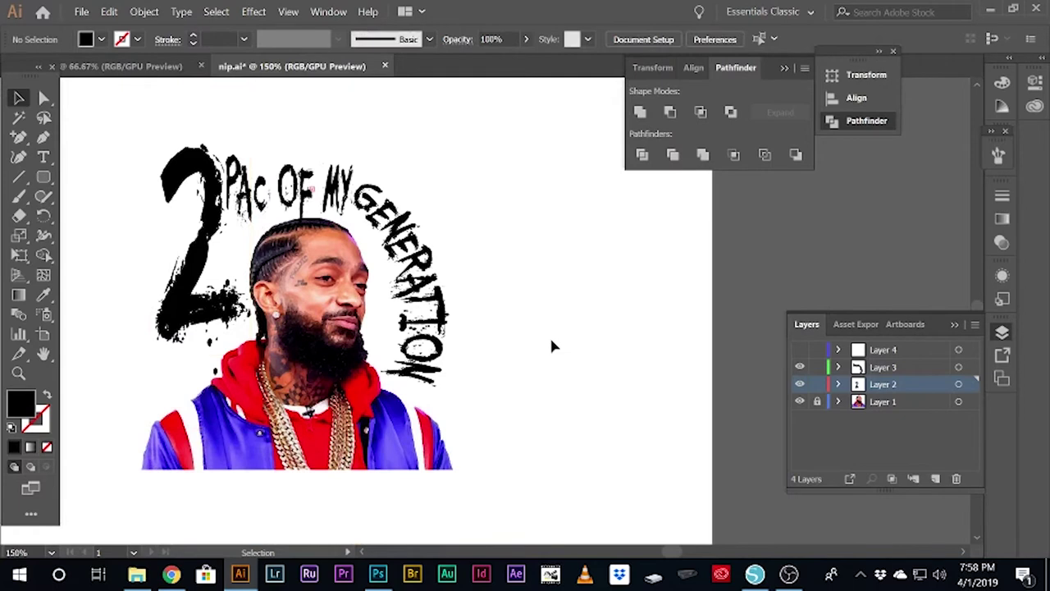
Scale PAC OF MY down to about 137 pt, tilt it slightly, and place it above the head
click(201, 262)
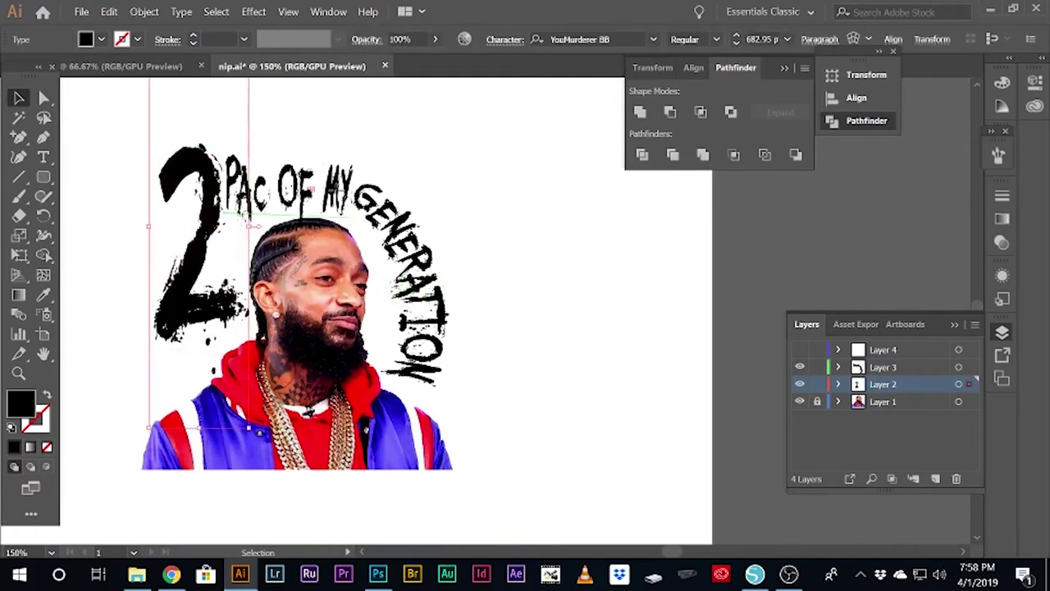
click(283, 171)
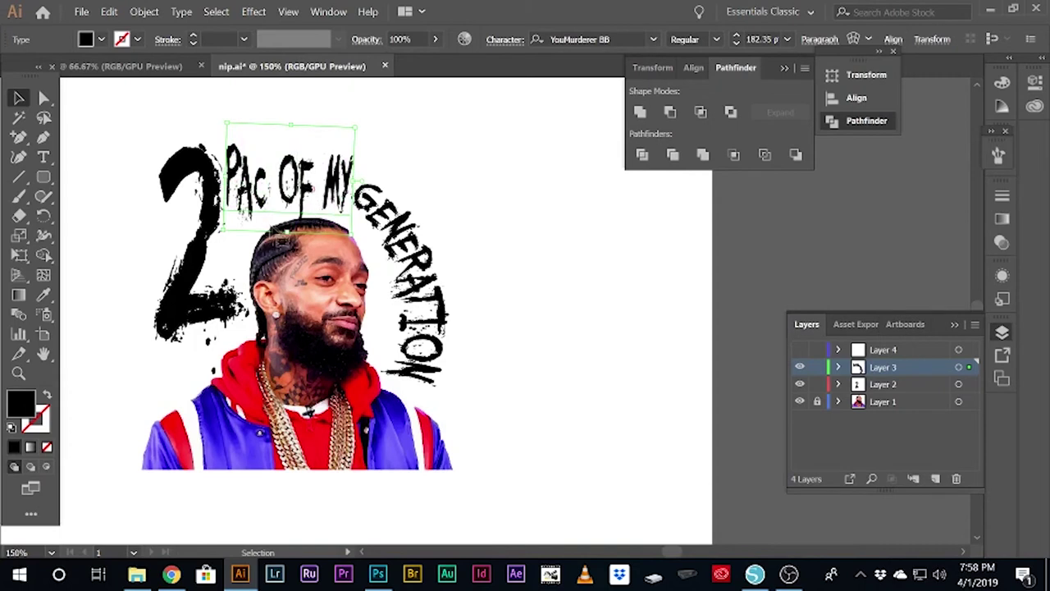
drag(283, 231, 287, 219)
drag(353, 221, 382, 200)
drag(289, 221, 287, 227)
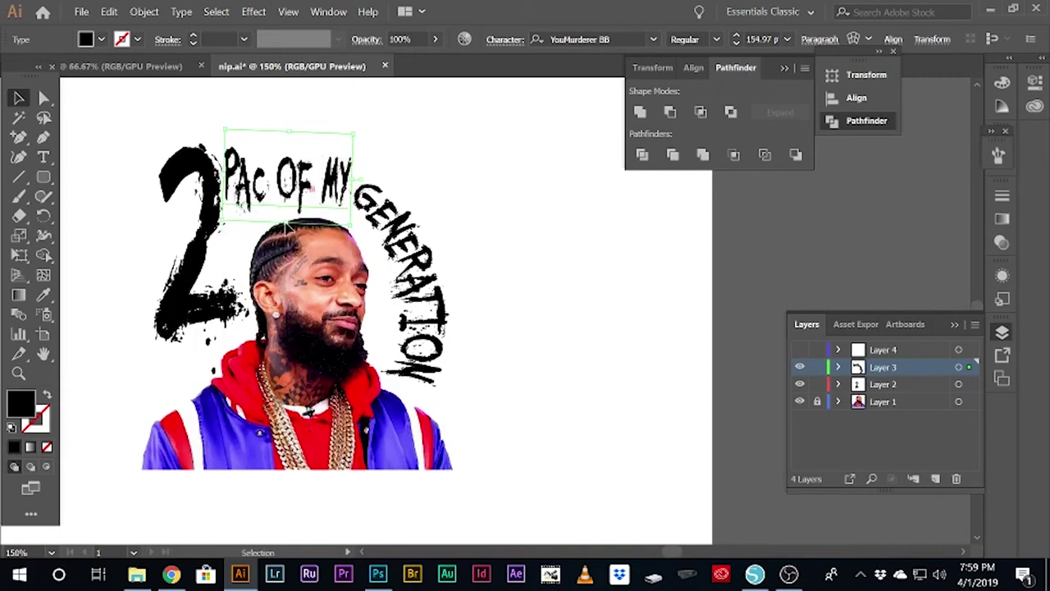
drag(361, 150, 357, 136)
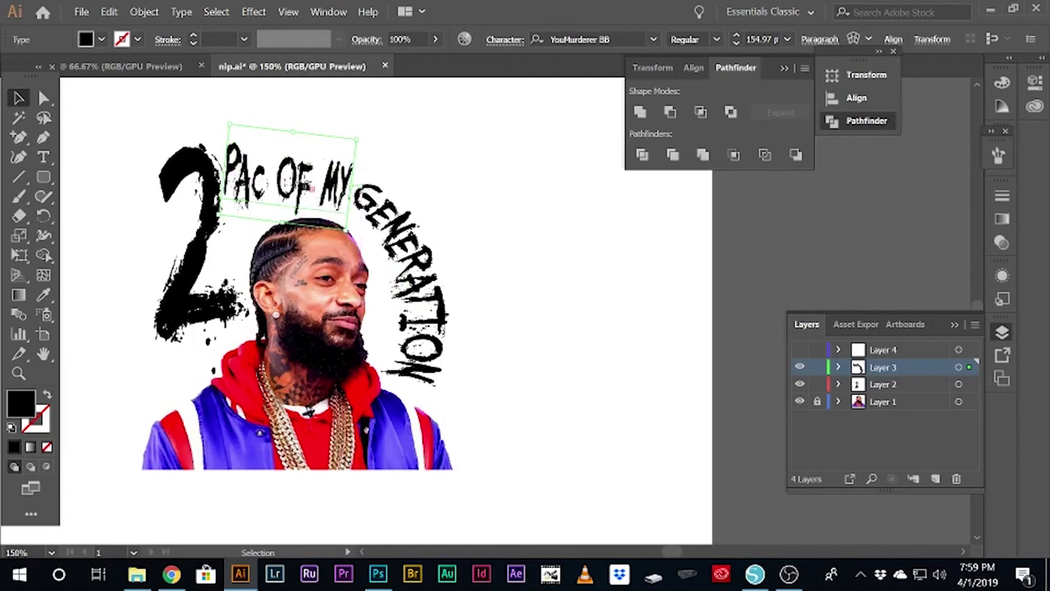
drag(314, 187, 310, 190)
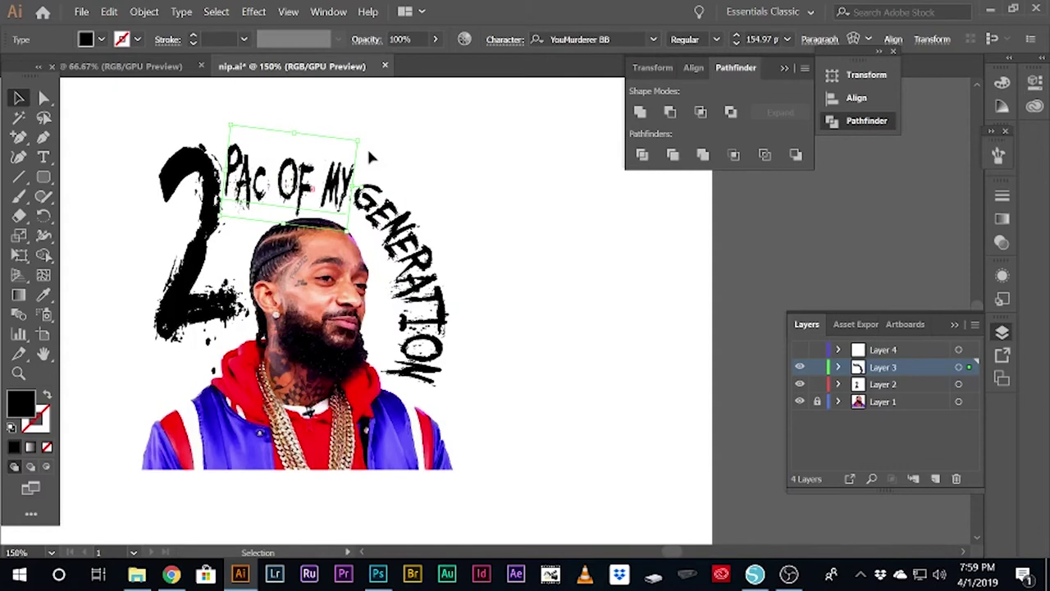
drag(359, 141, 361, 153)
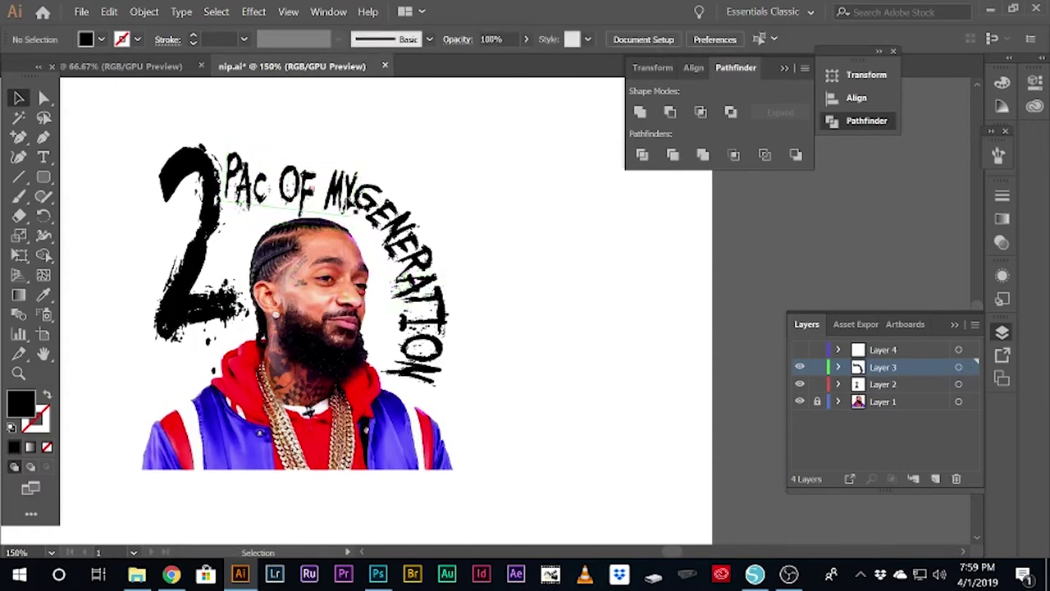
click(534, 195)
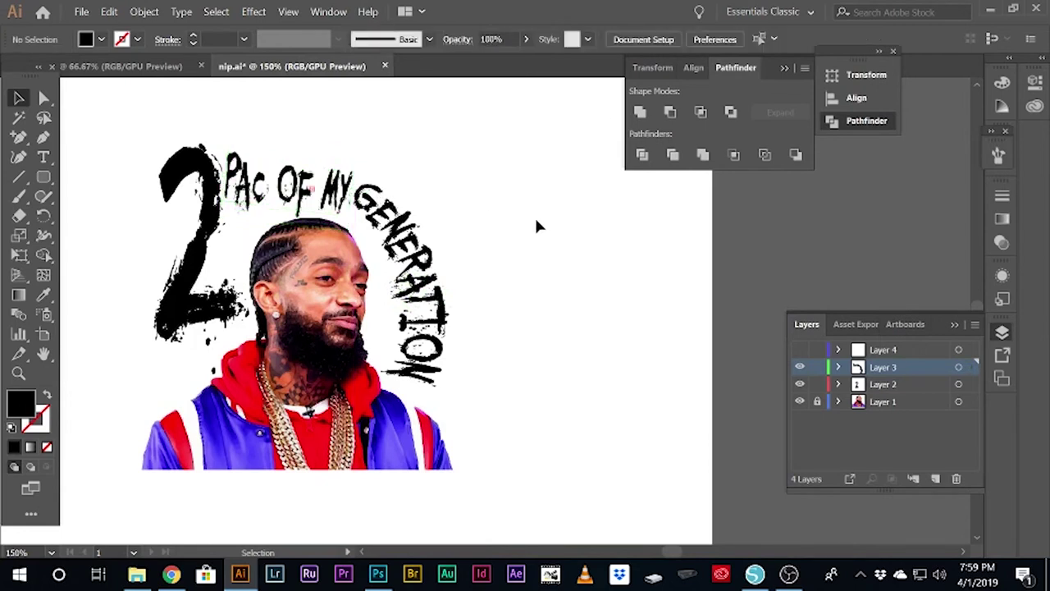
click(190, 266)
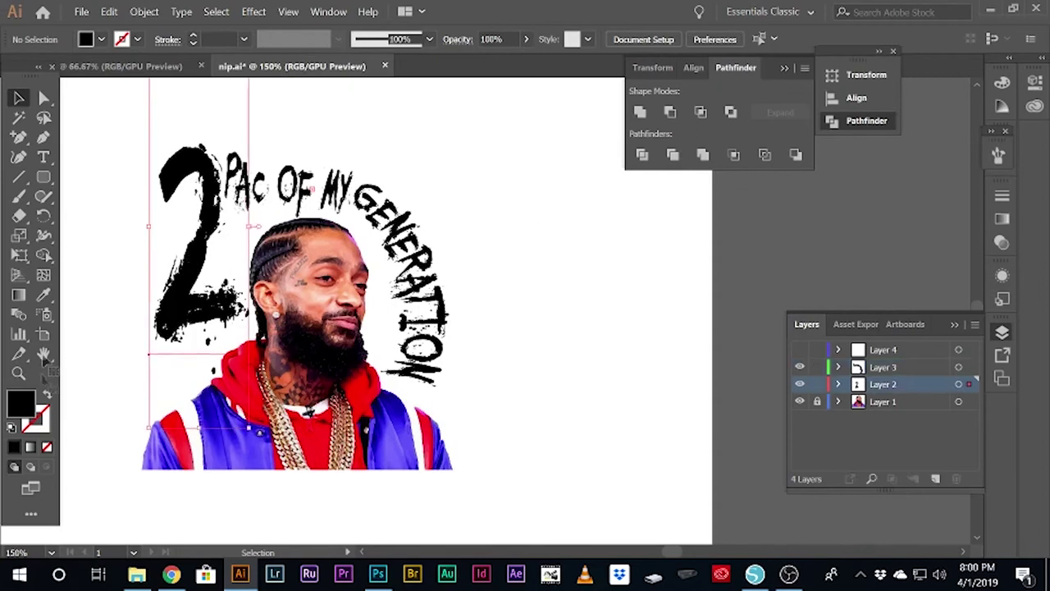
Fill the big 2 with a saturated blue
double_click(23, 404)
drag(298, 220, 626, 143)
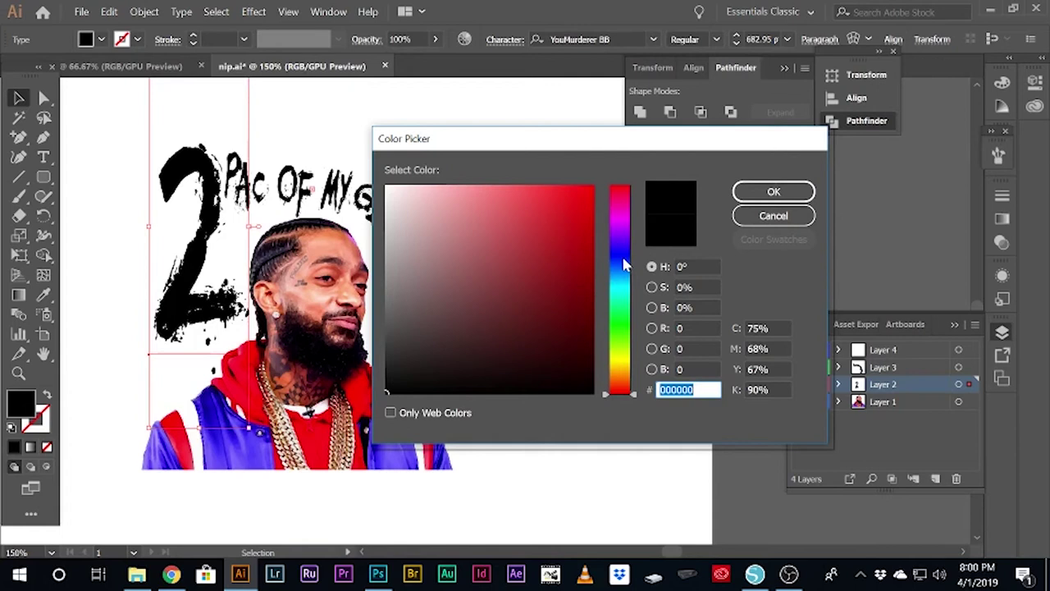
click(624, 264)
click(586, 197)
click(779, 191)
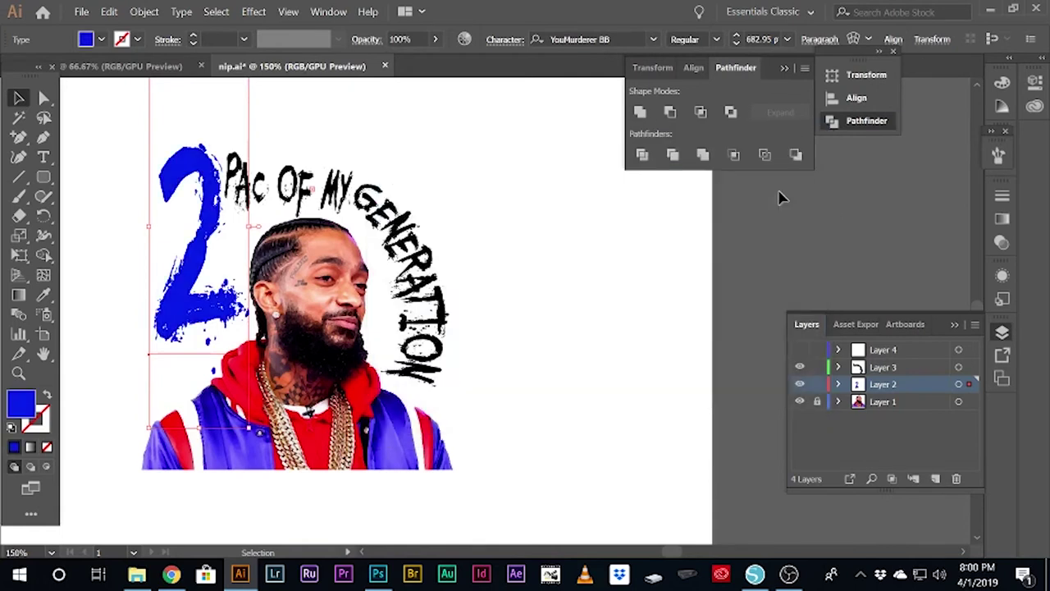
Try a blue fill on the PAC OF MY GENERATION text, then undo the 2's blue fill
click(264, 189)
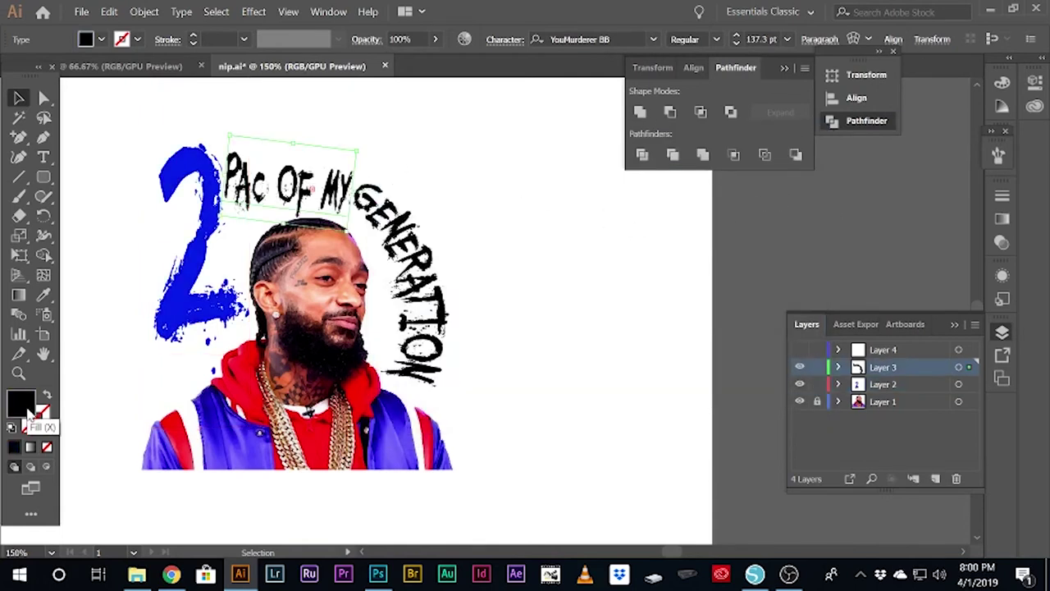
double_click(25, 404)
click(621, 255)
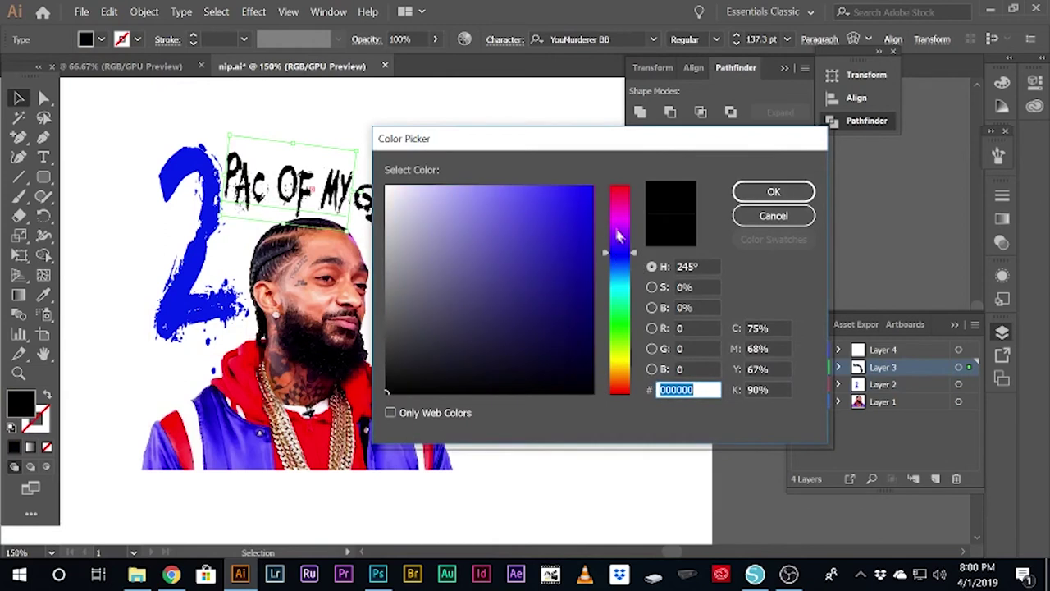
click(586, 183)
click(773, 216)
key(ctrl+z)
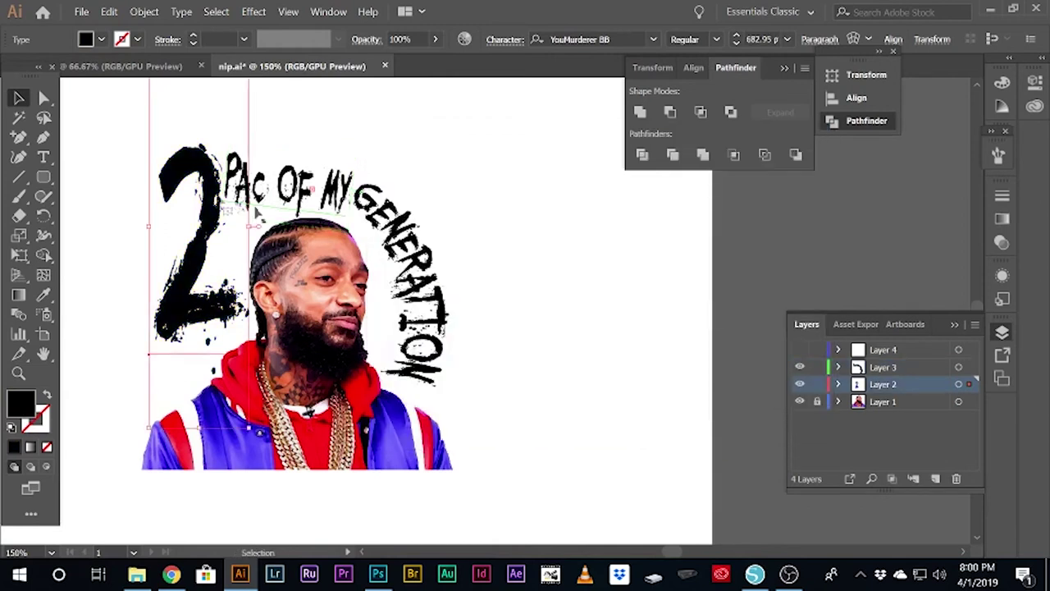
Select the 2 and text together and fill all the lettering saturated blue
click(437, 204)
right_click(435, 209)
mouse_move(434, 211)
mouse_down()
mouse_move(464, 266)
mouse_move(434, 211)
mouse_up()
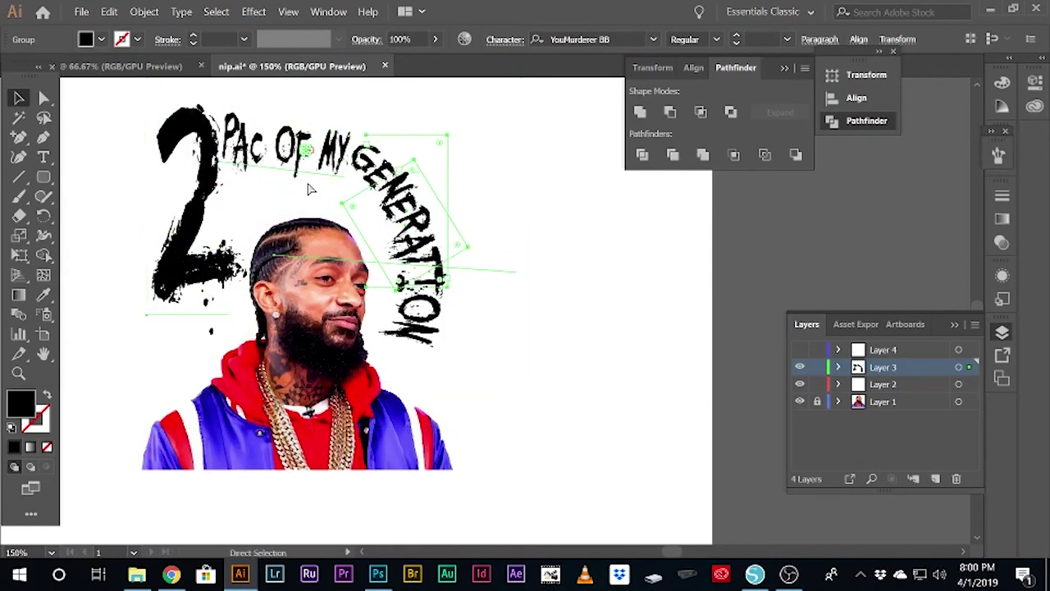
double_click(25, 404)
click(628, 257)
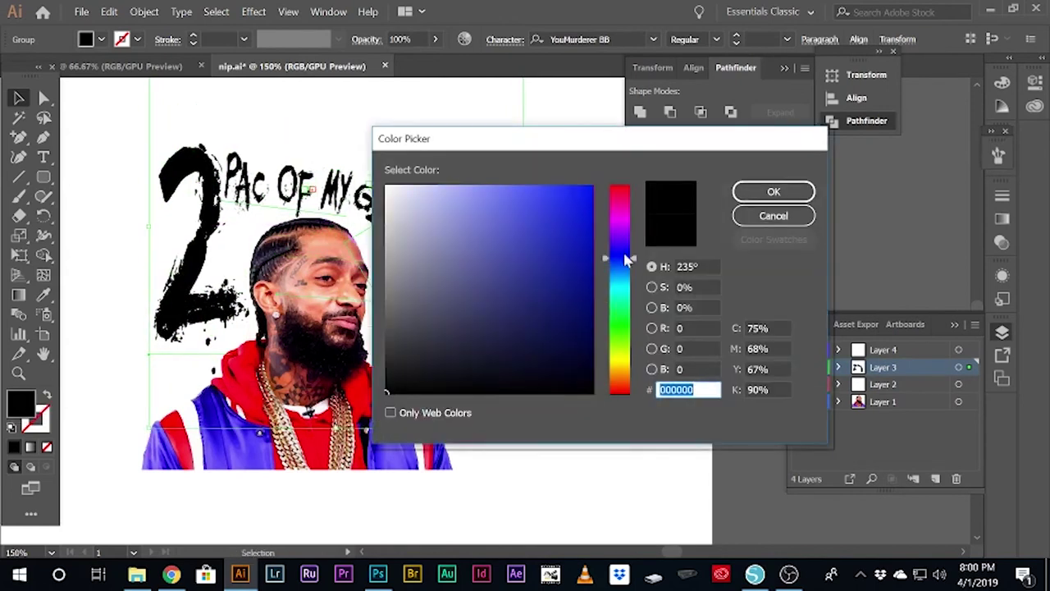
click(591, 196)
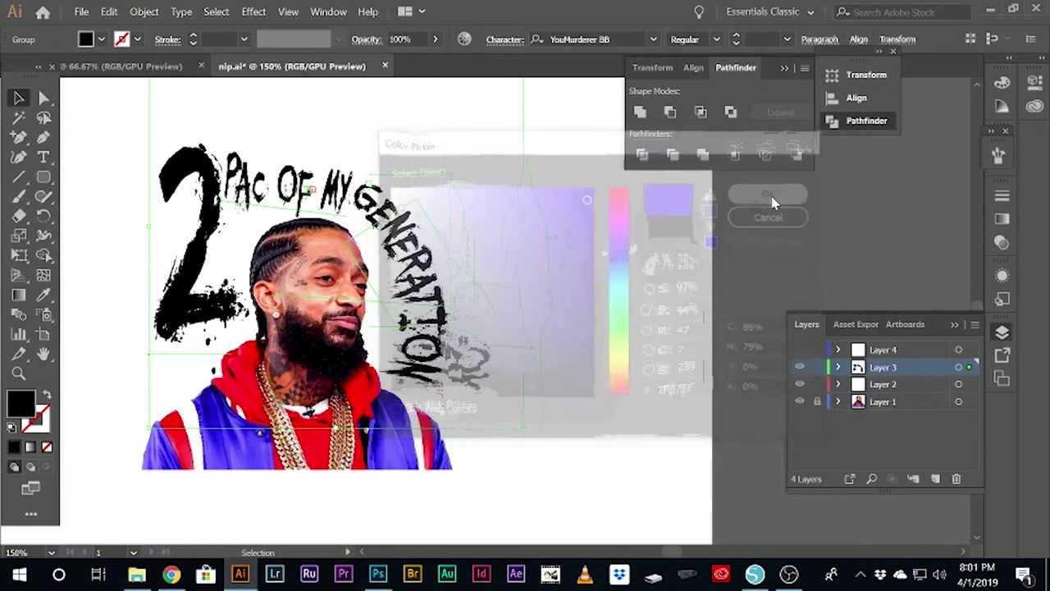
click(774, 191)
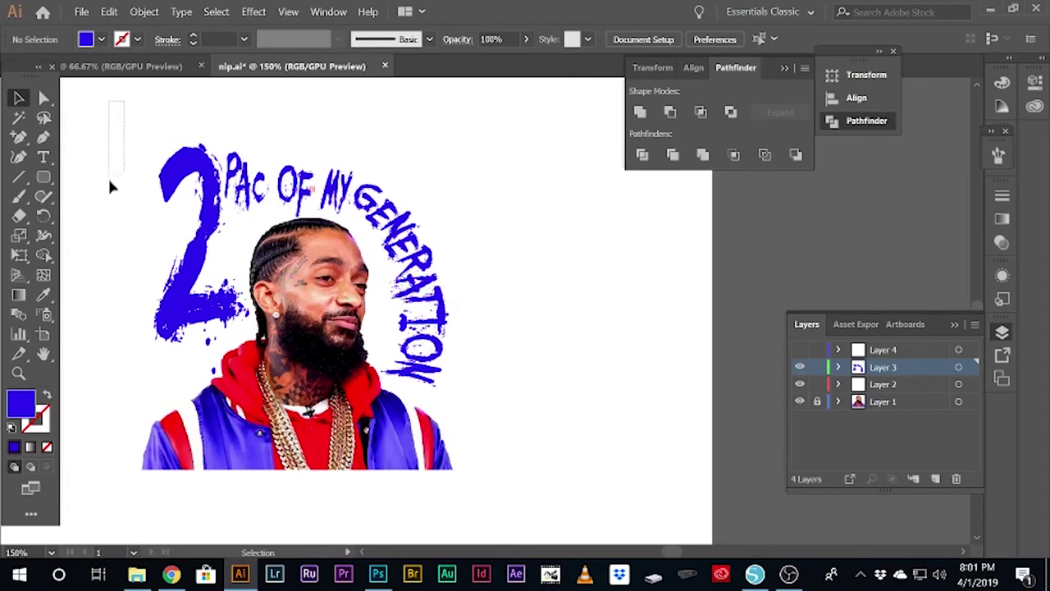
drag(112, 161, 423, 515)
Expand the blue 2 and PAC OF MY GENERATION group, keeping Object and Fill, into outlines
right_click(392, 402)
mouse_move(432, 312)
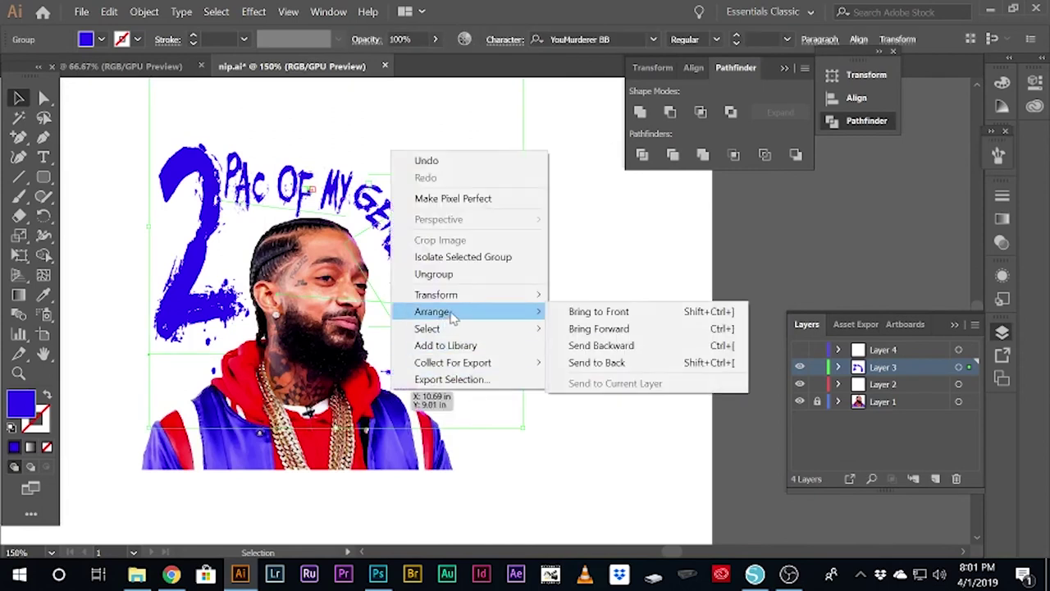
click(143, 12)
click(176, 150)
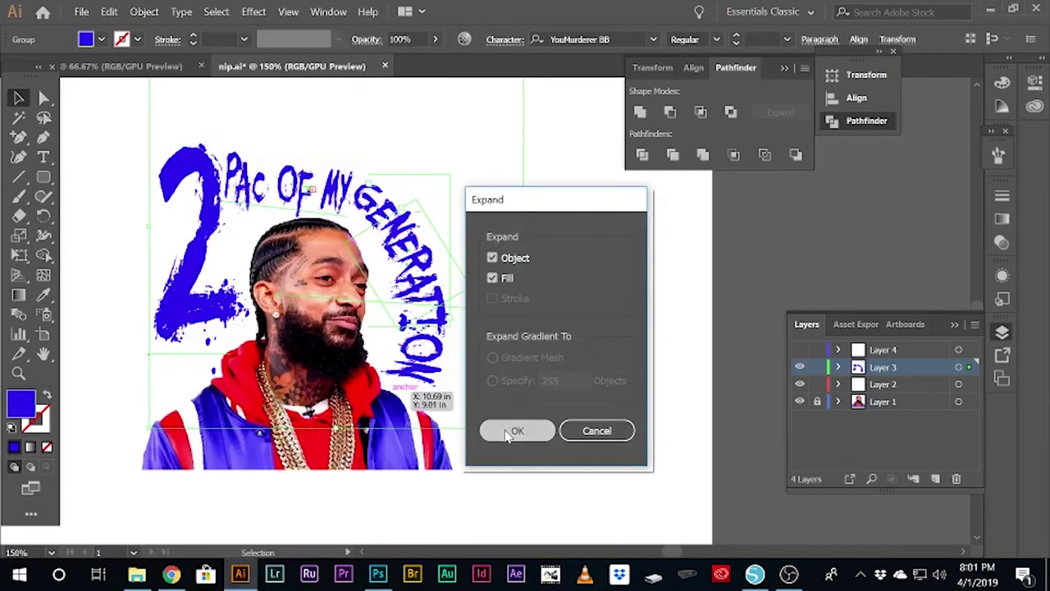
click(510, 433)
click(527, 270)
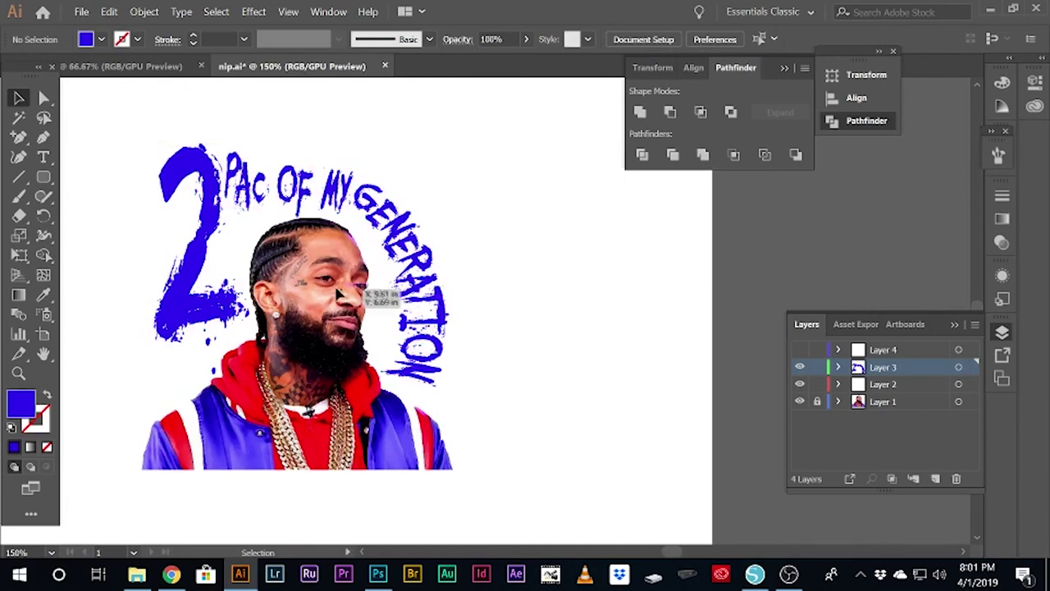
drag(303, 263, 215, 230)
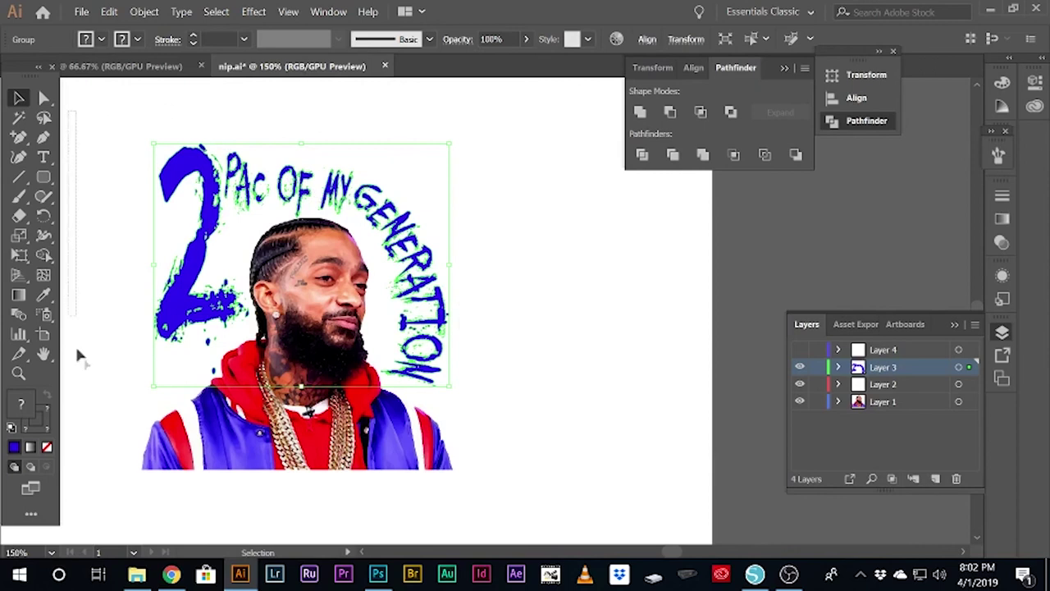
Expand the traced portrait and blue lettering together into flat shapes
drag(513, 518, 411, 345)
click(143, 11)
click(235, 147)
click(518, 430)
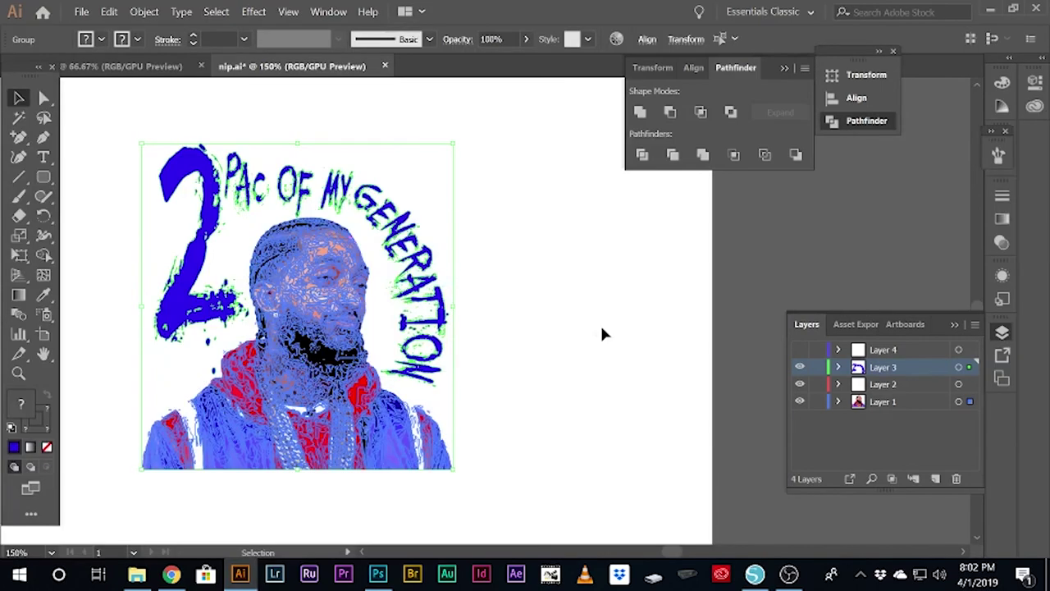
Shift the merged artwork toward the artboard centre
drag(261, 313, 430, 276)
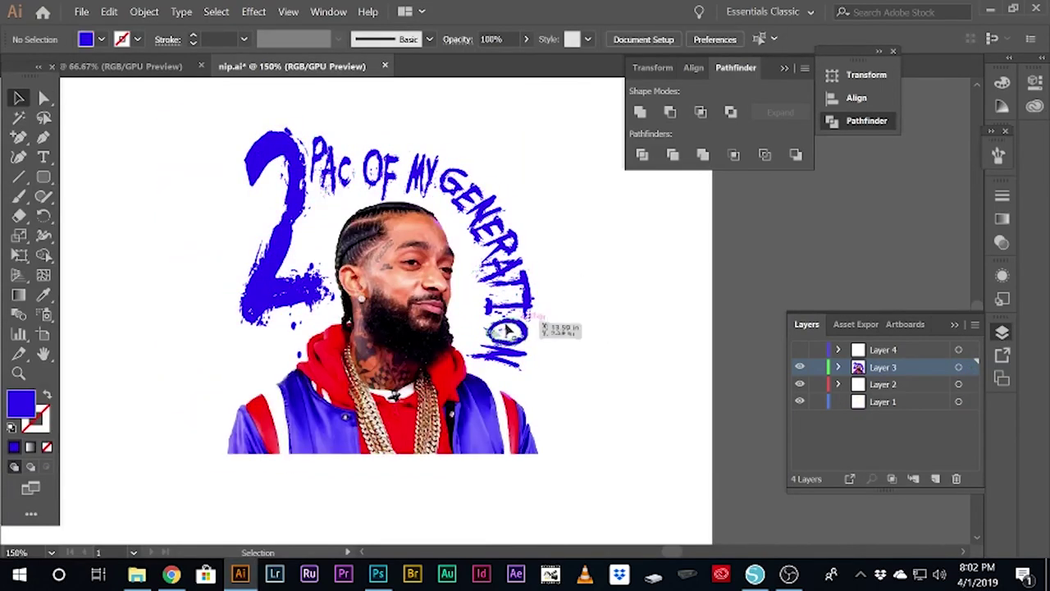
drag(532, 327, 526, 331)
click(135, 131)
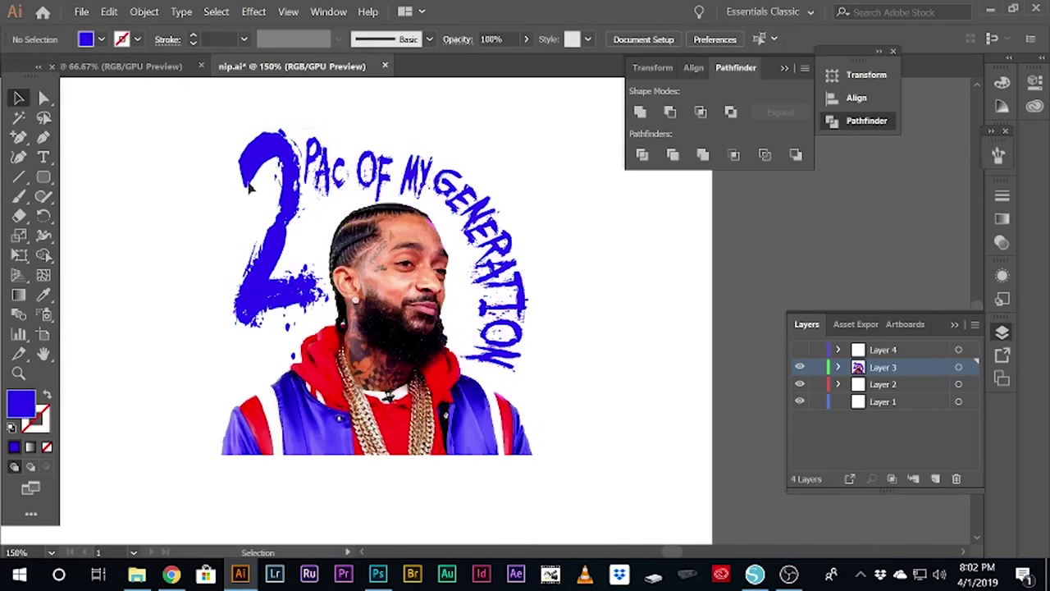
click(81, 12)
click(105, 99)
click(82, 12)
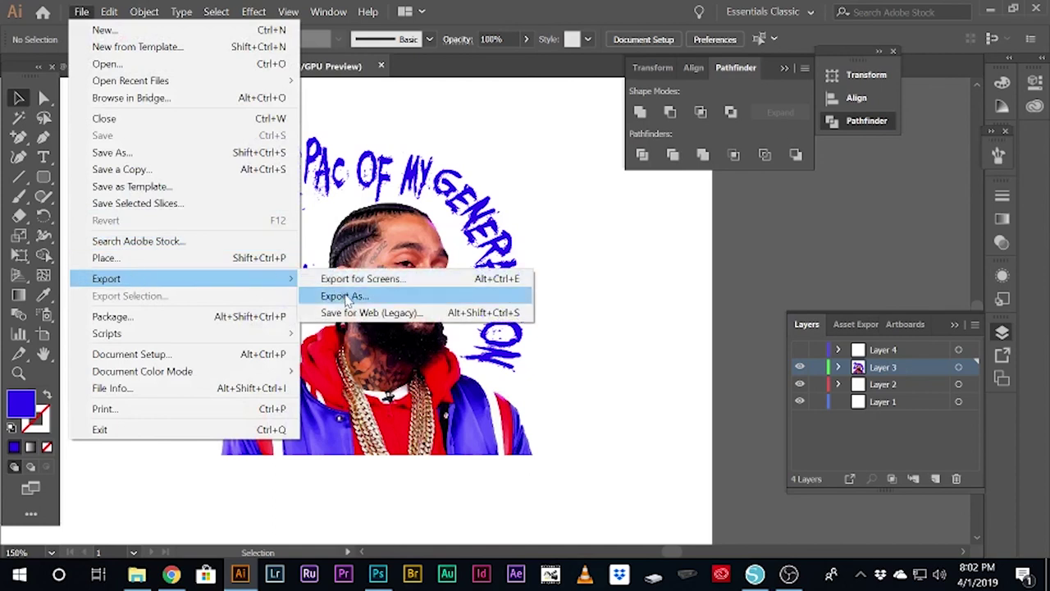
Export the artwork to the Desktop as PNG 'nip' at 300 ppi with transparent background
click(331, 293)
click(298, 372)
click(373, 505)
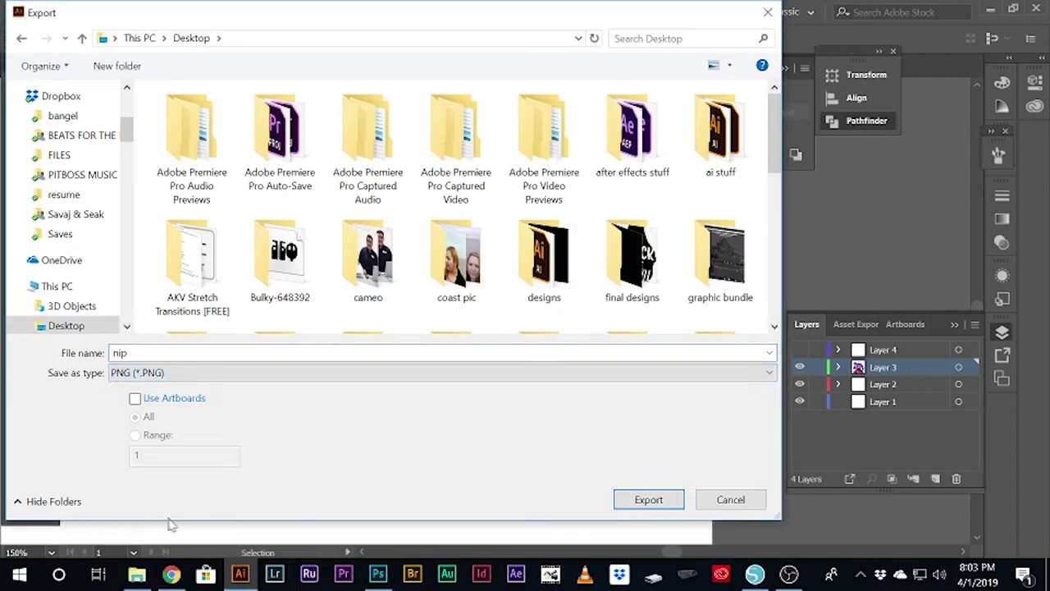
click(652, 502)
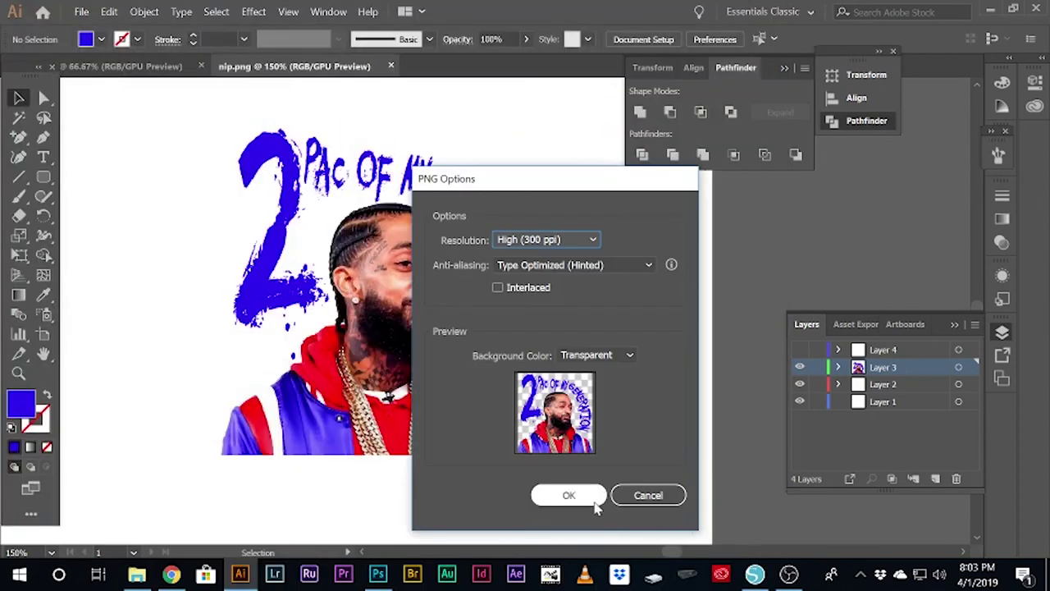
click(594, 502)
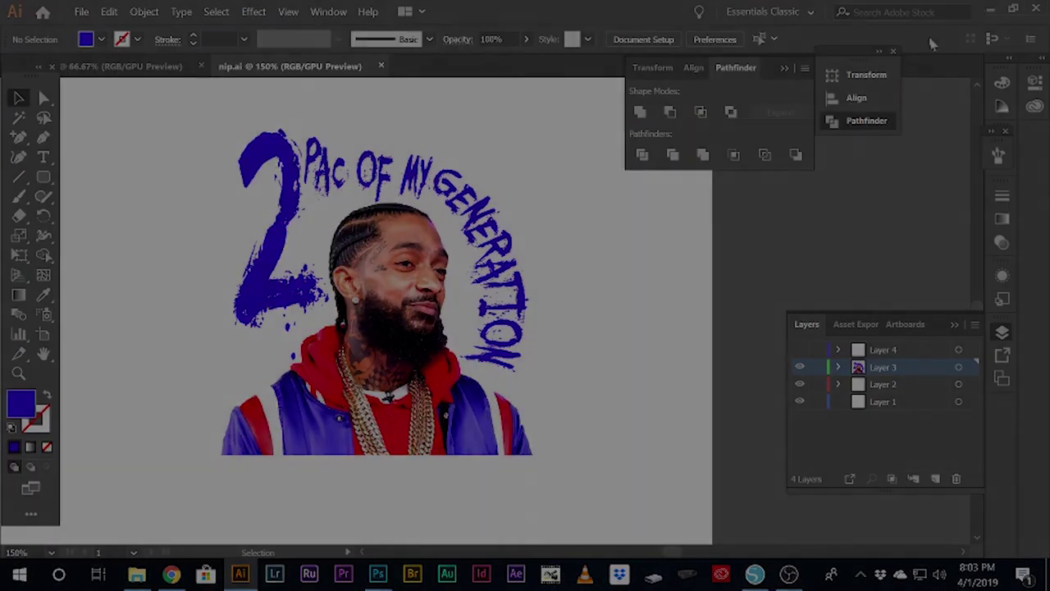